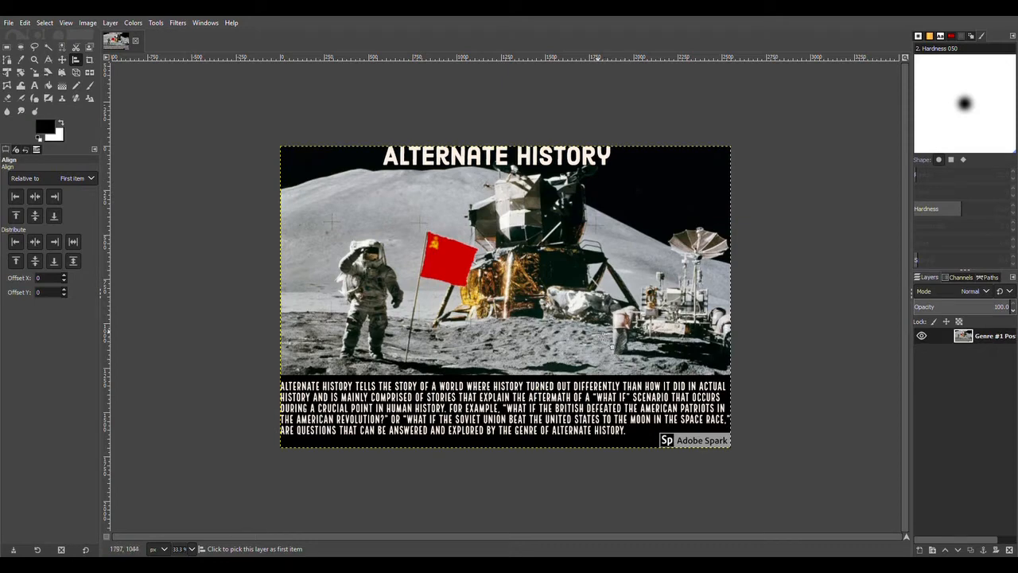
Close the Alternate History poster and bring Soviet Union Flag.png into the Project 3 Genre 1.webp image as a new layer
click(136, 41)
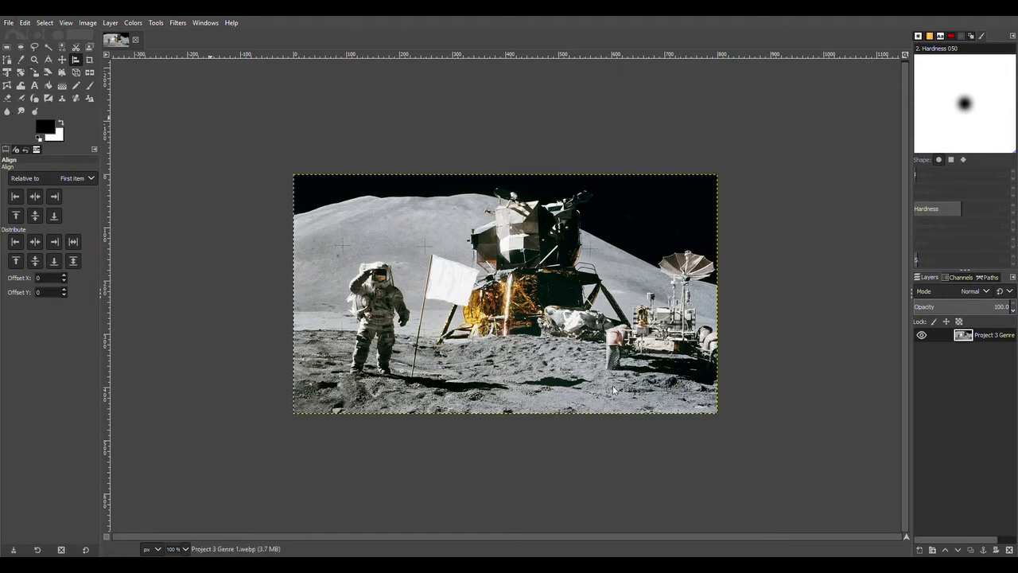
drag(640, 413, 641, 410)
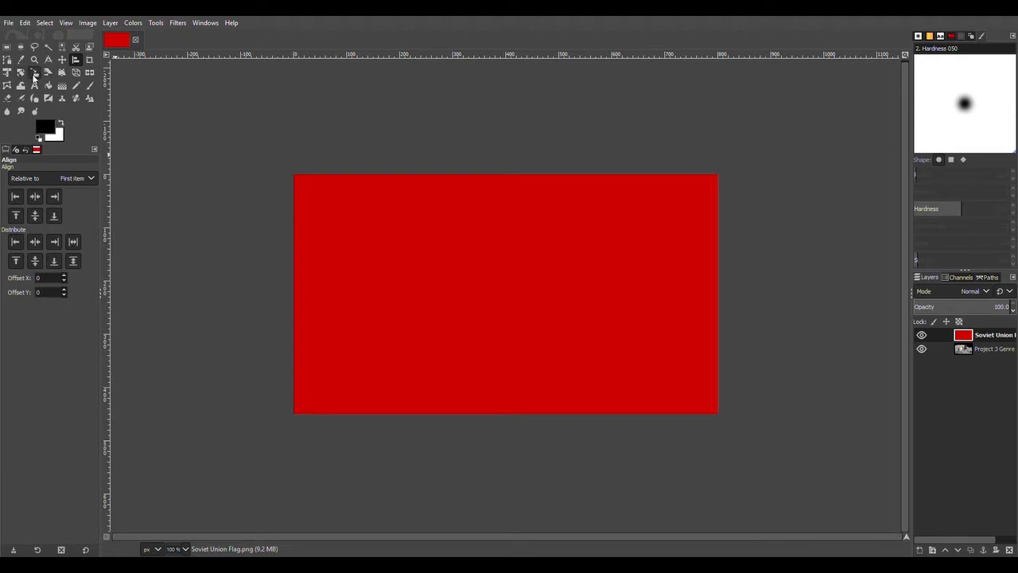
Scale the Soviet flag layer down to about 237 × 130 px and place it over the lunar lander's lower half
click(34, 73)
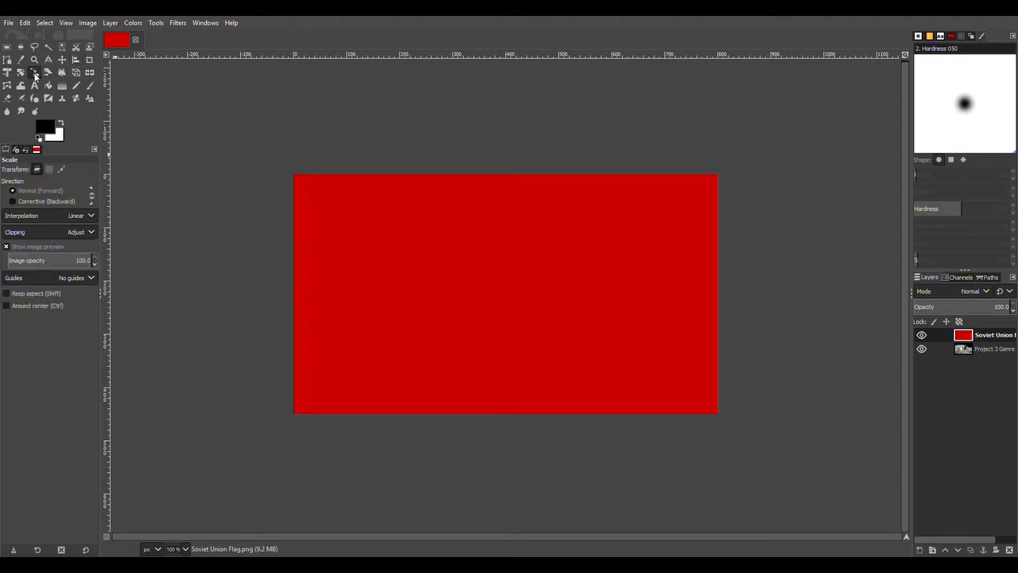
click(350, 209)
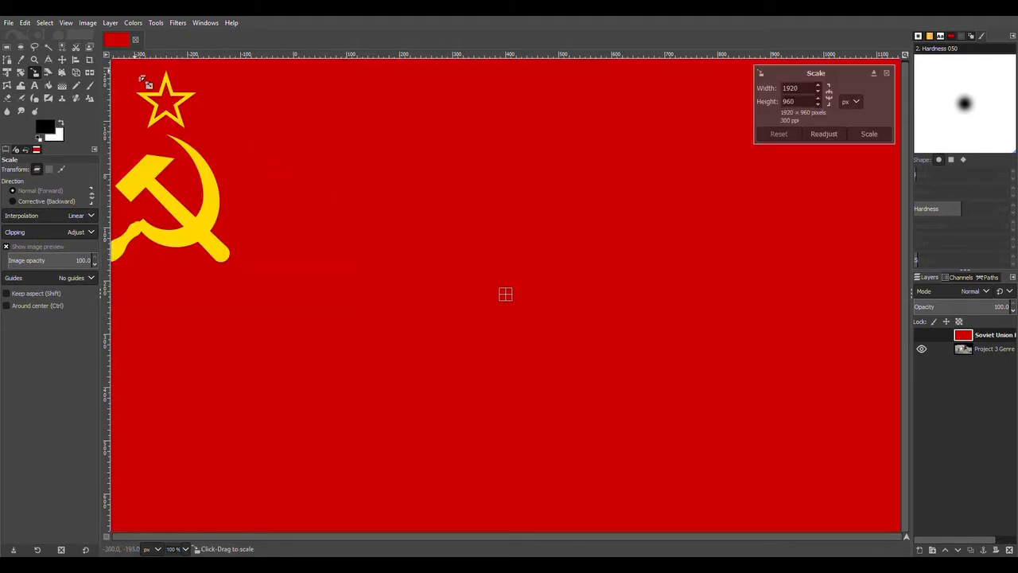
drag(145, 82, 454, 284)
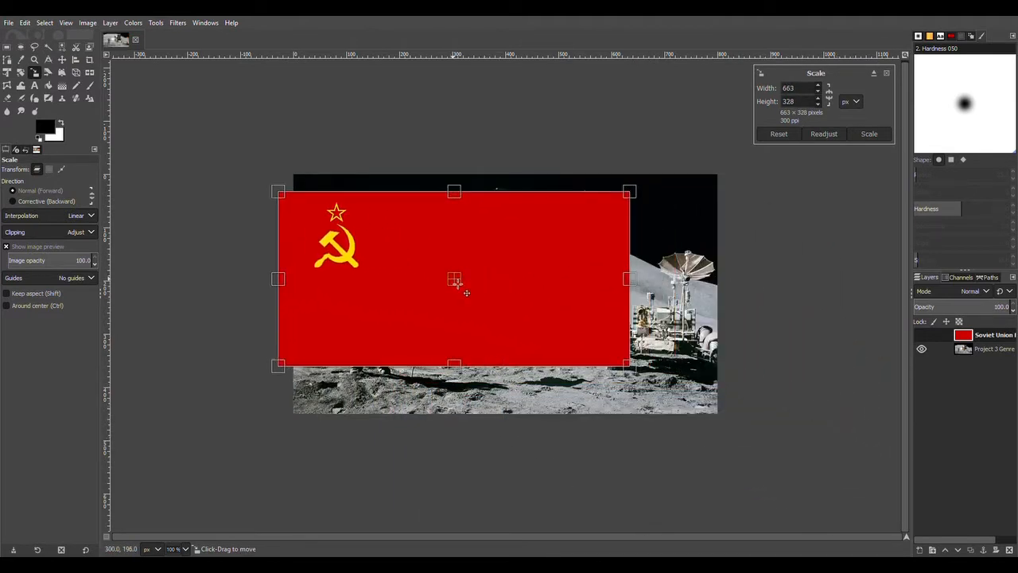
drag(344, 227, 584, 317)
drag(495, 261, 525, 273)
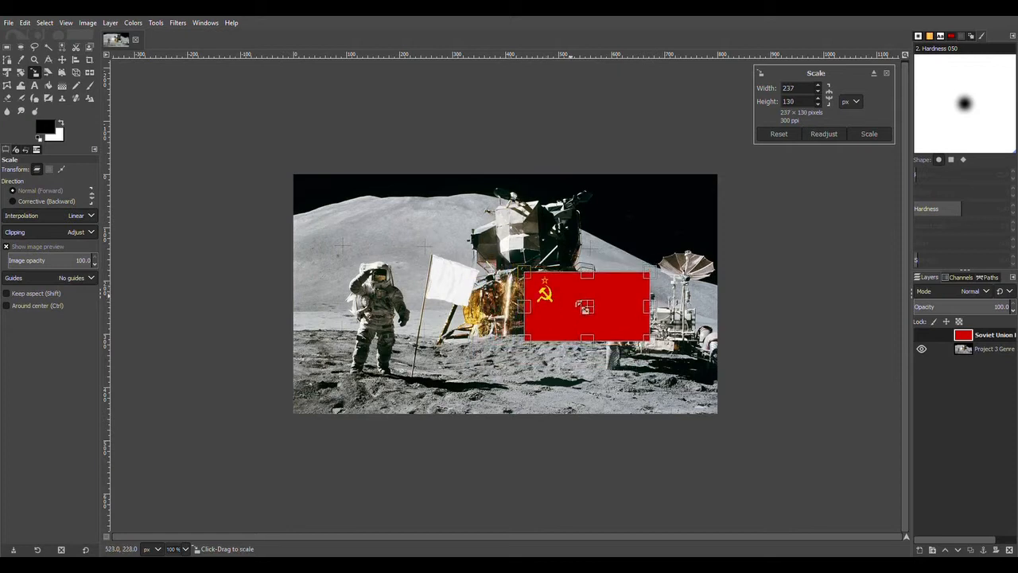
drag(604, 319, 594, 306)
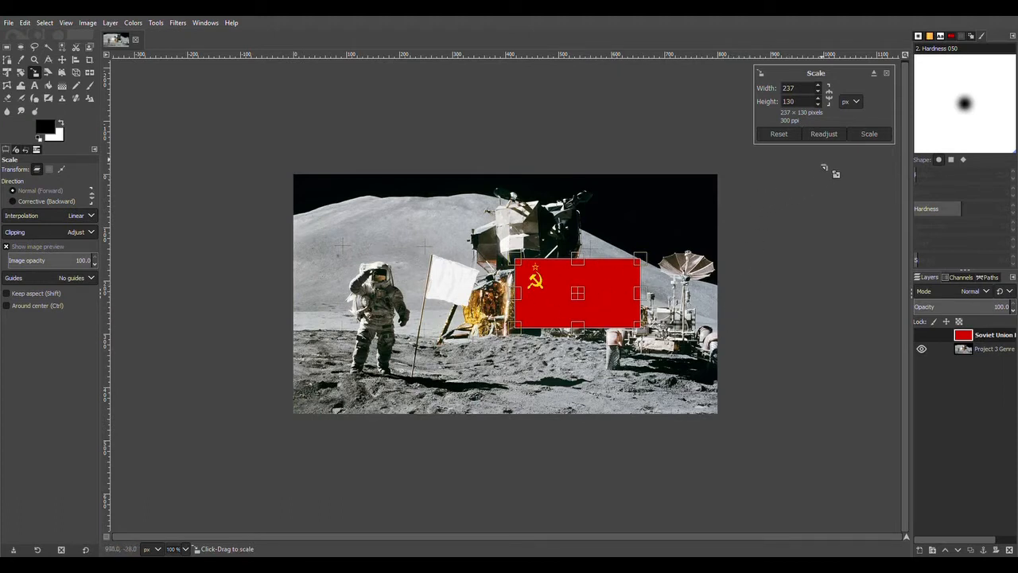
click(863, 136)
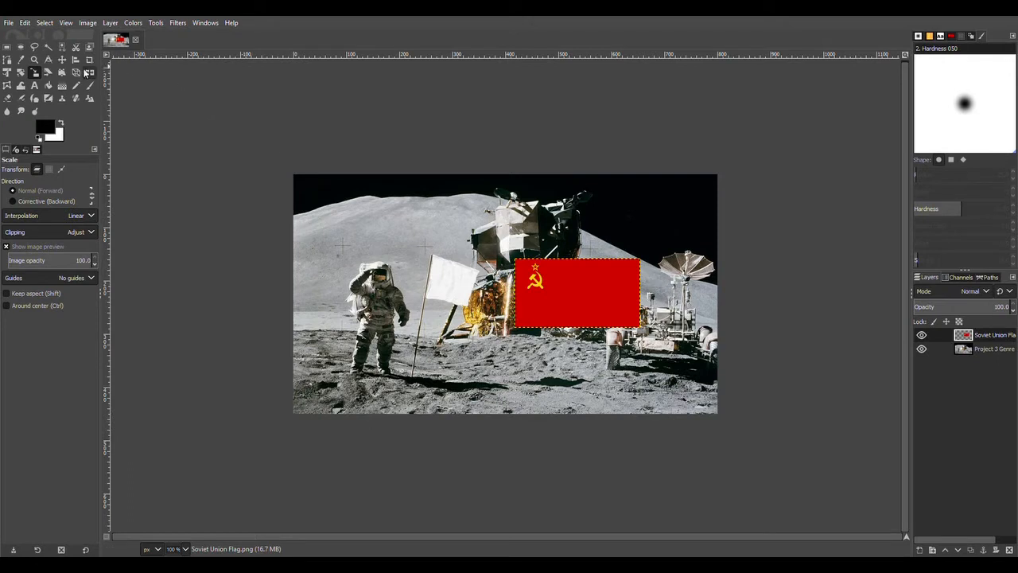
Reset the colours to default and pick the Soviet flag's red as the foreground colour
click(22, 61)
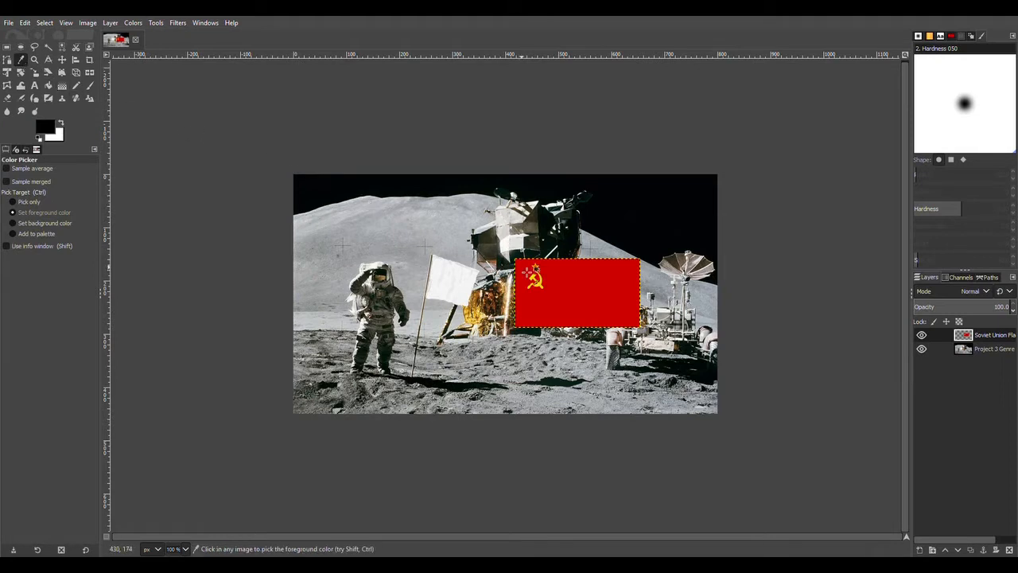
click(587, 298)
click(39, 139)
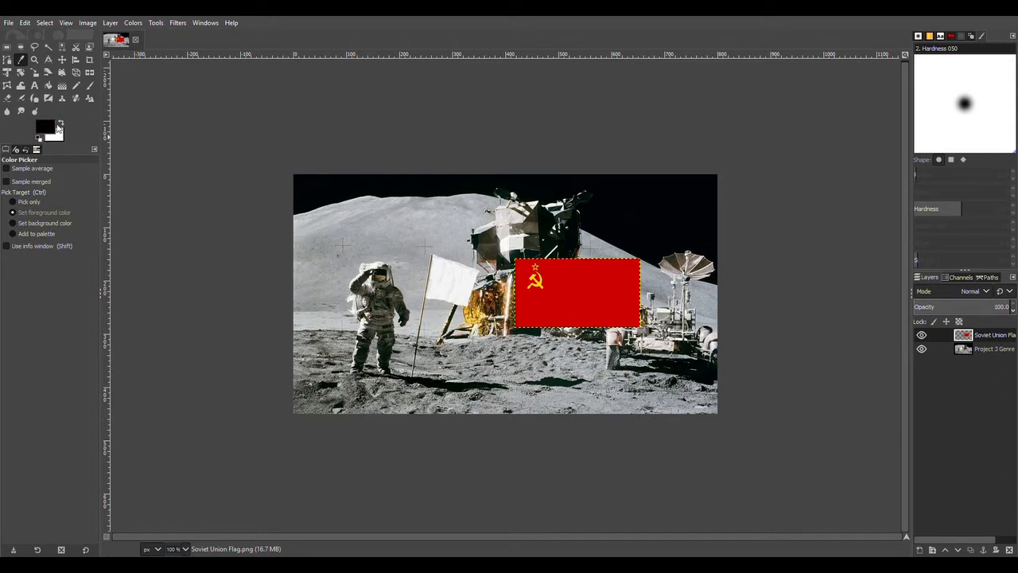
click(59, 124)
click(39, 140)
click(589, 306)
Select the white of the astronaut's flag by colour on the Project 3 Genre photo layer
click(64, 48)
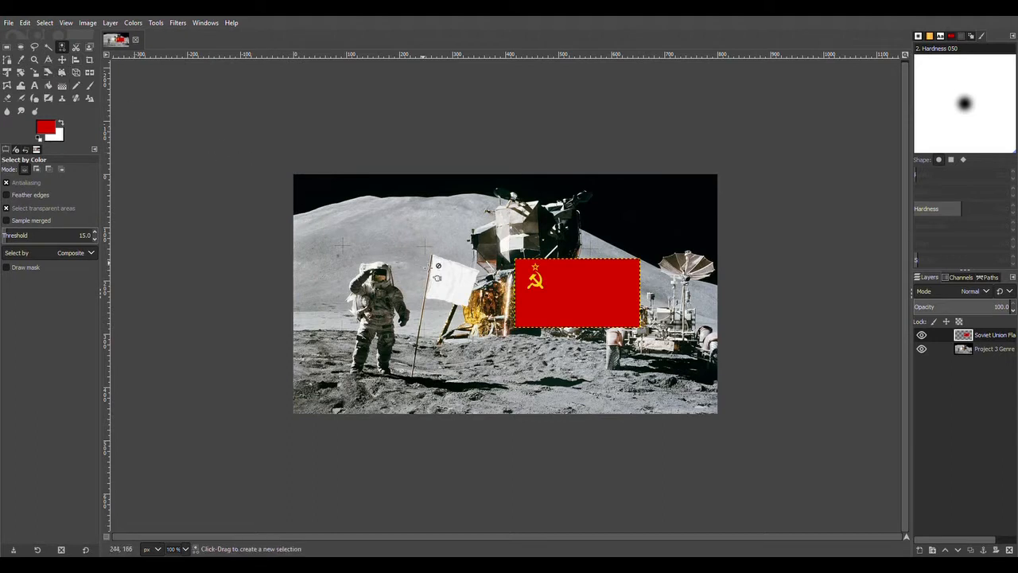
click(956, 350)
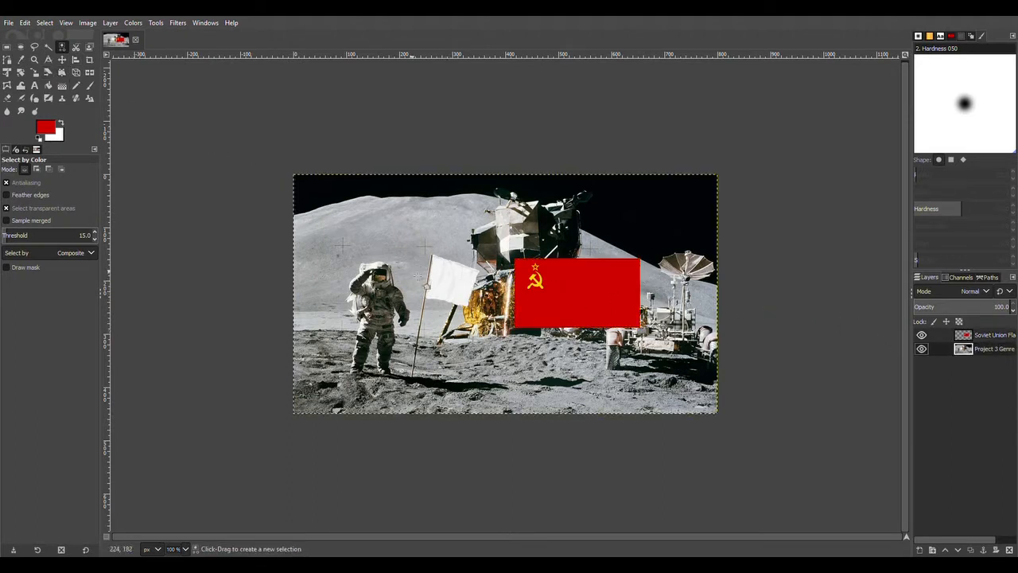
click(34, 59)
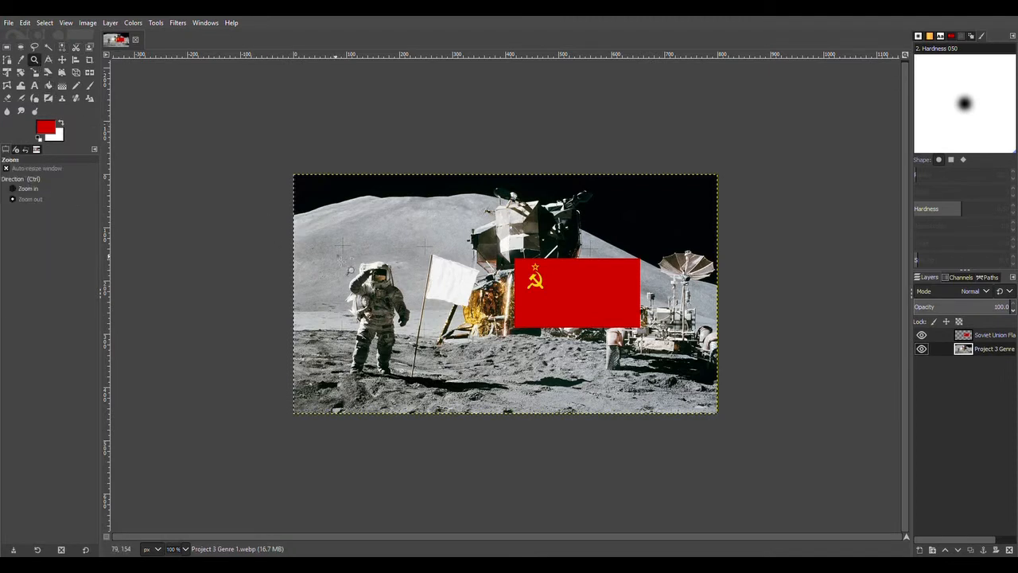
click(11, 189)
click(458, 287)
click(459, 287)
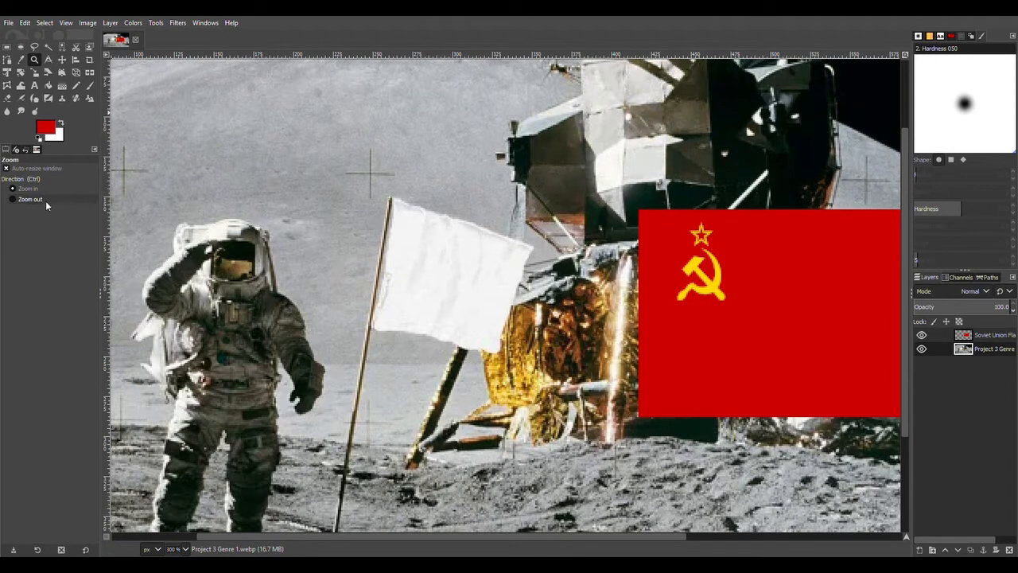
click(63, 47)
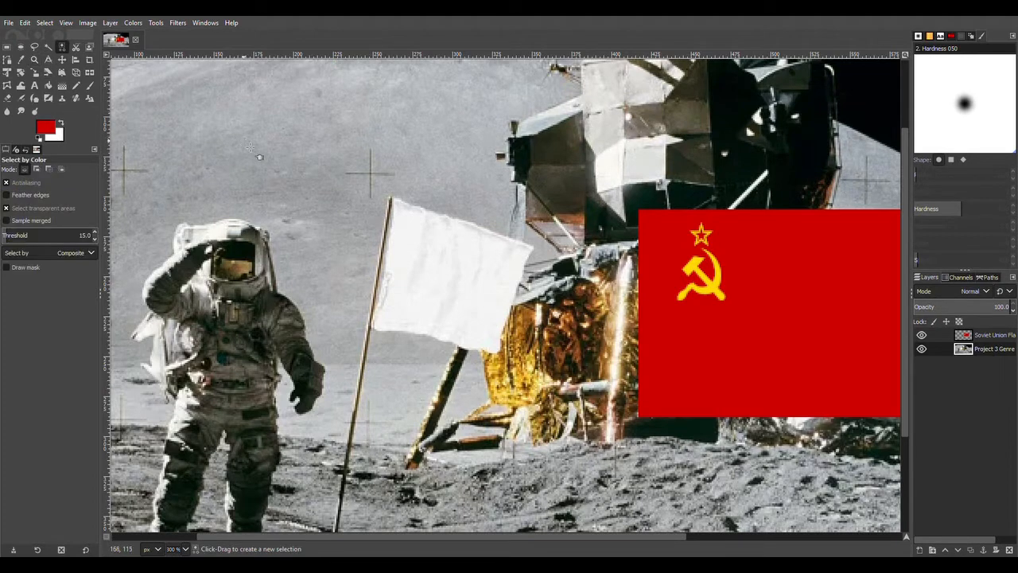
click(433, 268)
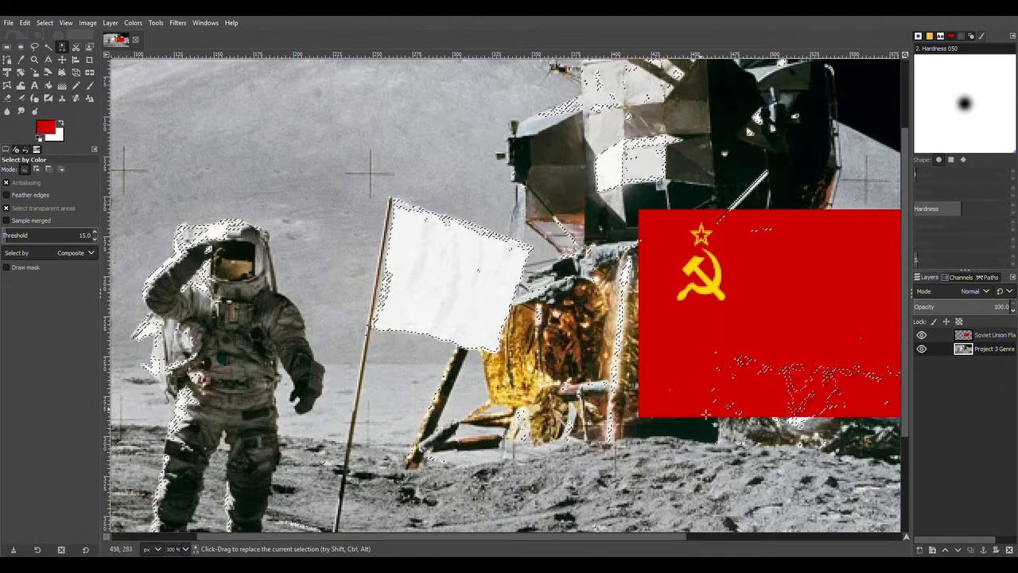
Set the Pencil size to 2.00 and paint a short red stroke near the white flag's upper left corner
click(60, 124)
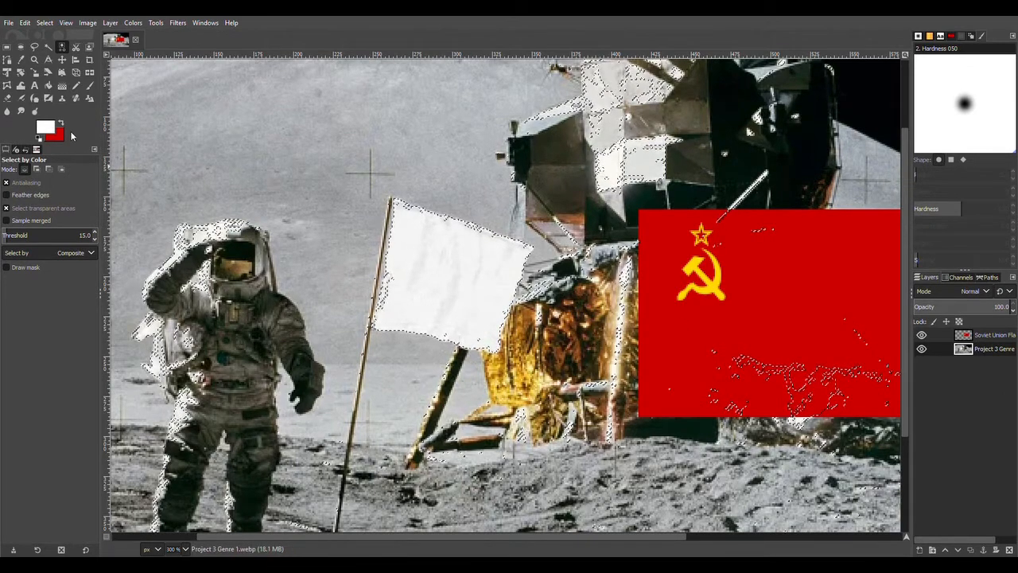
click(64, 124)
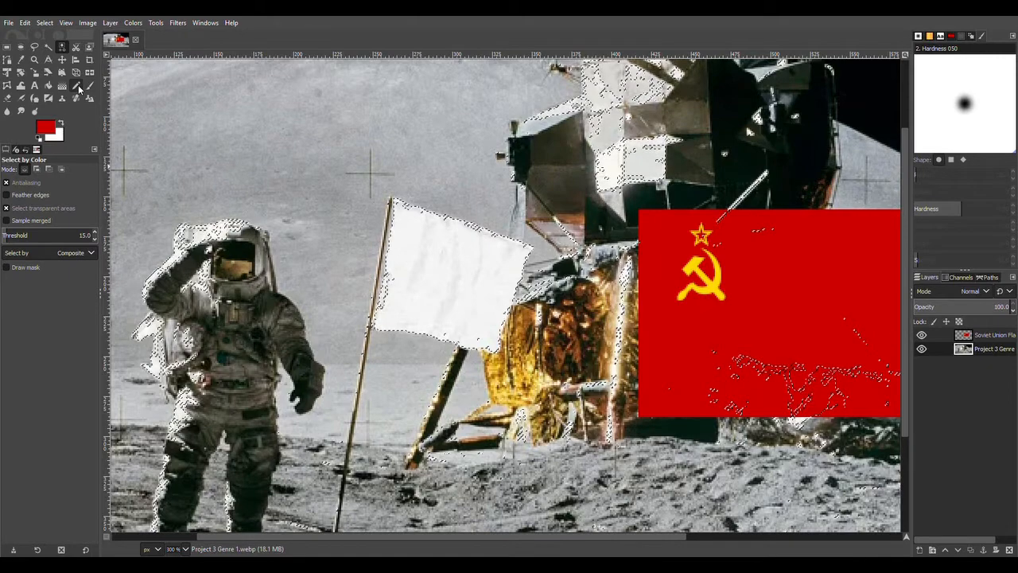
click(78, 89)
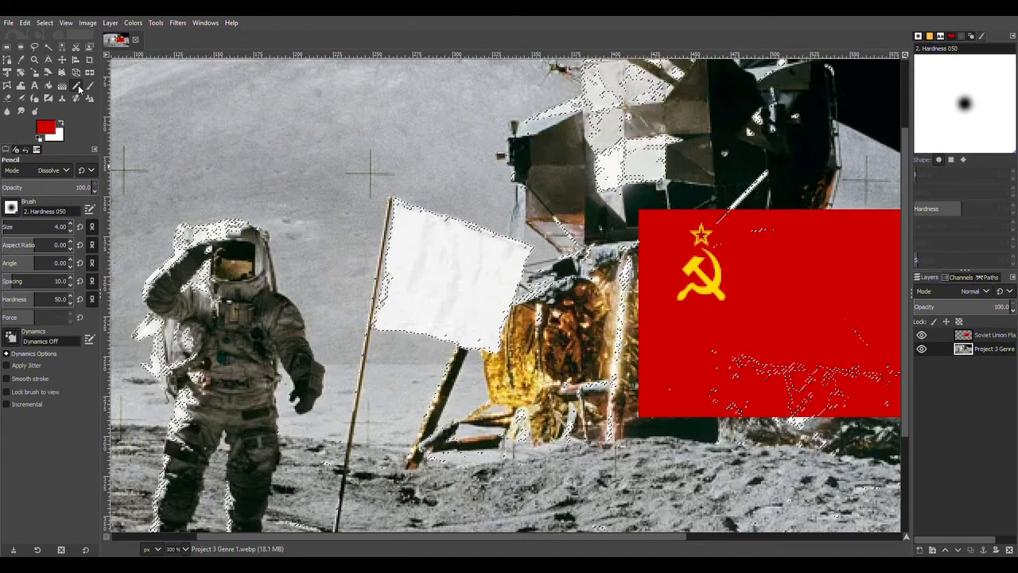
click(70, 230)
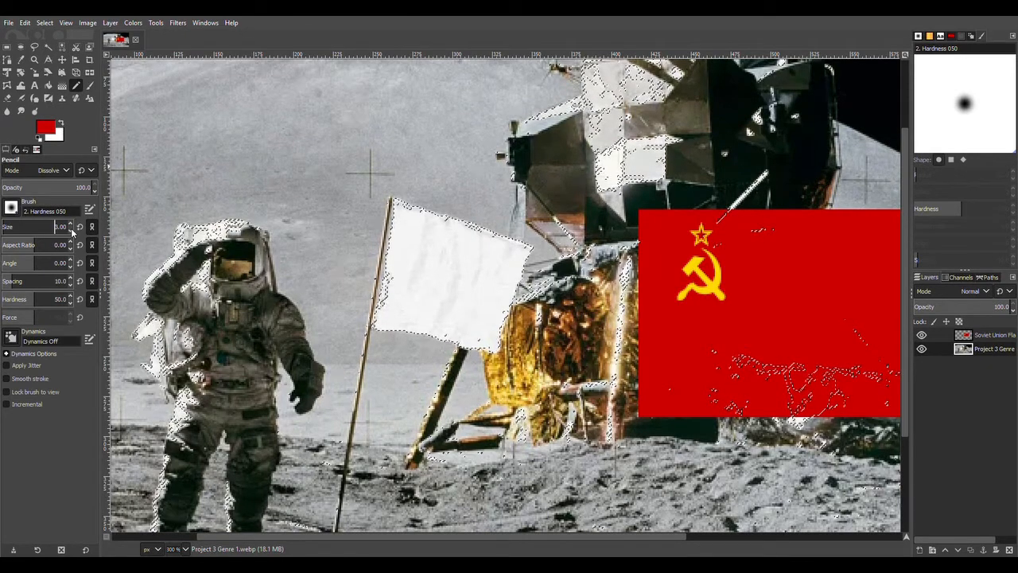
click(35, 60)
click(472, 281)
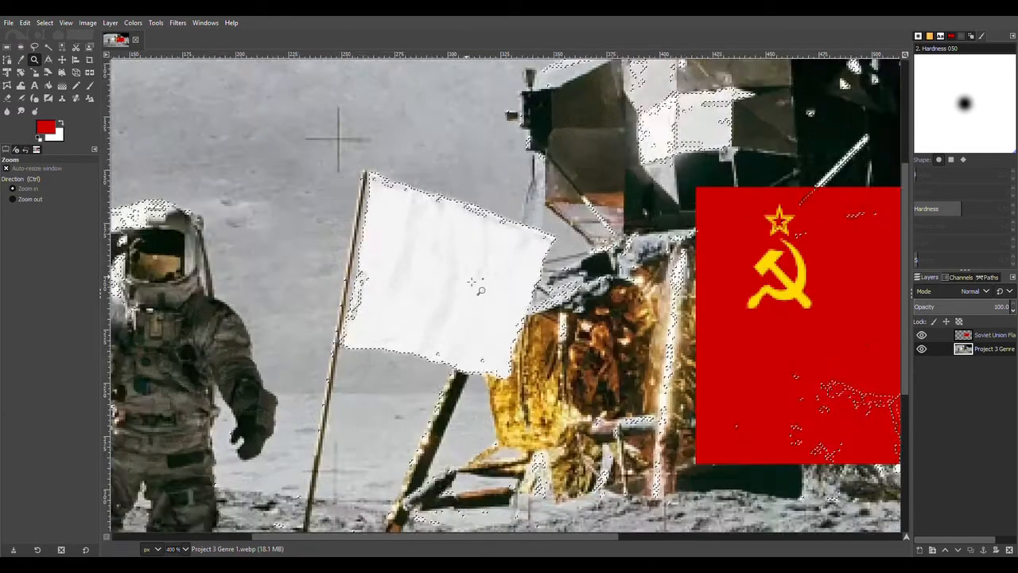
click(472, 282)
click(472, 281)
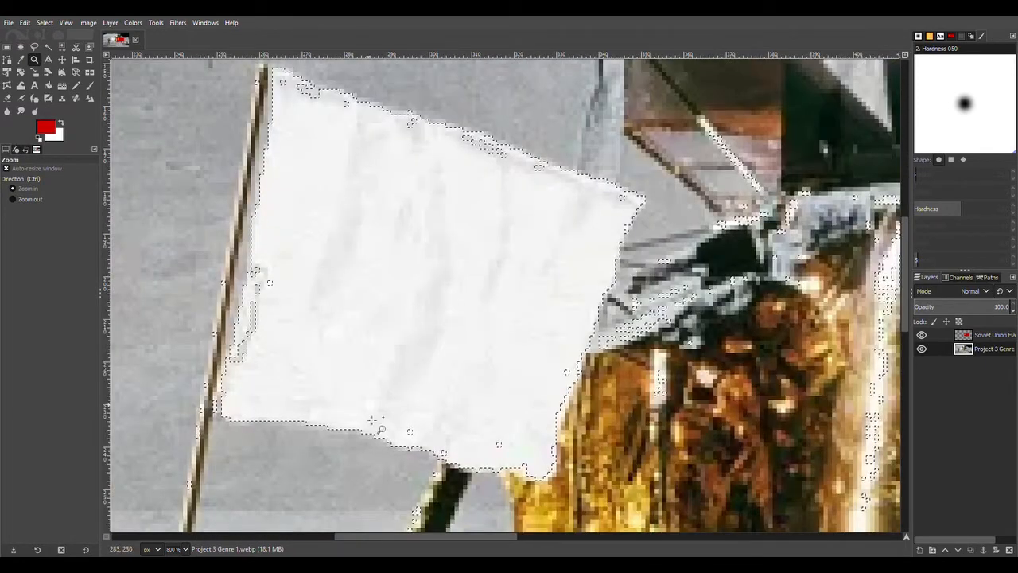
drag(377, 537, 350, 538)
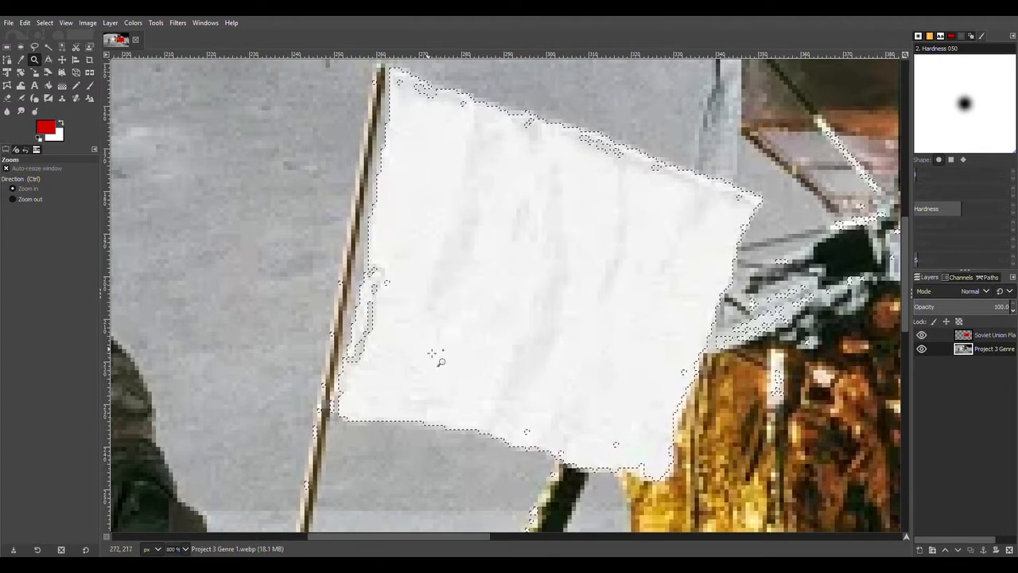
scroll(414, 323, up, 2)
scroll(415, 323, down, 2)
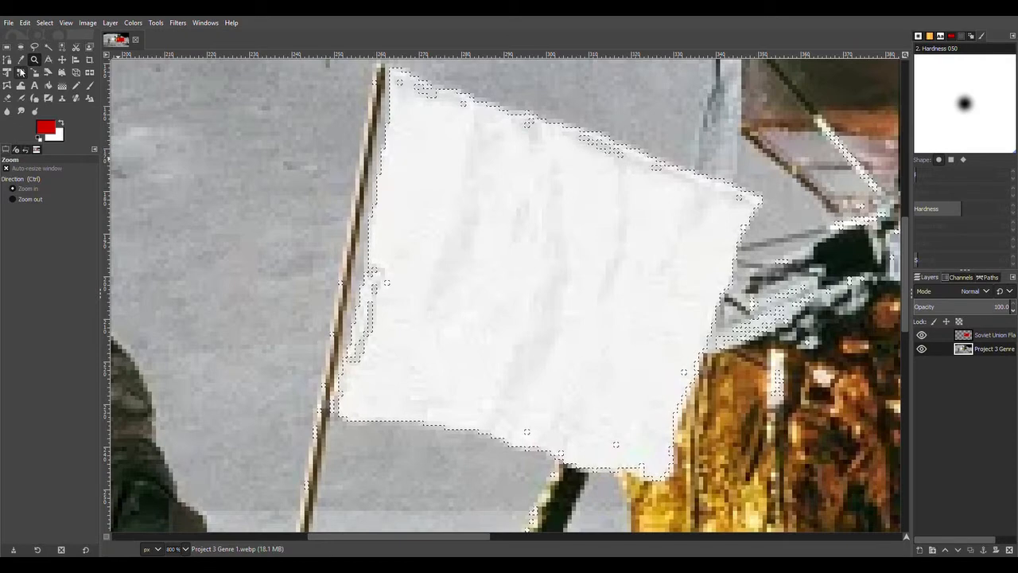
click(72, 87)
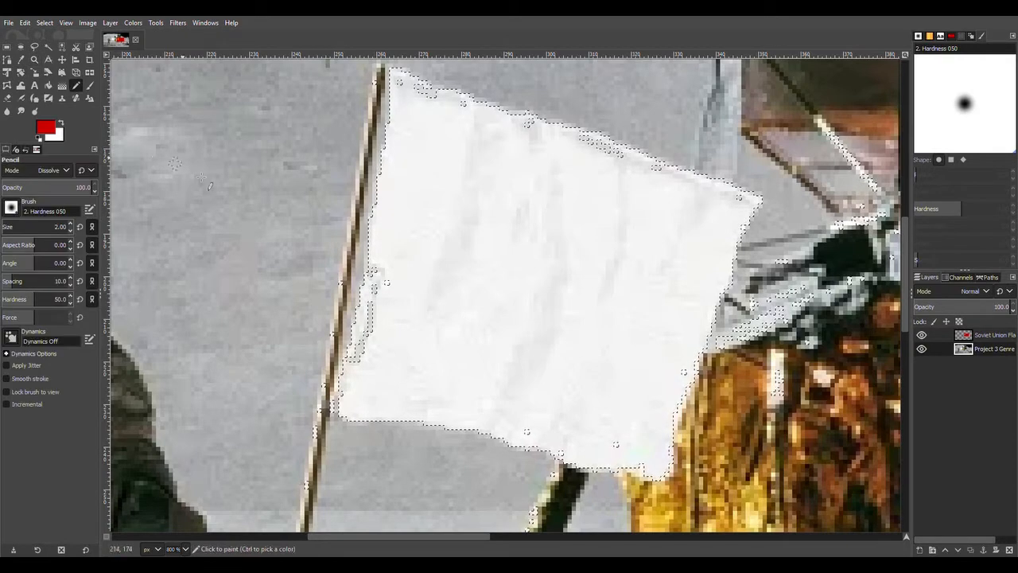
mouse_move(408, 138)
mouse_down()
mouse_move(412, 156)
mouse_move(400, 167)
mouse_up()
mouse_move(391, 121)
mouse_down()
mouse_move(386, 187)
mouse_move(396, 214)
mouse_move(385, 213)
mouse_move(377, 242)
mouse_move(391, 278)
mouse_move(379, 270)
mouse_move(363, 424)
mouse_move(368, 409)
mouse_move(340, 395)
mouse_up()
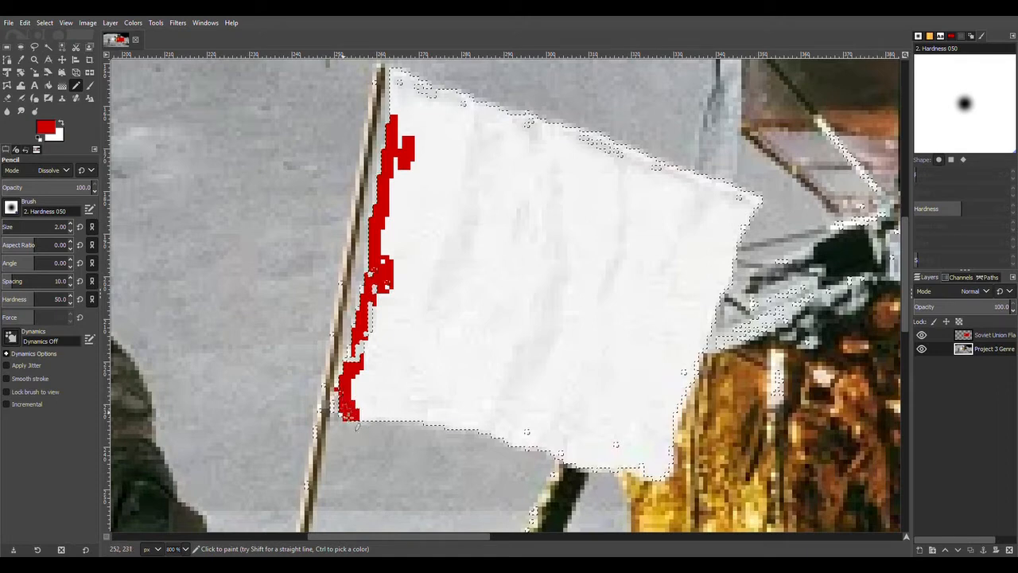
mouse_move(371, 426)
mouse_down()
mouse_move(502, 428)
mouse_move(581, 467)
mouse_up()
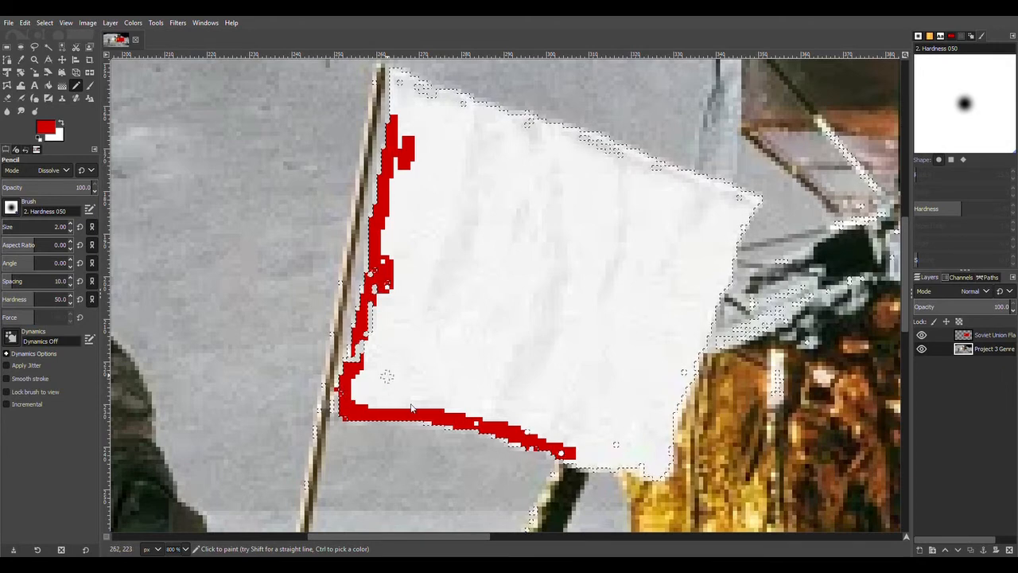
key(ctrl+c)
key(ctrl+z)
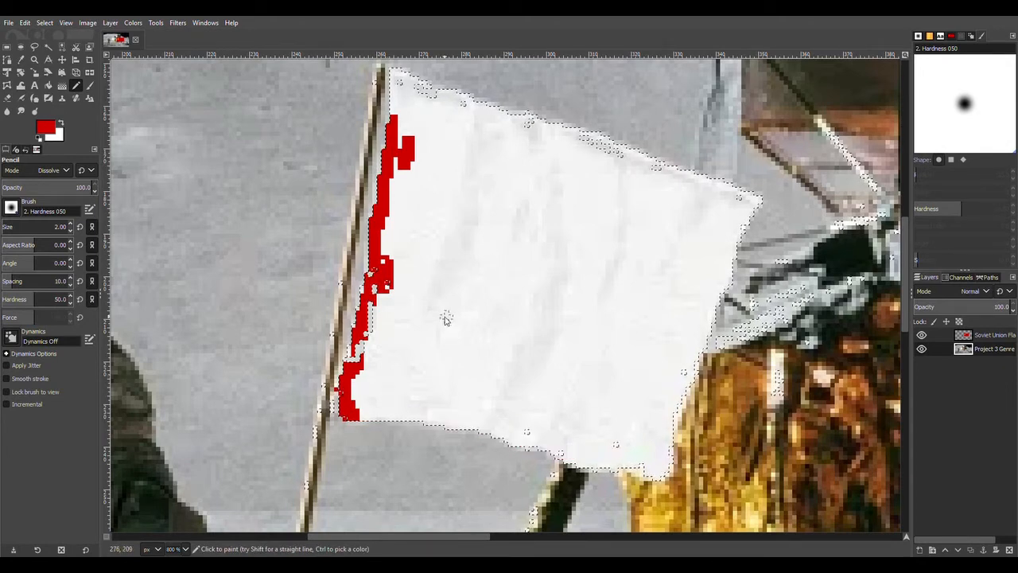
click(549, 252)
right_click(475, 347)
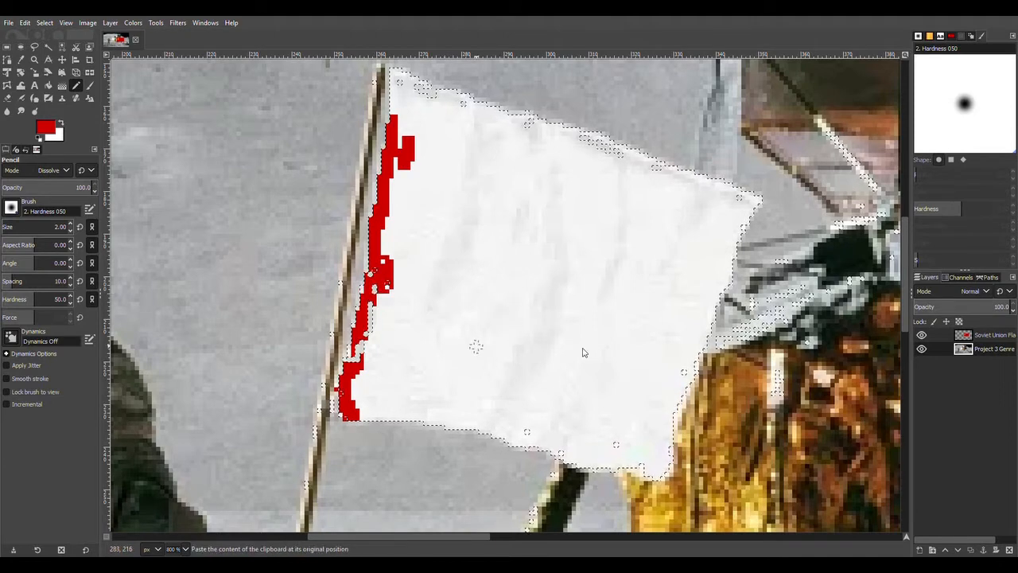
click(587, 259)
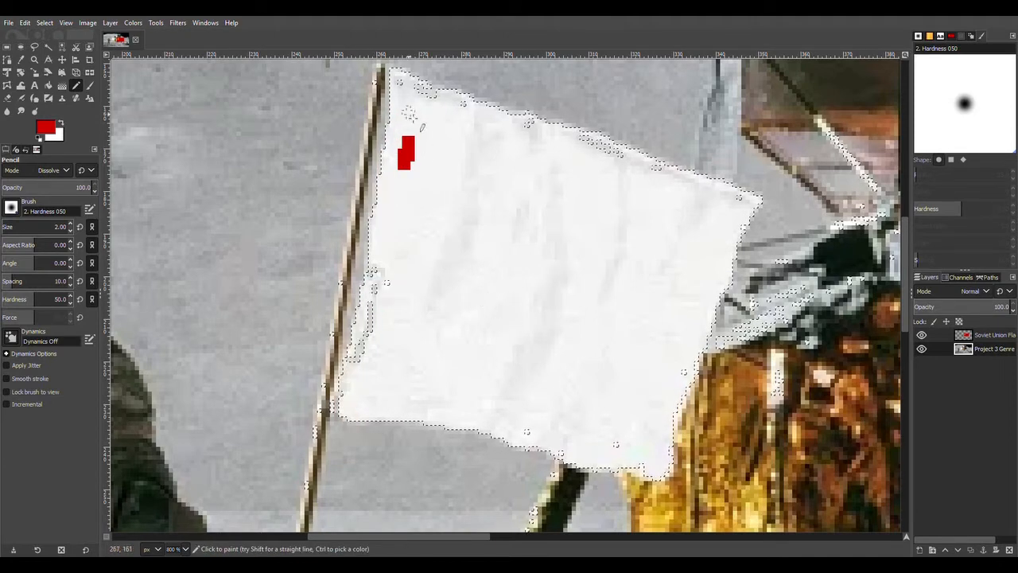
Paint a red Pencil outline along all four edges of the white flag, with a curved loop near its upper right corner
drag(399, 90, 378, 252)
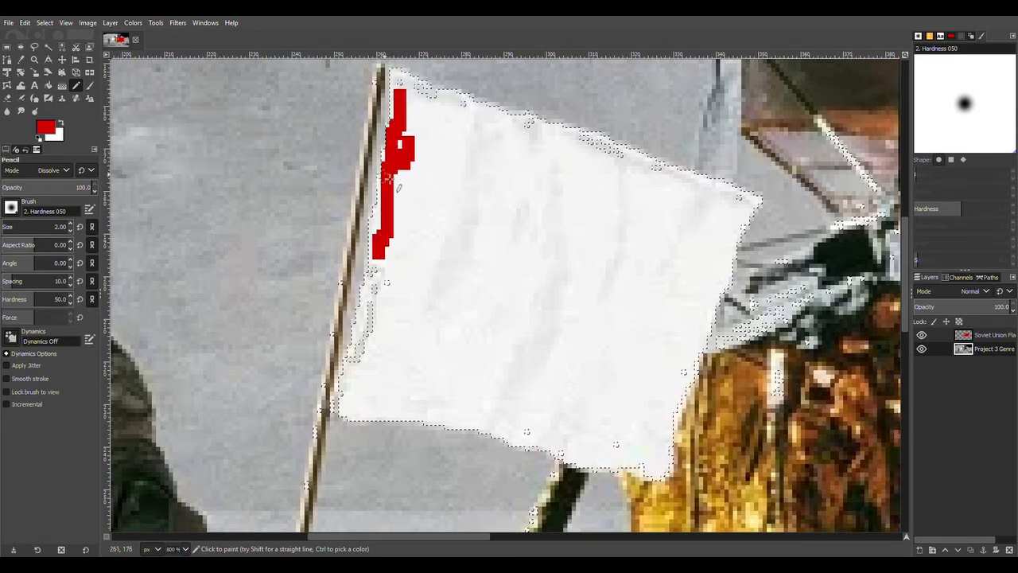
drag(381, 217, 390, 308)
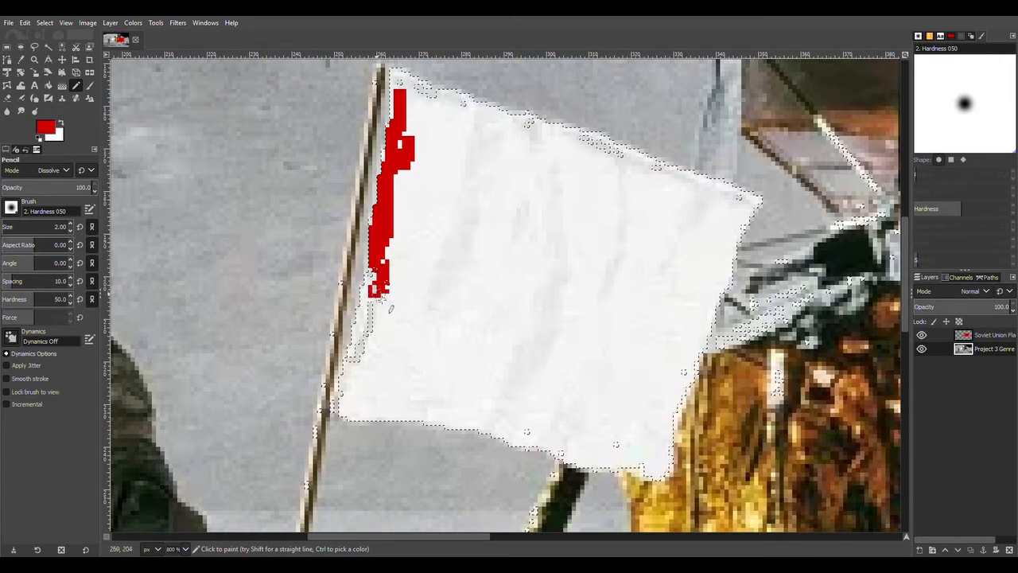
mouse_move(347, 367)
mouse_down()
mouse_move(351, 398)
mouse_move(383, 304)
mouse_move(372, 272)
mouse_move(394, 262)
mouse_move(370, 330)
mouse_move(361, 427)
mouse_move(350, 408)
mouse_up()
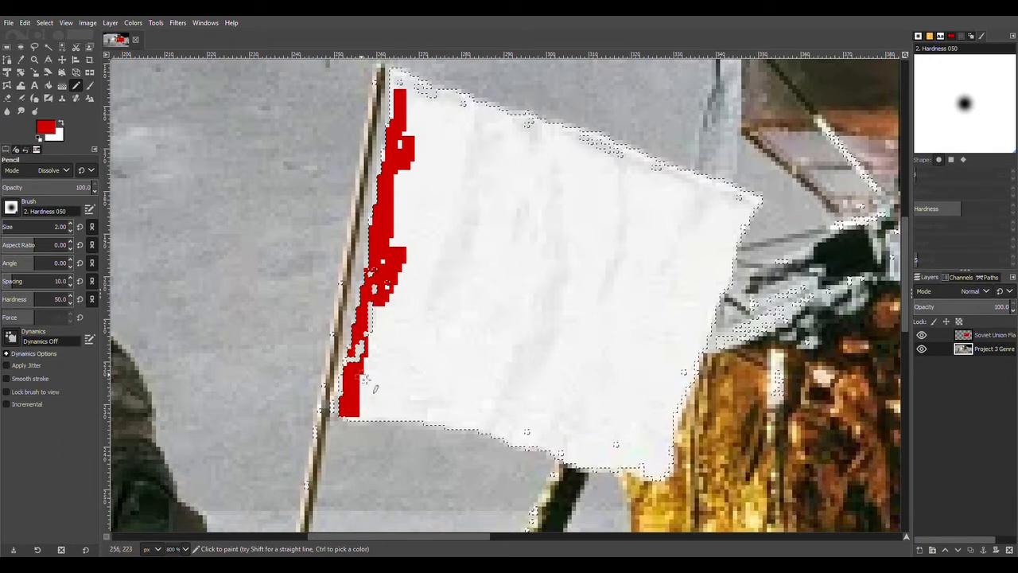
drag(367, 342, 366, 351)
mouse_move(369, 403)
mouse_down()
mouse_move(368, 433)
mouse_move(668, 476)
mouse_move(679, 410)
mouse_move(717, 334)
mouse_move(726, 243)
mouse_move(763, 218)
mouse_move(752, 203)
mouse_move(696, 185)
mouse_move(483, 127)
mouse_move(393, 78)
mouse_move(422, 102)
mouse_move(404, 111)
mouse_move(392, 301)
mouse_up()
mouse_move(380, 330)
mouse_down()
mouse_move(366, 389)
mouse_move(376, 412)
mouse_move(435, 412)
mouse_move(618, 455)
mouse_move(664, 442)
mouse_move(669, 462)
mouse_move(665, 406)
mouse_move(693, 341)
mouse_move(687, 378)
mouse_move(700, 273)
mouse_move(712, 239)
mouse_move(746, 206)
mouse_move(696, 188)
mouse_move(559, 231)
mouse_move(704, 237)
mouse_up()
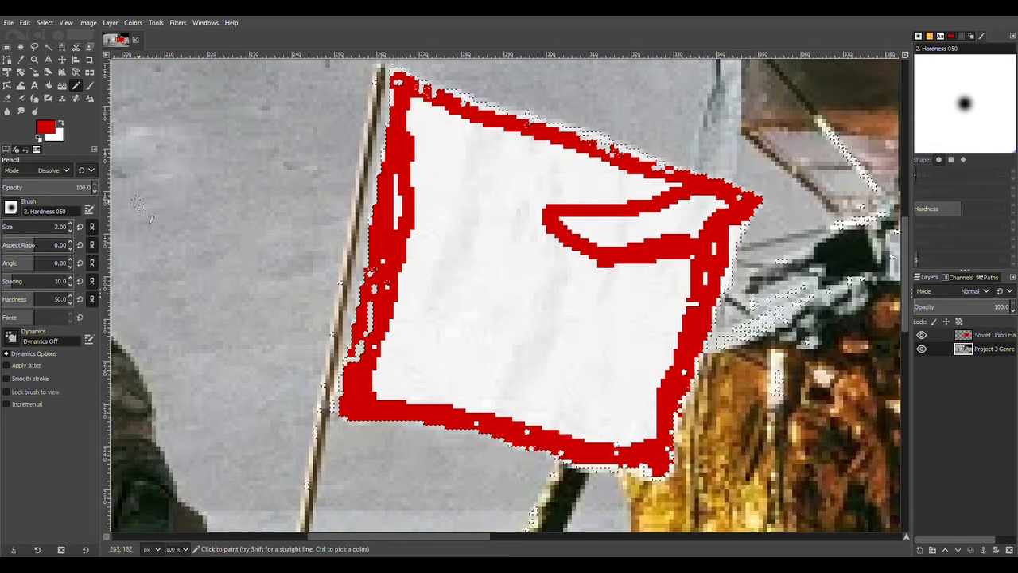
Set the Pencil size to 30.00 and paint most of the flag's white interior red
click(67, 228)
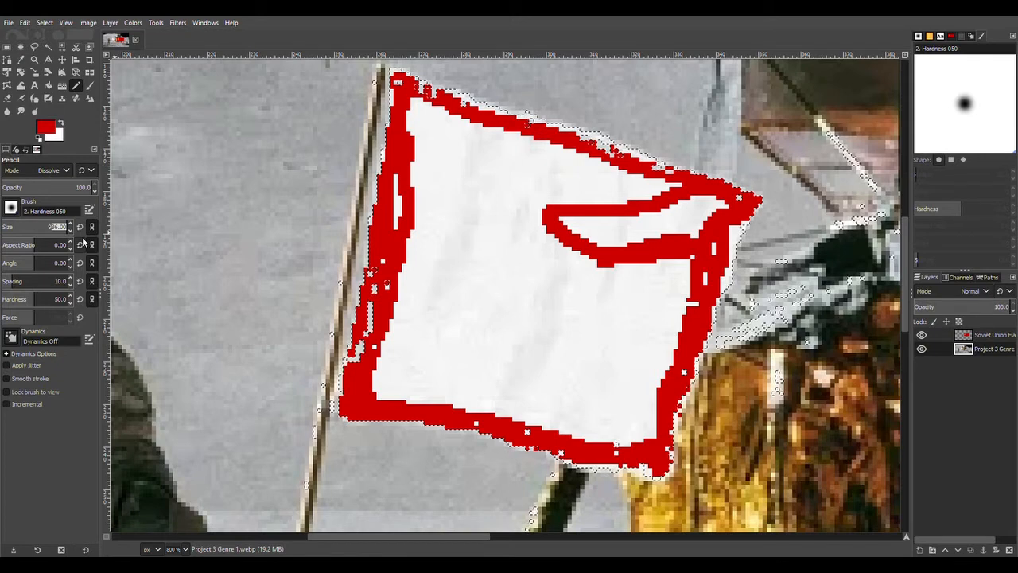
text(30)
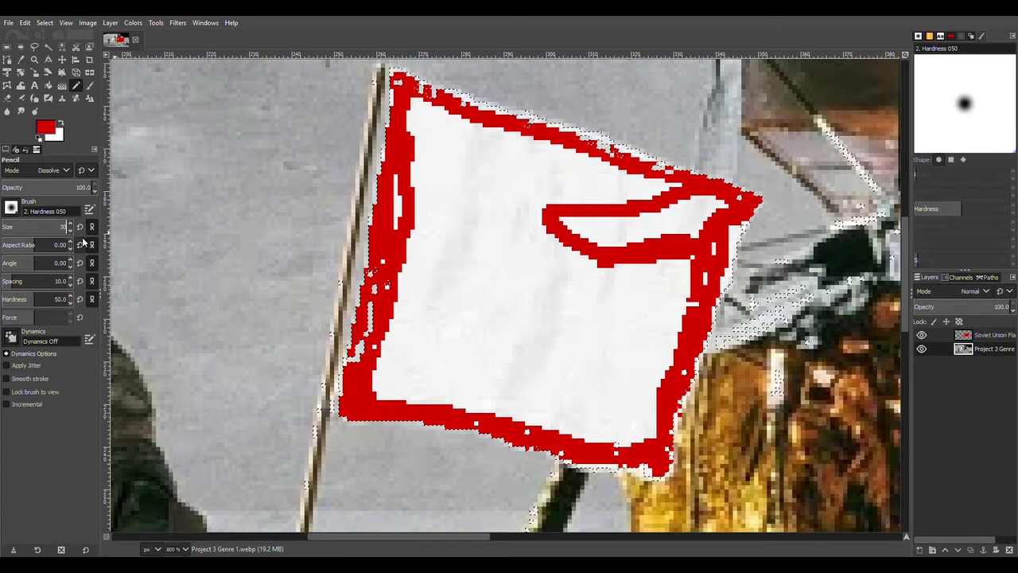
click(480, 283)
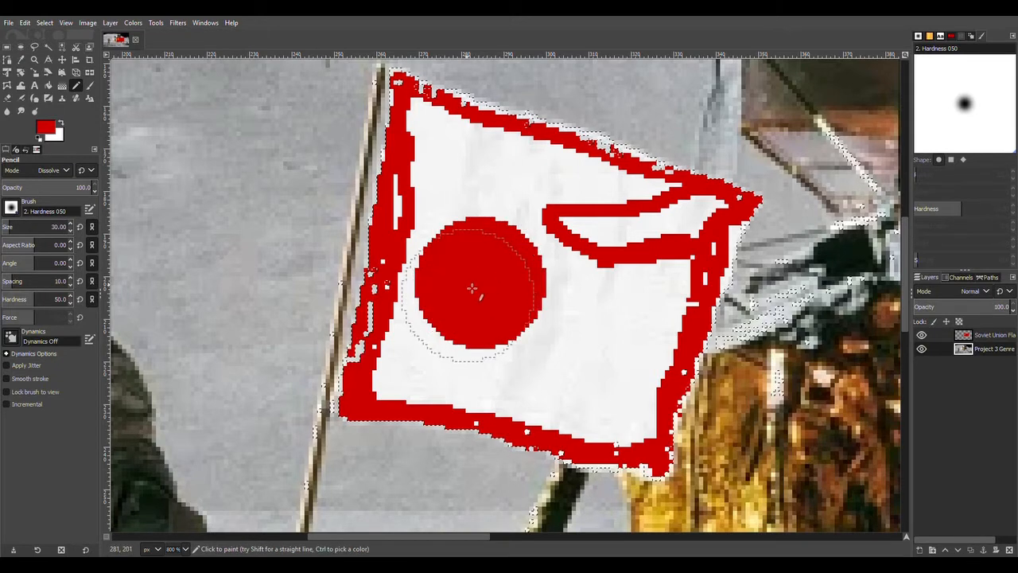
mouse_move(541, 267)
mouse_down()
mouse_move(574, 303)
mouse_move(599, 299)
mouse_move(645, 266)
mouse_move(613, 395)
mouse_move(481, 352)
mouse_move(454, 348)
mouse_move(432, 359)
mouse_move(457, 294)
mouse_up()
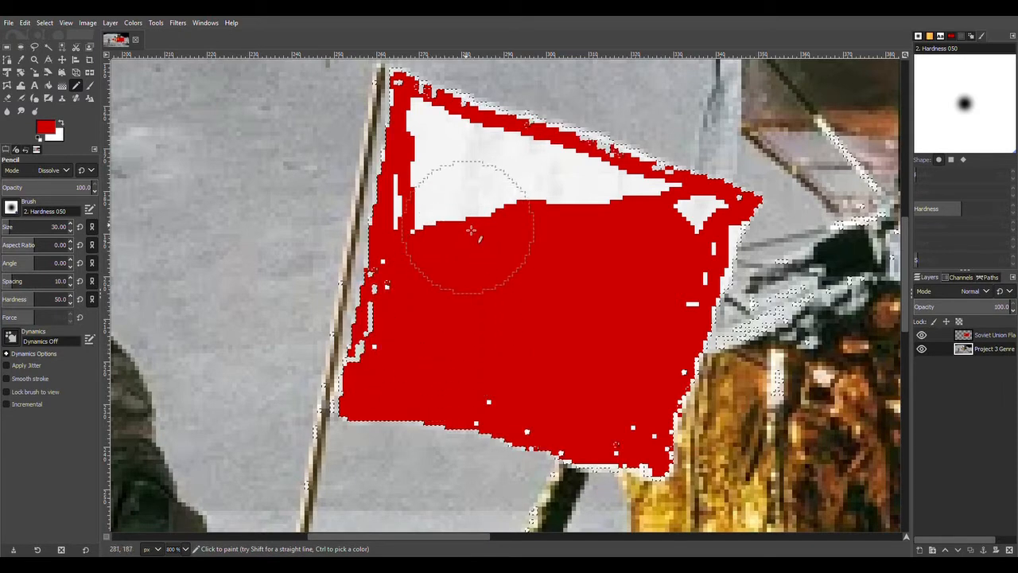
mouse_move(470, 230)
mouse_down()
mouse_move(513, 210)
mouse_move(582, 209)
mouse_move(585, 225)
mouse_move(653, 233)
mouse_move(629, 238)
mouse_up()
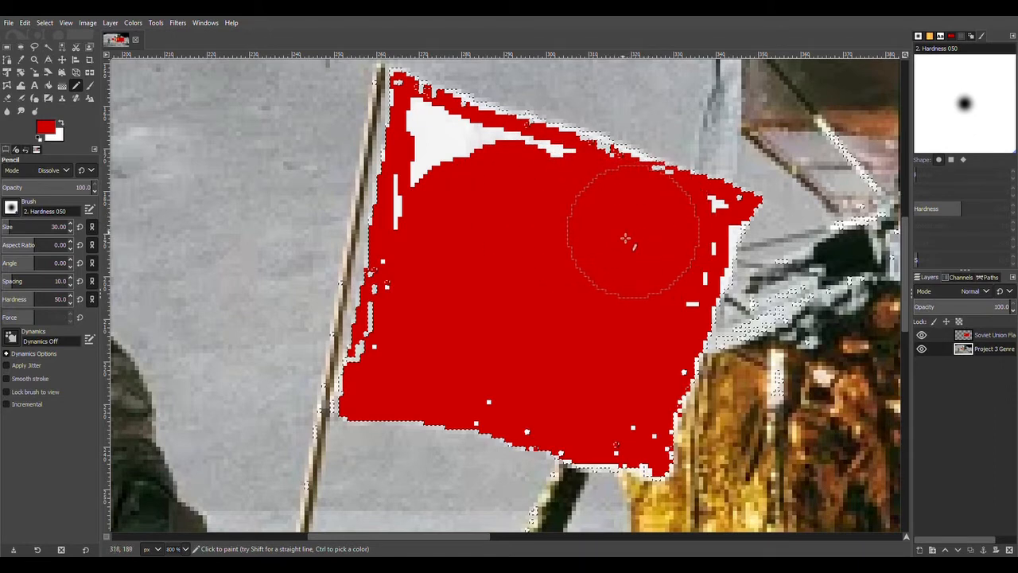
Set the Pencil size to 15.00 and fill the white gaps in the flag's upper left and upper right areas with red
click(71, 231)
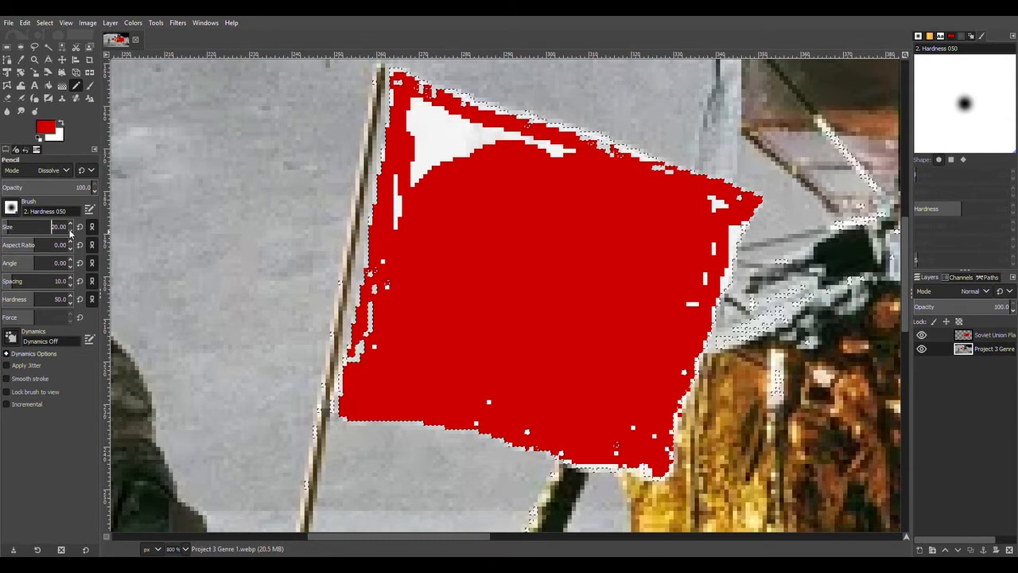
click(71, 231)
click(70, 231)
click(71, 232)
click(71, 231)
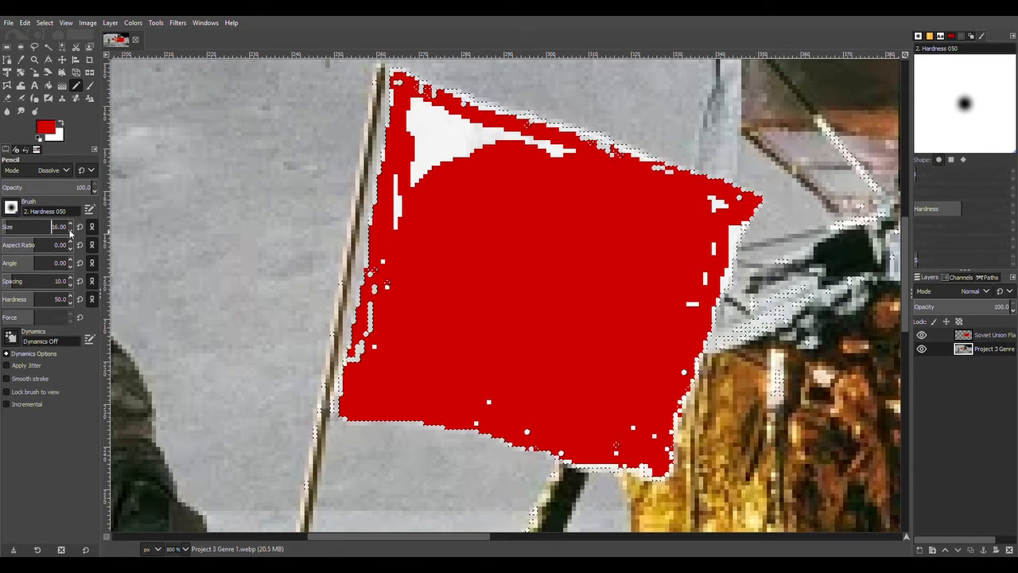
click(71, 231)
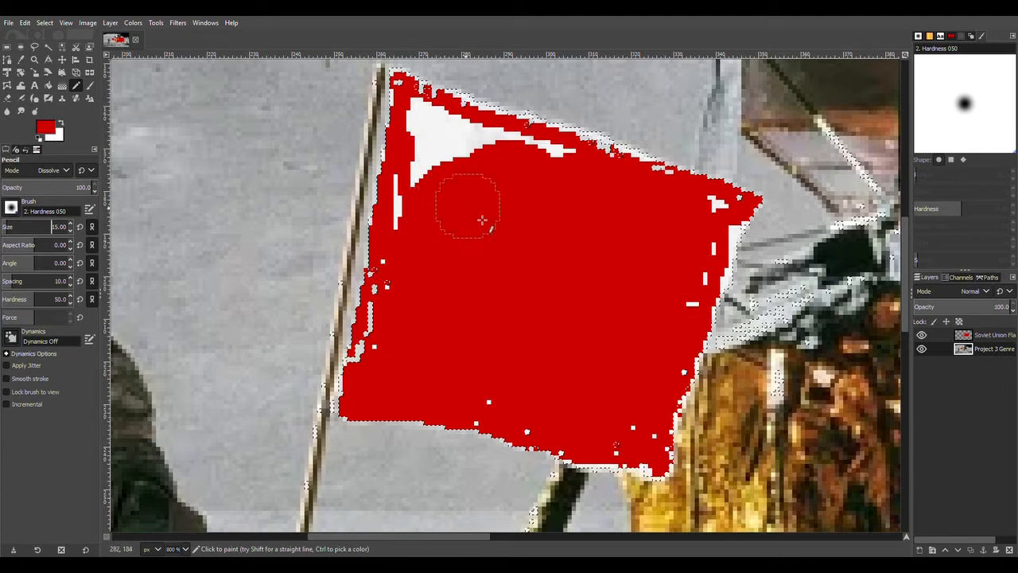
mouse_move(442, 152)
mouse_down()
mouse_move(443, 180)
mouse_move(433, 130)
mouse_move(708, 229)
mouse_up()
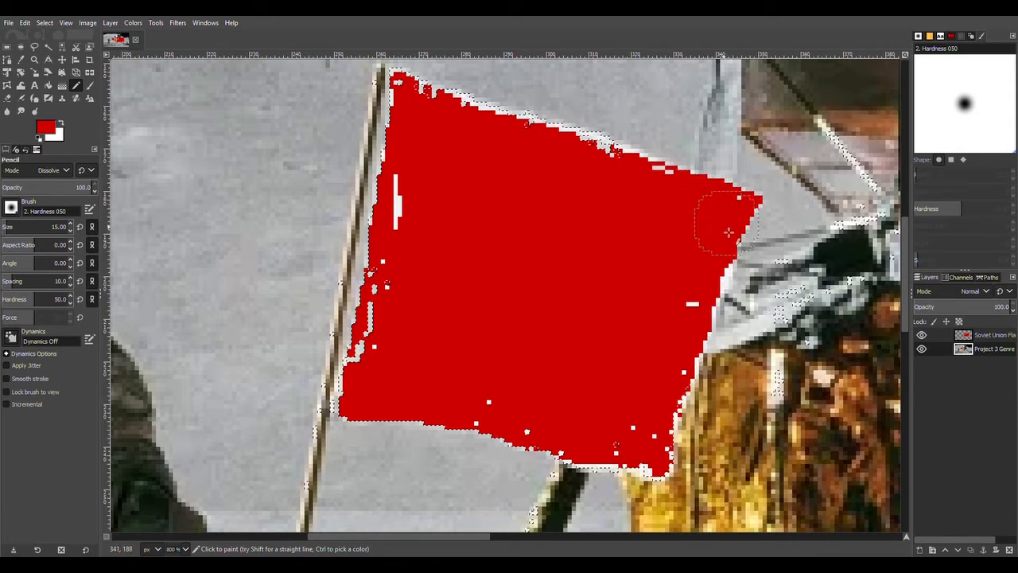
drag(728, 232, 713, 261)
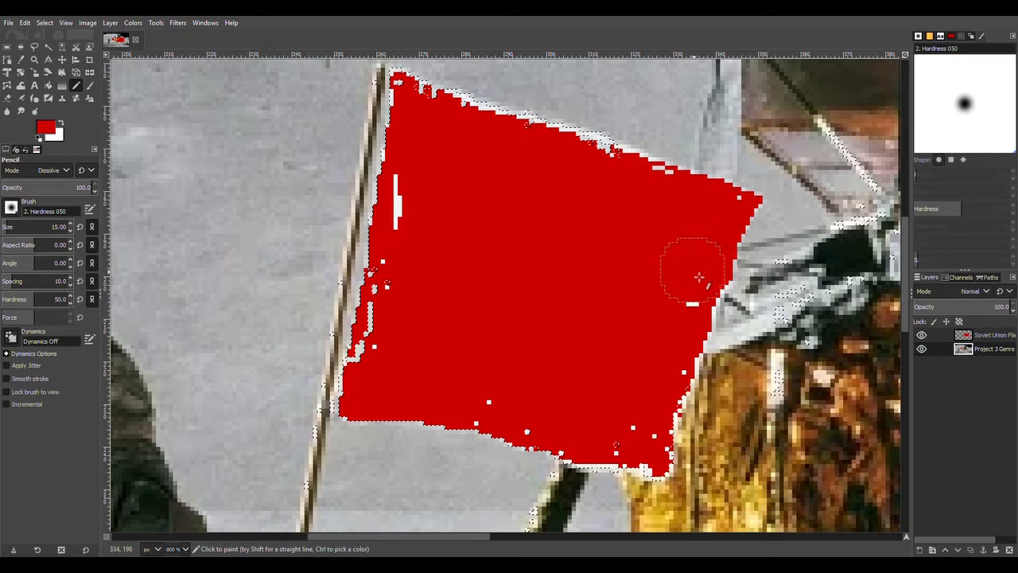
Set the Pencil size to 8.00 and paint red along the flag's top edge and lower right edge, undoing a stray stroke
click(70, 231)
click(70, 231)
click(70, 231)
click(70, 230)
click(70, 231)
click(70, 231)
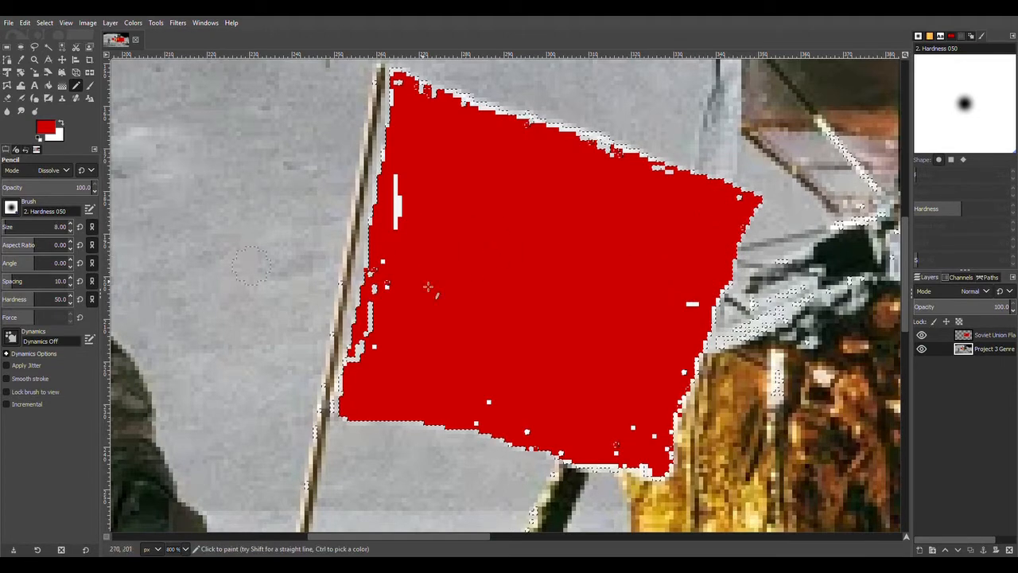
mouse_move(412, 115)
mouse_down()
mouse_move(411, 92)
mouse_move(592, 126)
mouse_move(641, 148)
mouse_up()
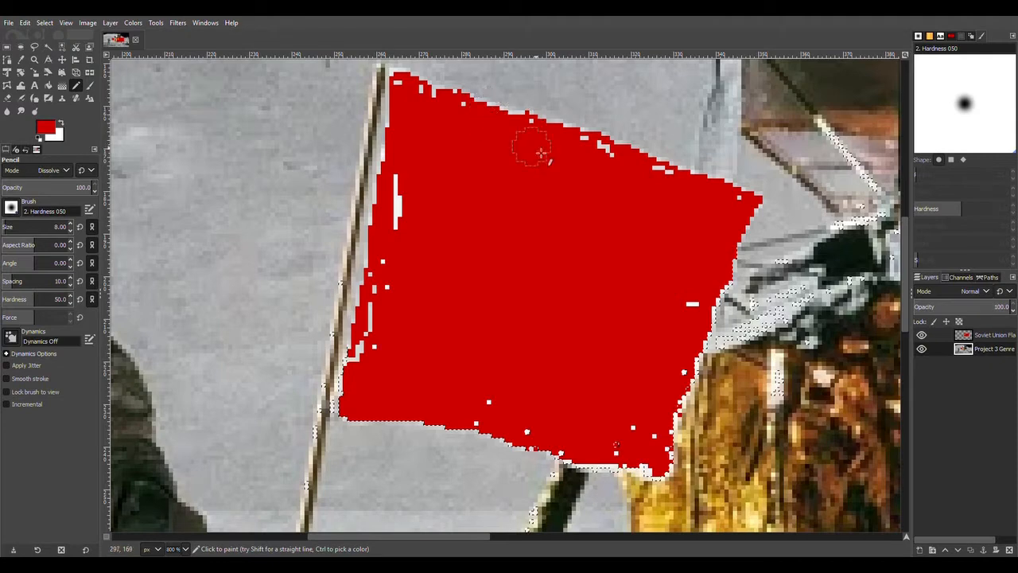
key(ctrl+z)
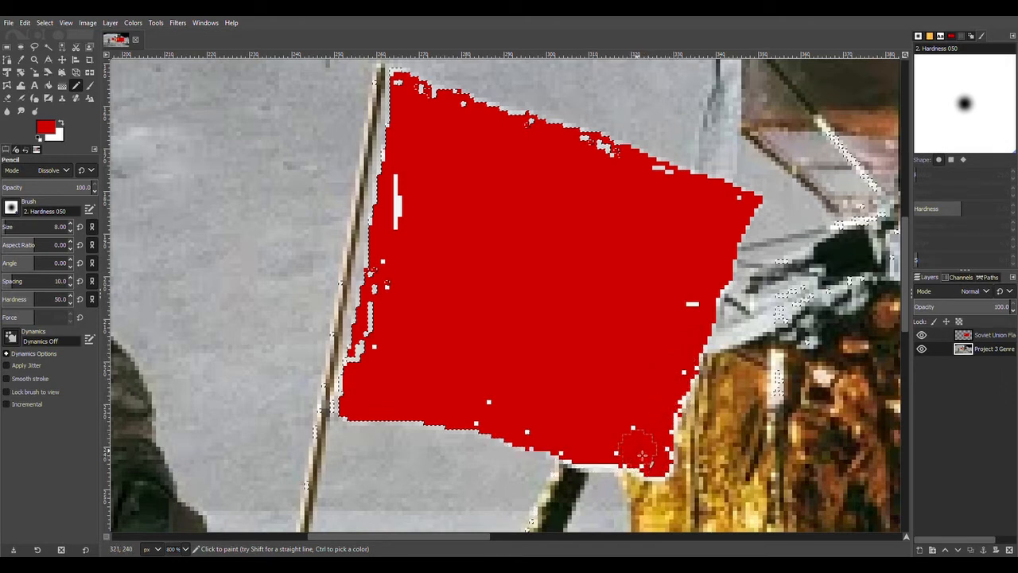
drag(641, 455, 555, 433)
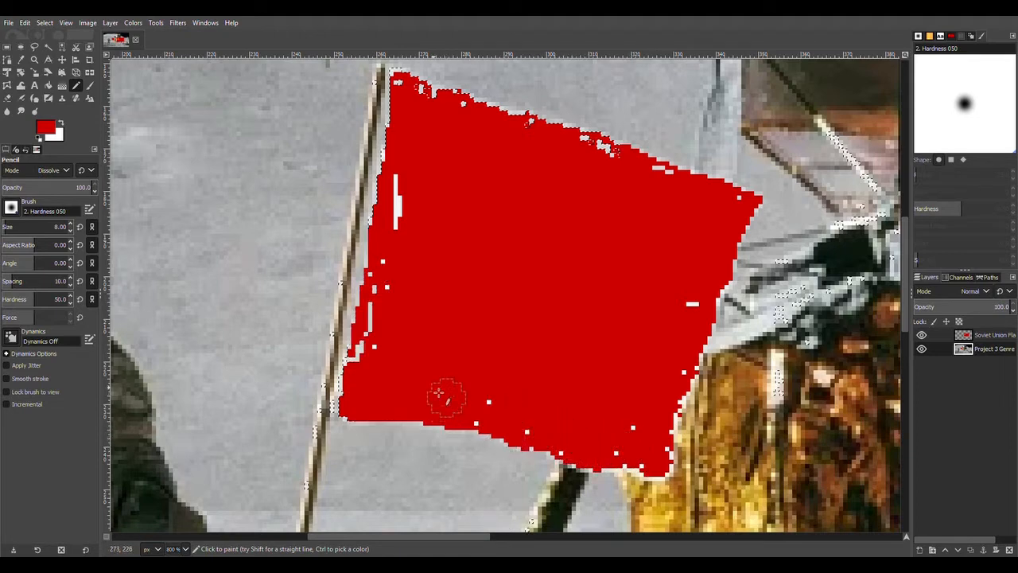
Paint red over the white gap near the flag's upper left edge and retouch the left, top and bottom edges
drag(416, 273, 412, 184)
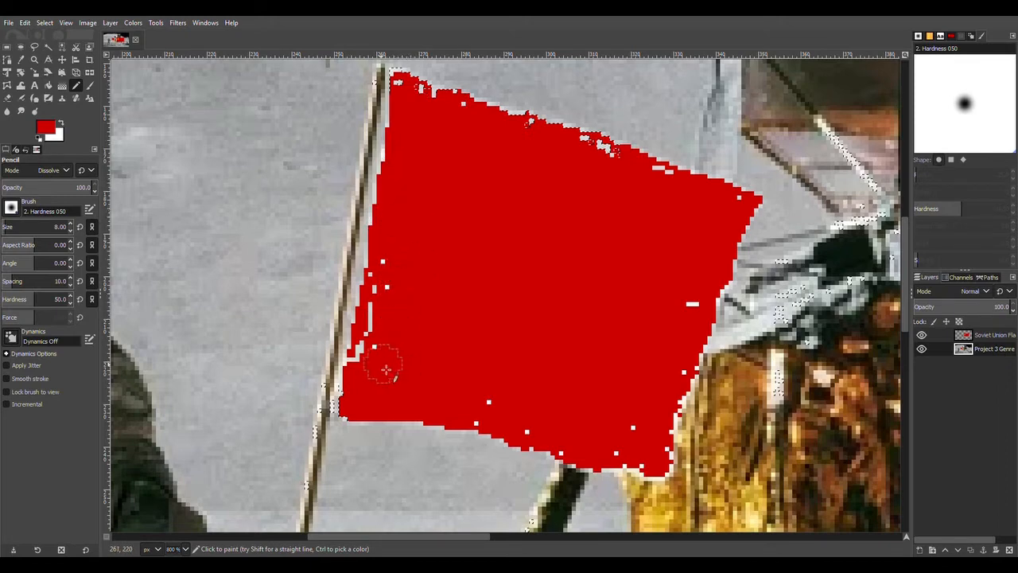
mouse_move(386, 370)
mouse_down()
mouse_move(372, 373)
mouse_move(401, 273)
mouse_up()
mouse_move(429, 164)
mouse_down()
mouse_move(442, 124)
mouse_move(430, 95)
mouse_move(559, 149)
mouse_up()
scroll(652, 430, down, 5)
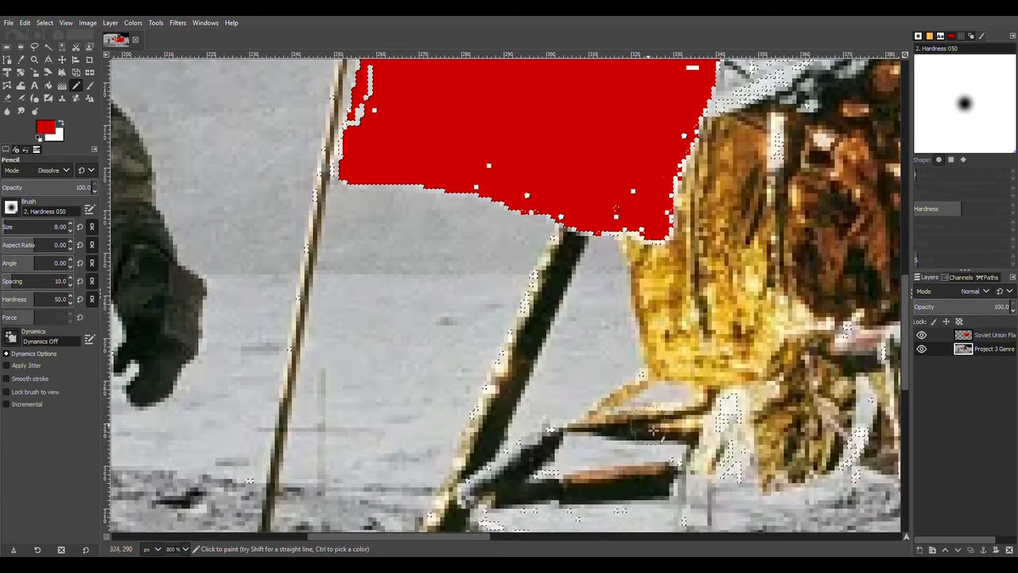
scroll(652, 429, up, 5)
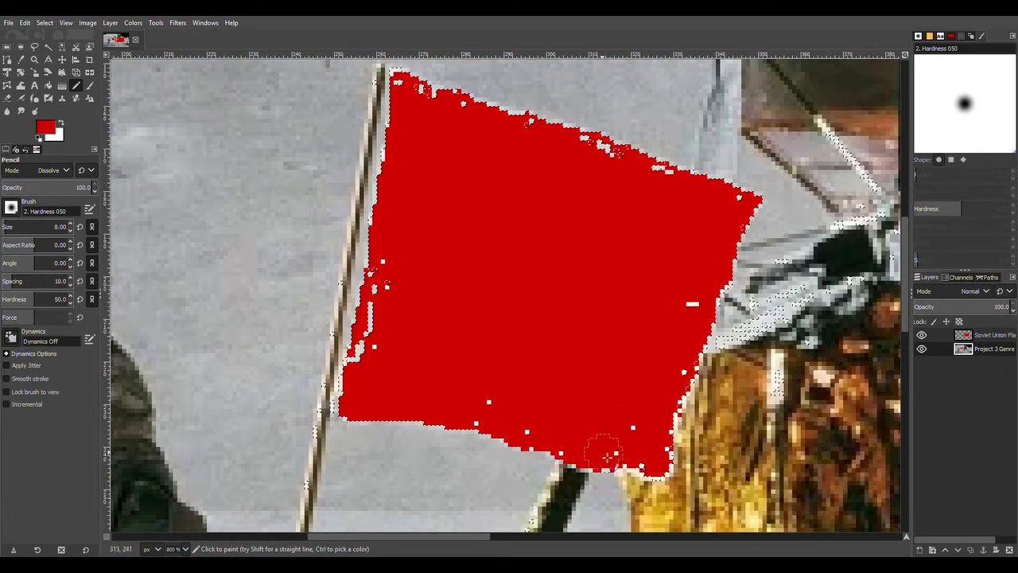
drag(607, 457, 651, 459)
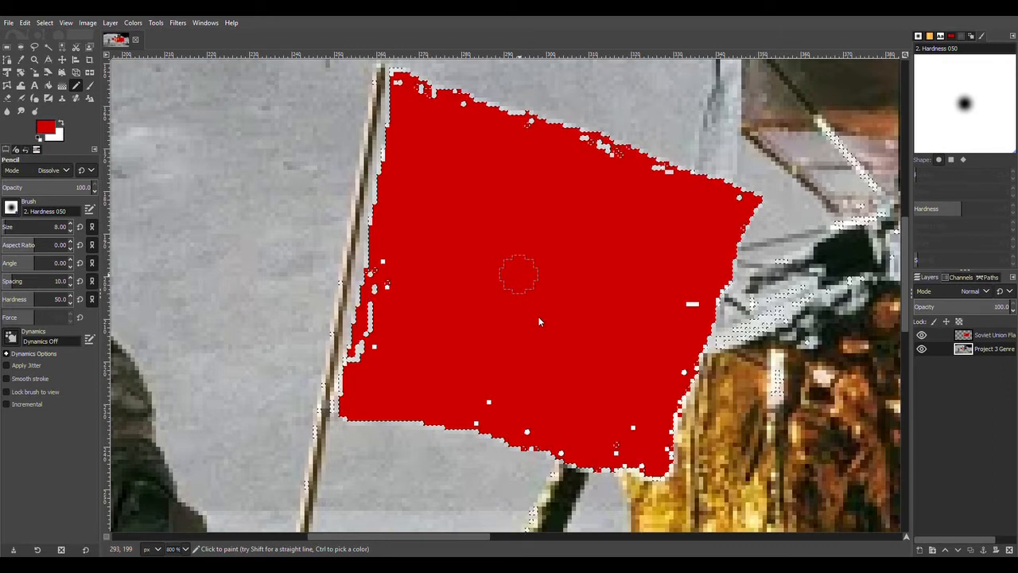
Clear the selection and paint red over the remaining white specks along all four edges of the flag
click(624, 344)
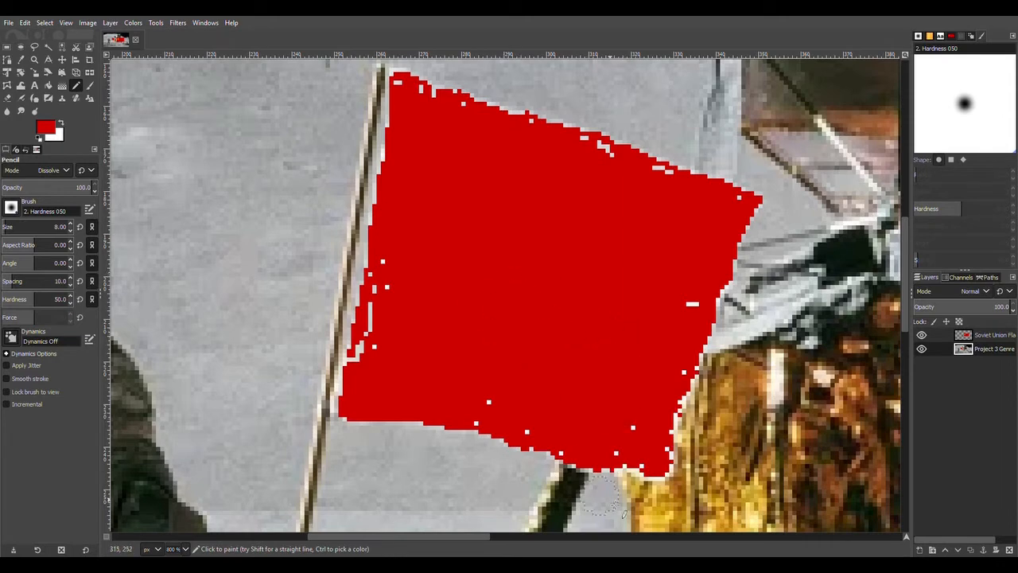
scroll(716, 334, down, 3)
scroll(540, 312, up, 3)
mouse_move(396, 263)
mouse_down()
mouse_move(381, 370)
mouse_move(490, 403)
mouse_move(540, 432)
mouse_up()
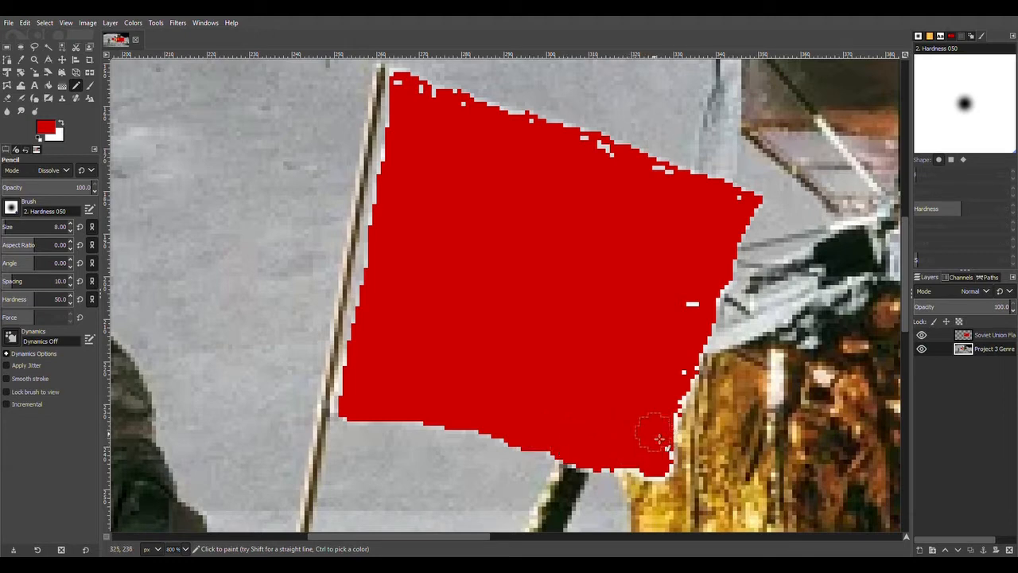
click(680, 377)
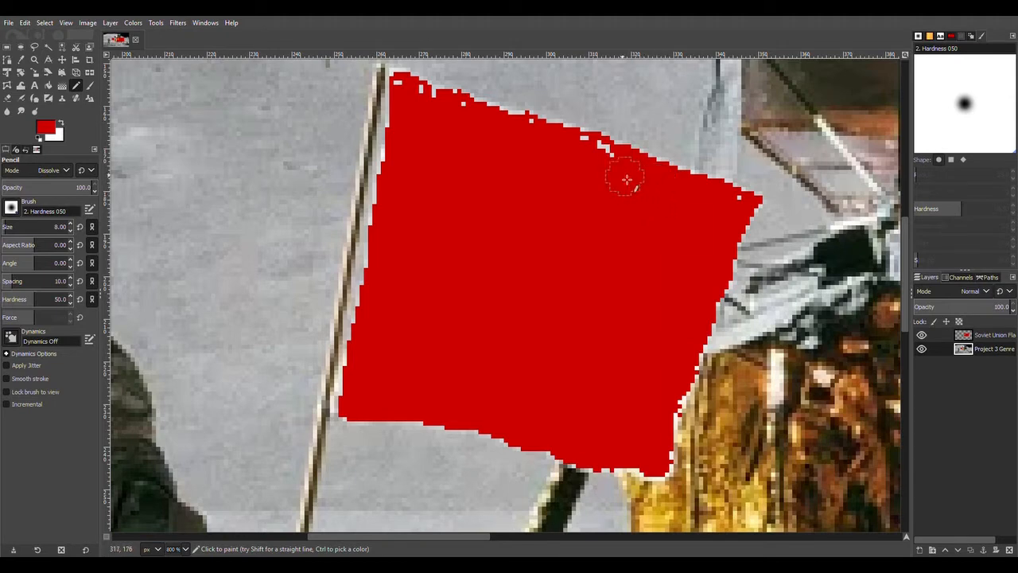
drag(602, 166, 527, 142)
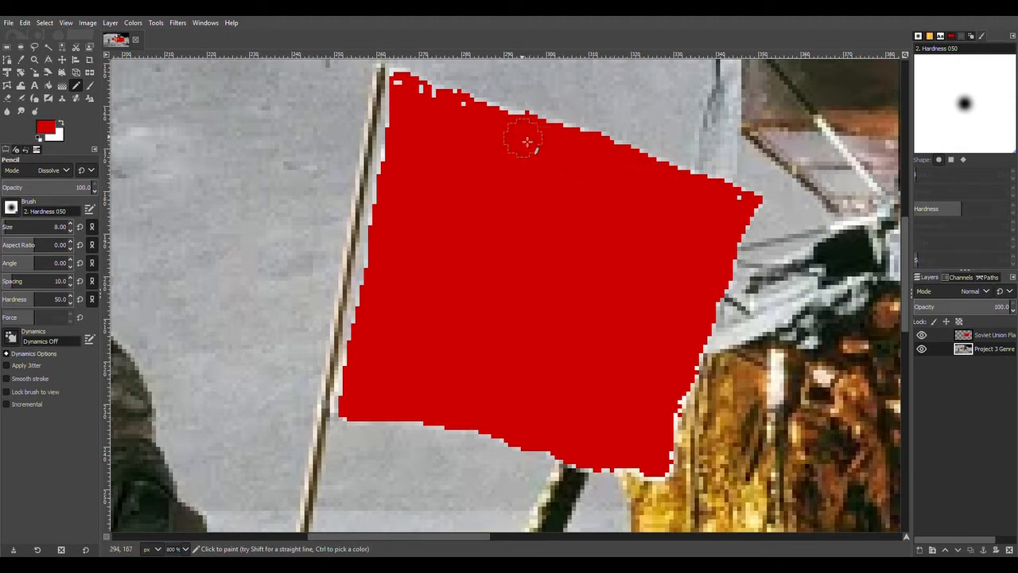
drag(450, 119, 437, 112)
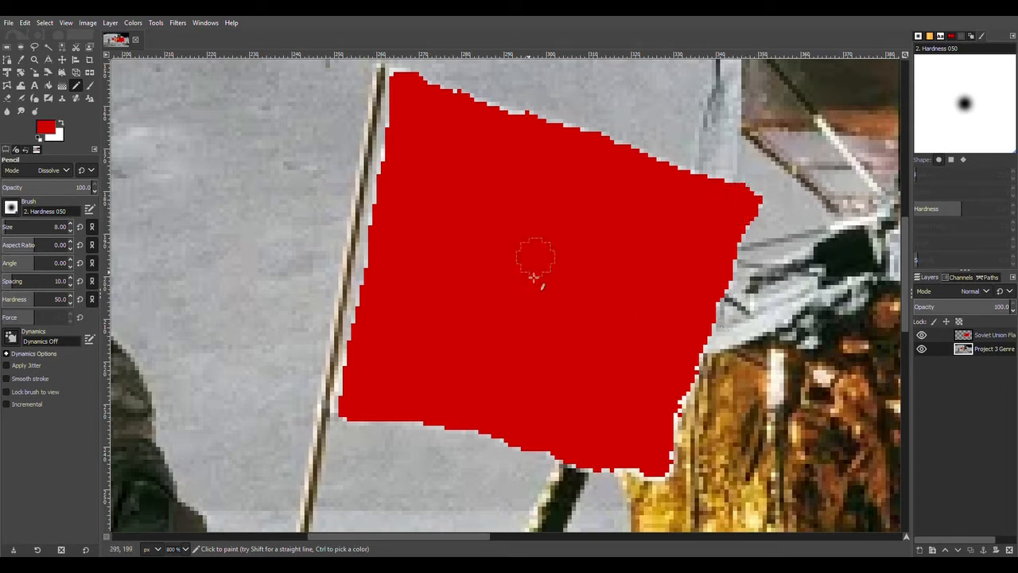
Set the Pencil size to 3.00 and touch up the flag's lower right edge and the small notch in its top edge
scroll(534, 276, down, 3)
click(70, 231)
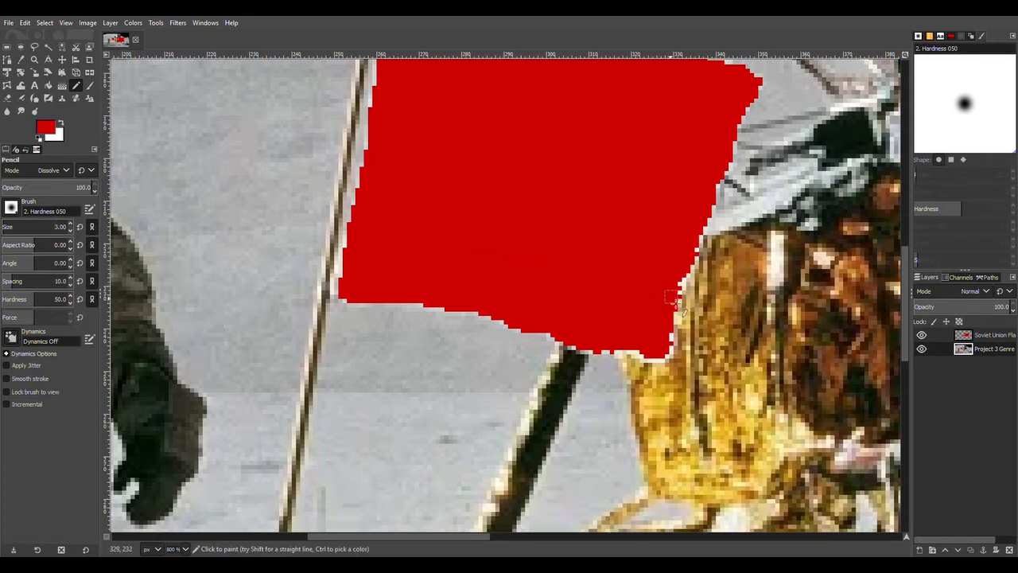
scroll(680, 267, up, 3)
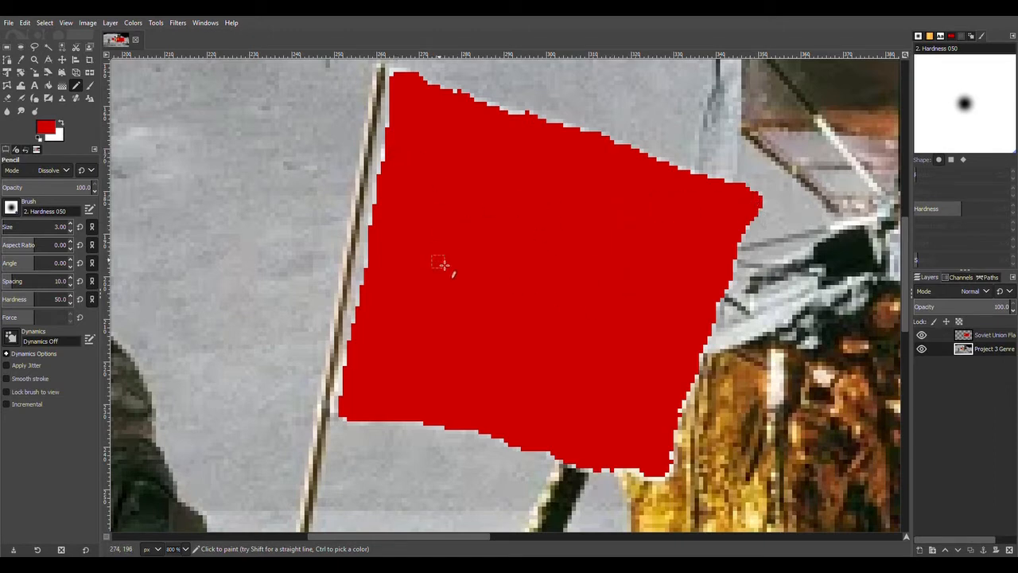
scroll(444, 265, up, 2)
scroll(444, 265, down, 2)
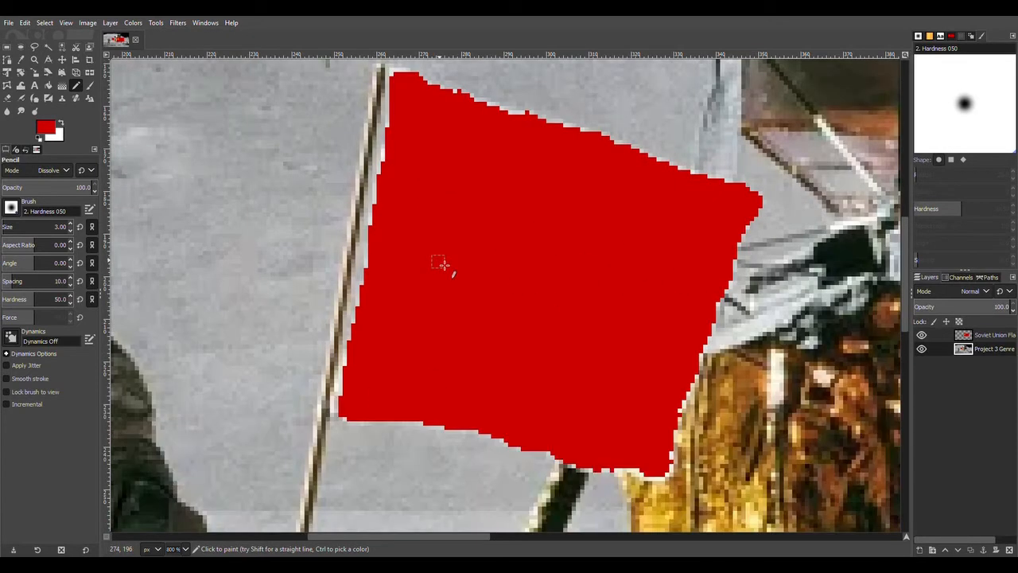
click(527, 123)
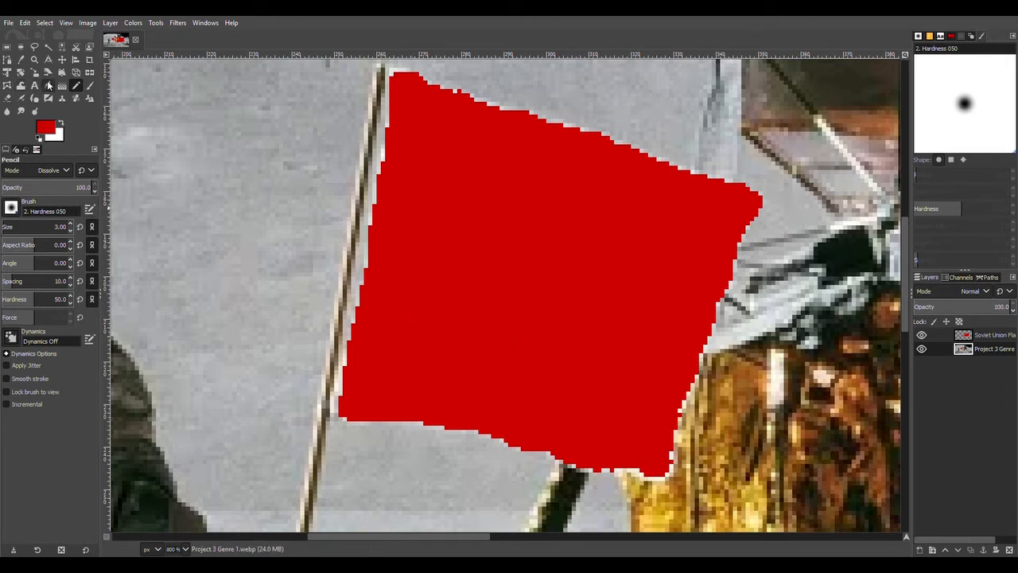
Zoom out to 150% to examine the recoloured flag within the whole moon-landing photo
click(36, 59)
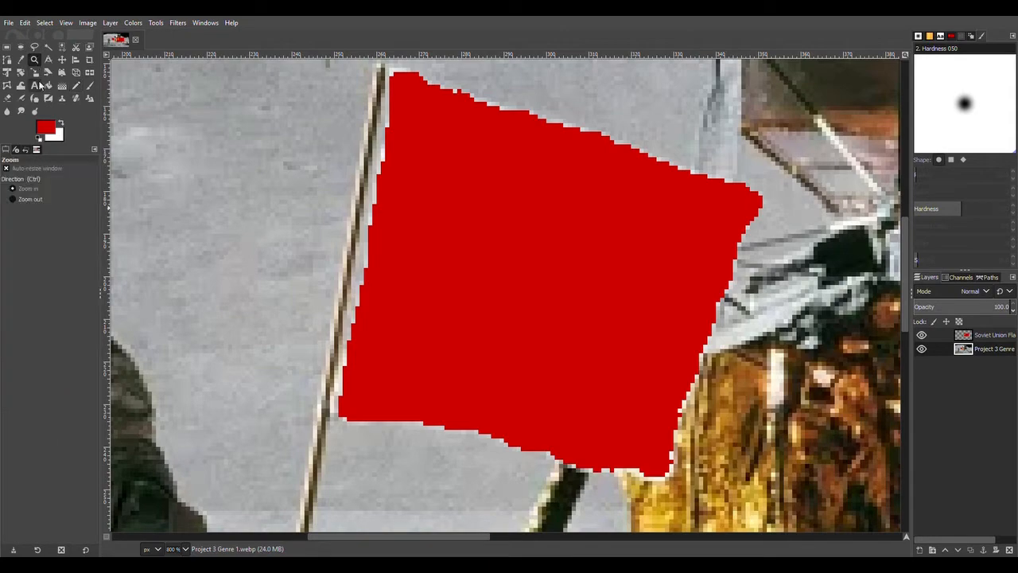
click(569, 283)
click(569, 283)
click(569, 283)
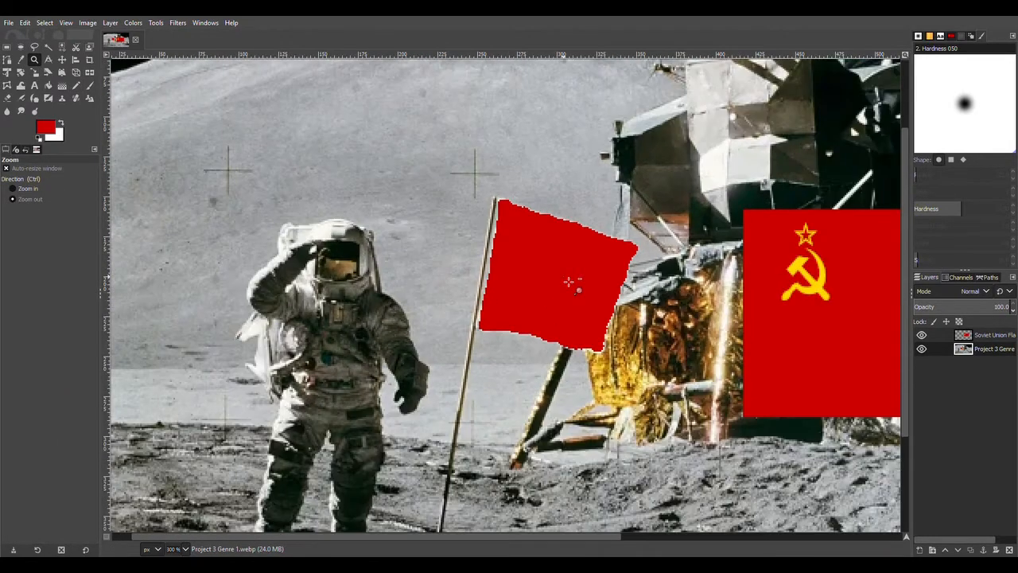
click(569, 283)
scroll(561, 420, down, 1)
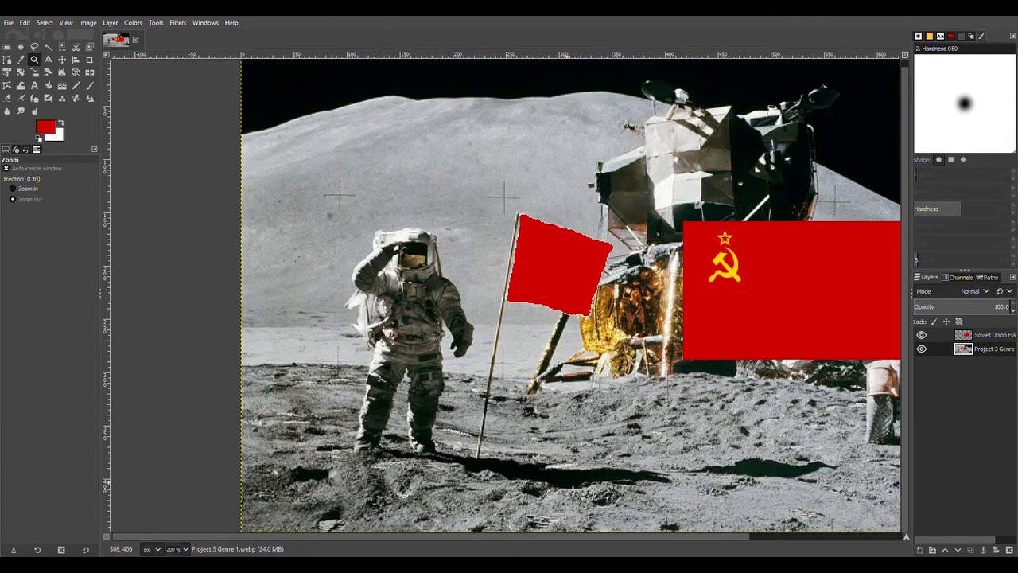
scroll(569, 534, right, 3)
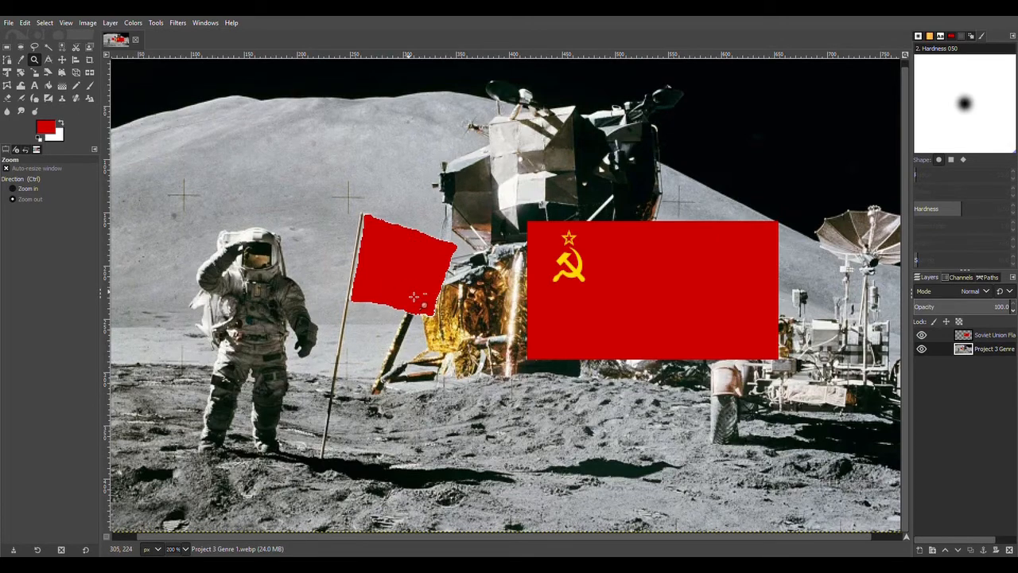
click(414, 297)
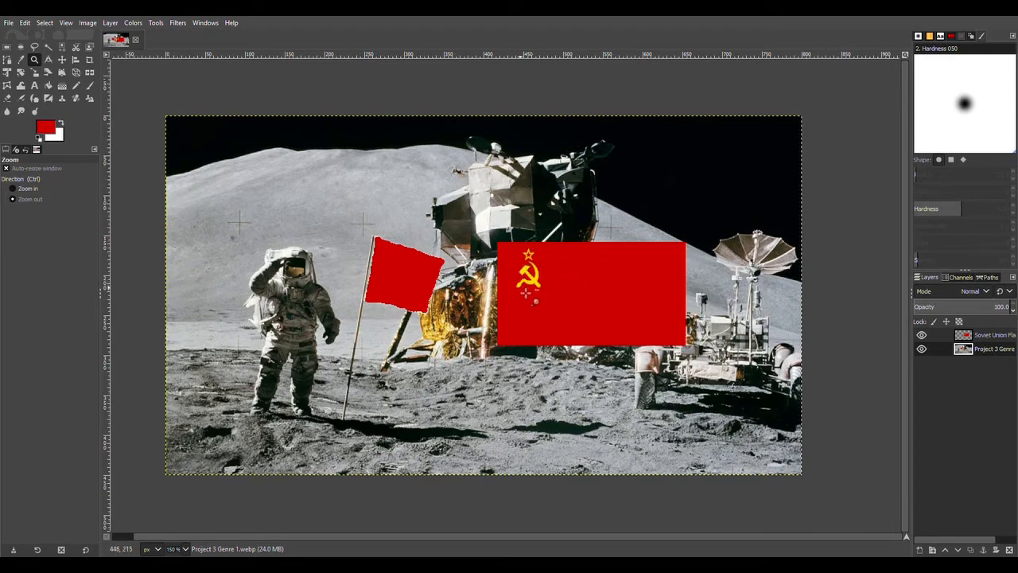
Crop the Soviet Union Flag image to the star, hammer and sickle, an area of about 325 × 391 px
click(945, 335)
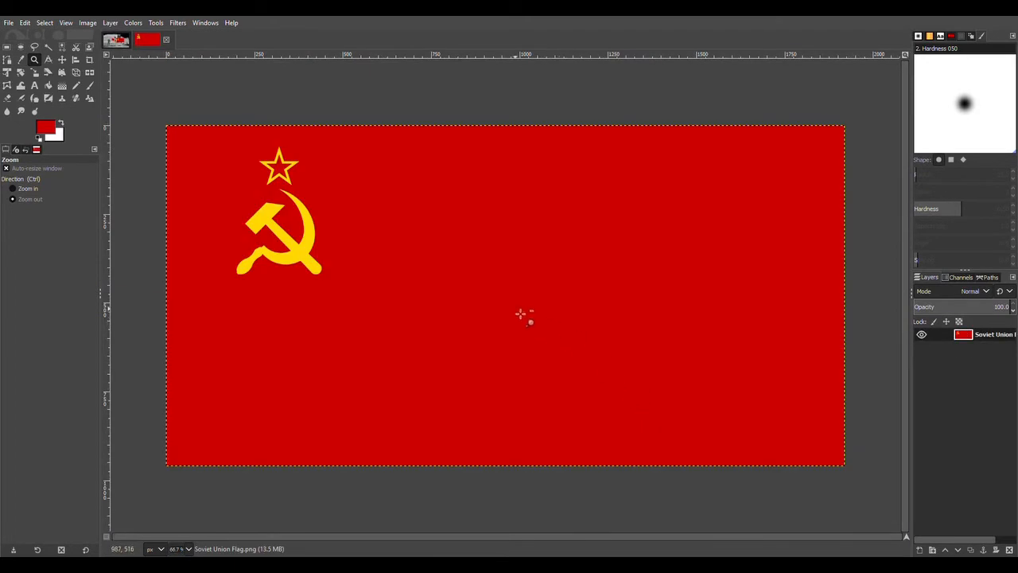
click(88, 62)
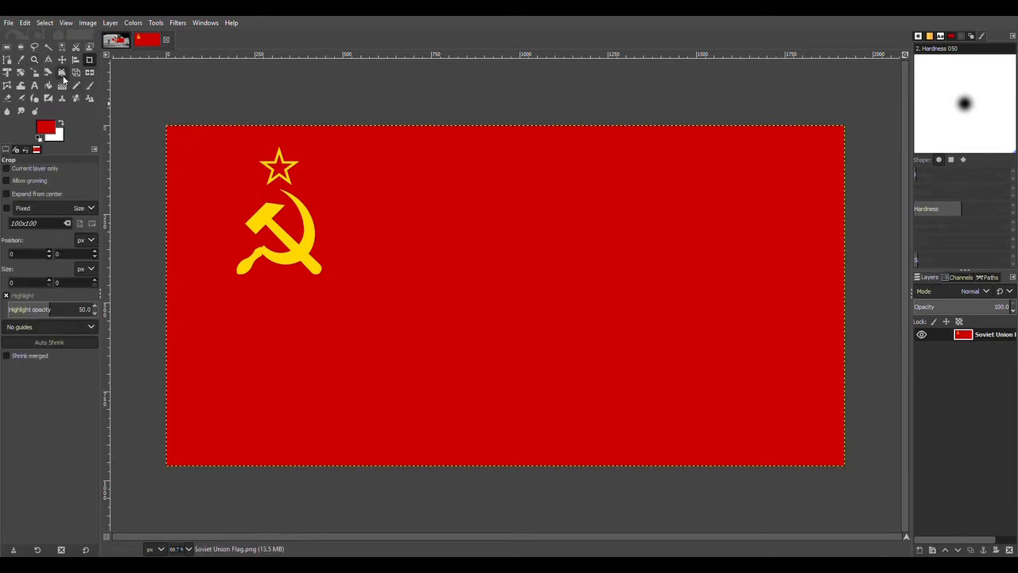
click(170, 129)
drag(245, 145, 345, 289)
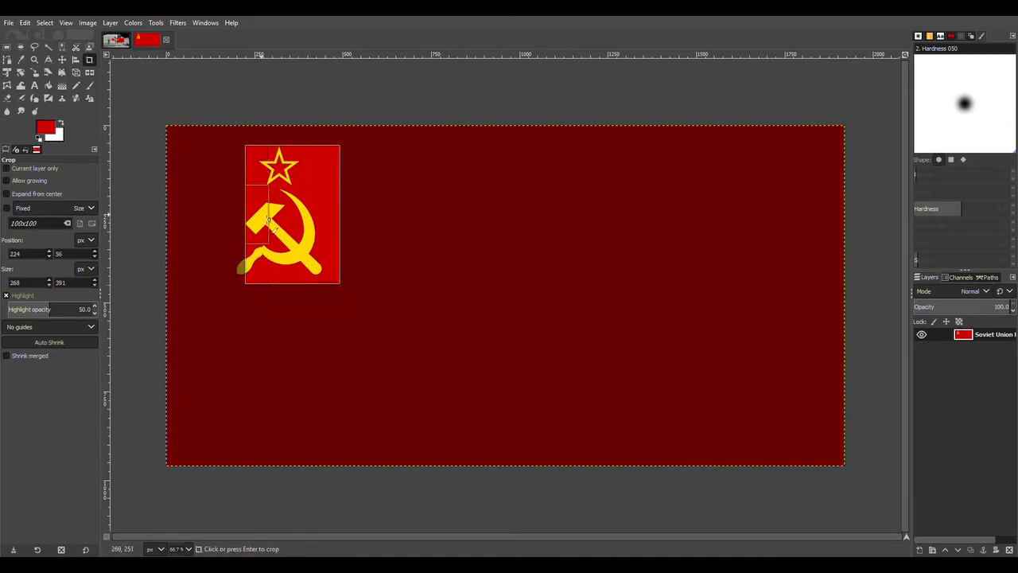
drag(247, 215, 225, 214)
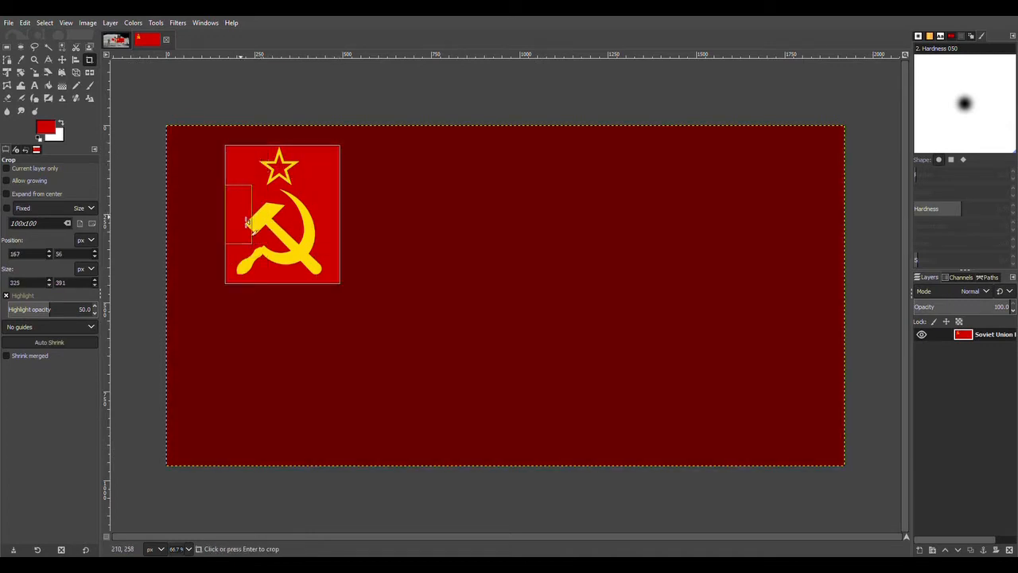
click(290, 219)
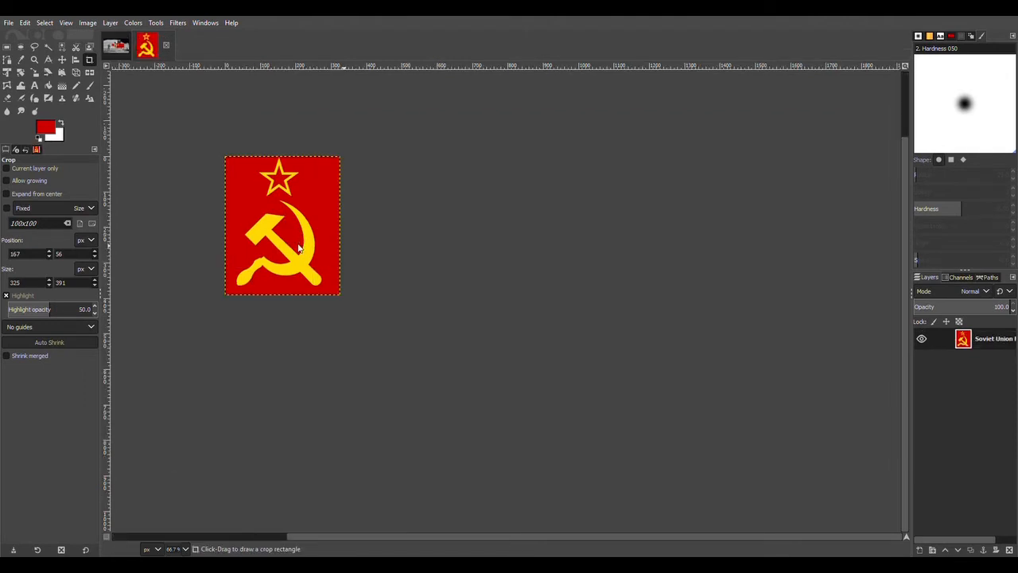
Copy the cropped emblem, paste it over a new layer in the moon-landing image, and hide the Soviet Union Flag layer
key(ctrl+c)
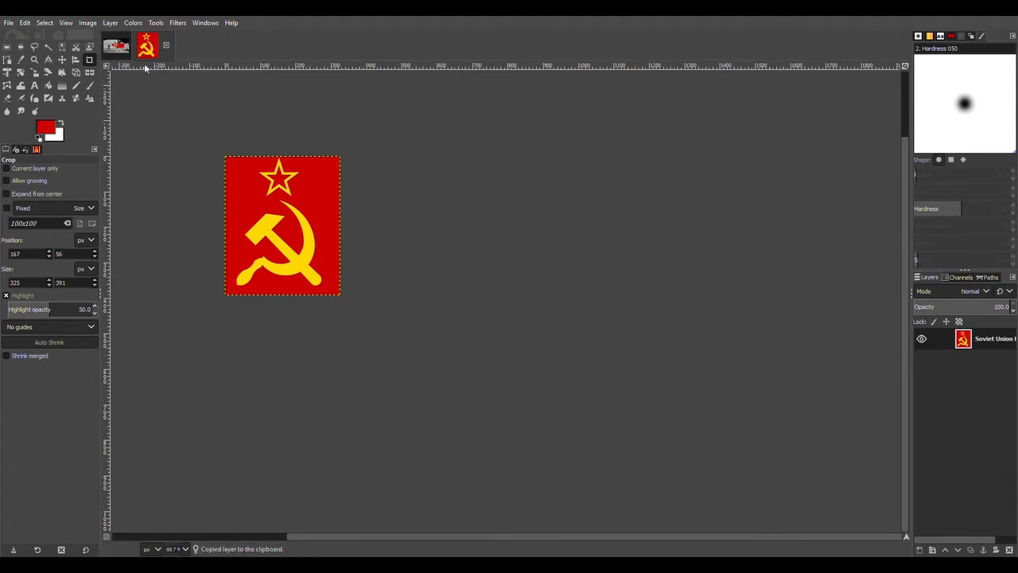
click(116, 46)
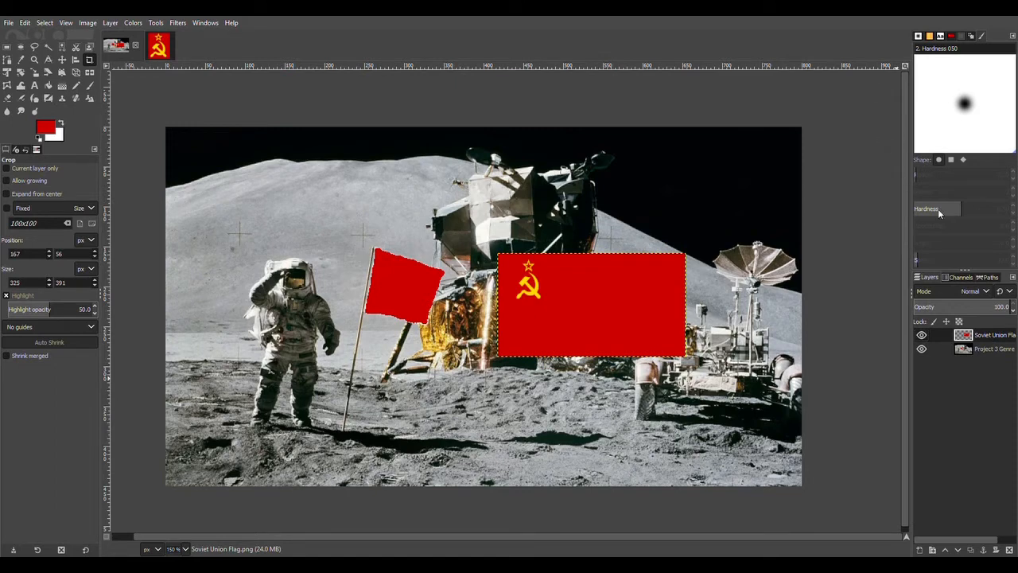
click(933, 282)
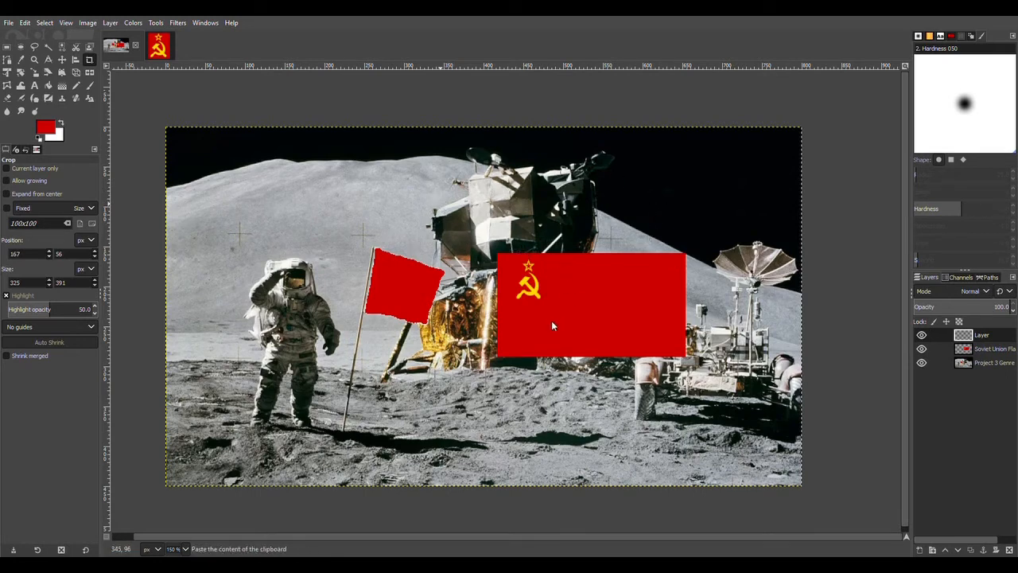
key(ctrl+v)
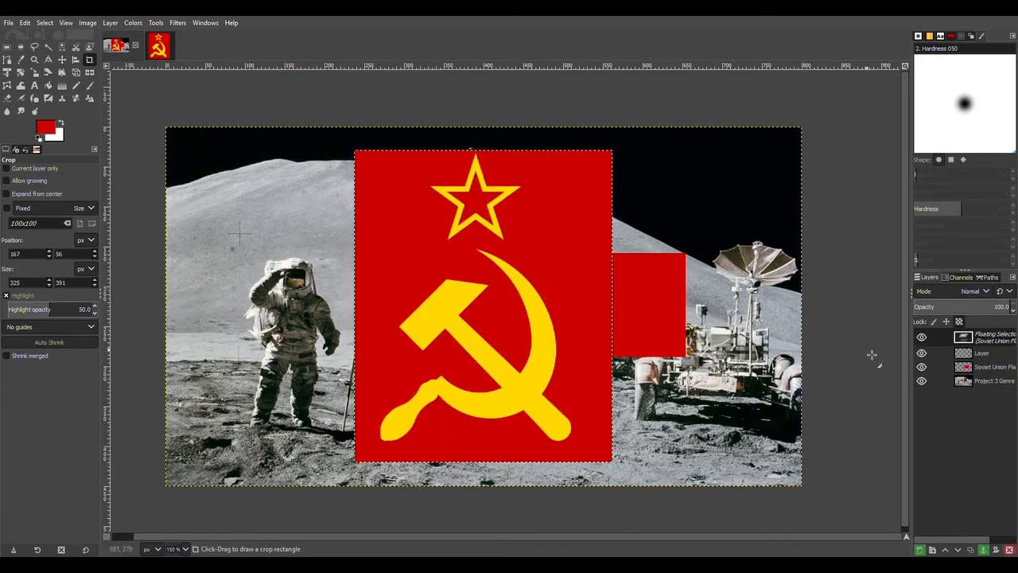
click(921, 367)
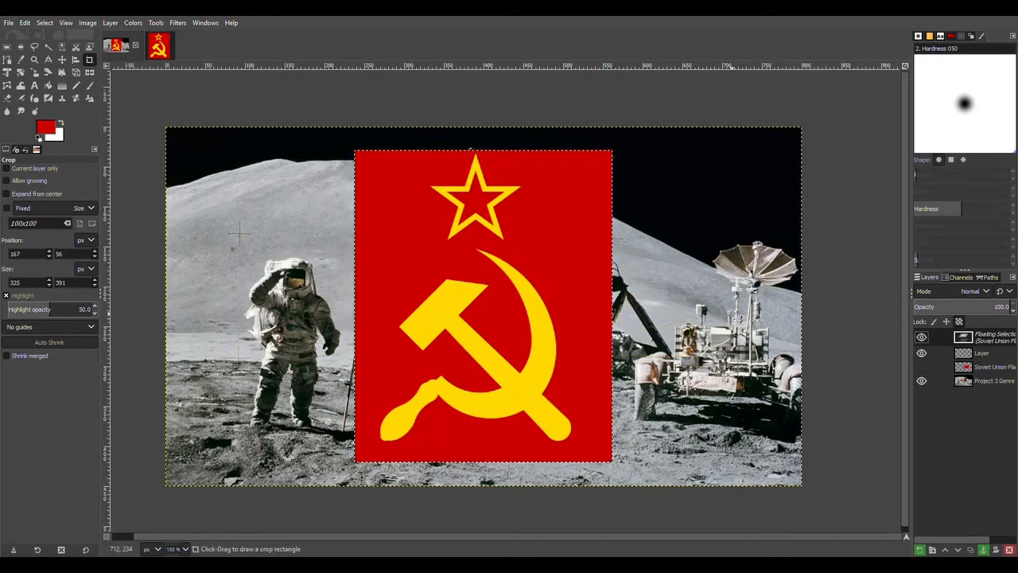
Scale the pasted emblem down to about 20 × 20 px and place it in the planted red flag's upper corner near the pole
click(35, 72)
click(490, 235)
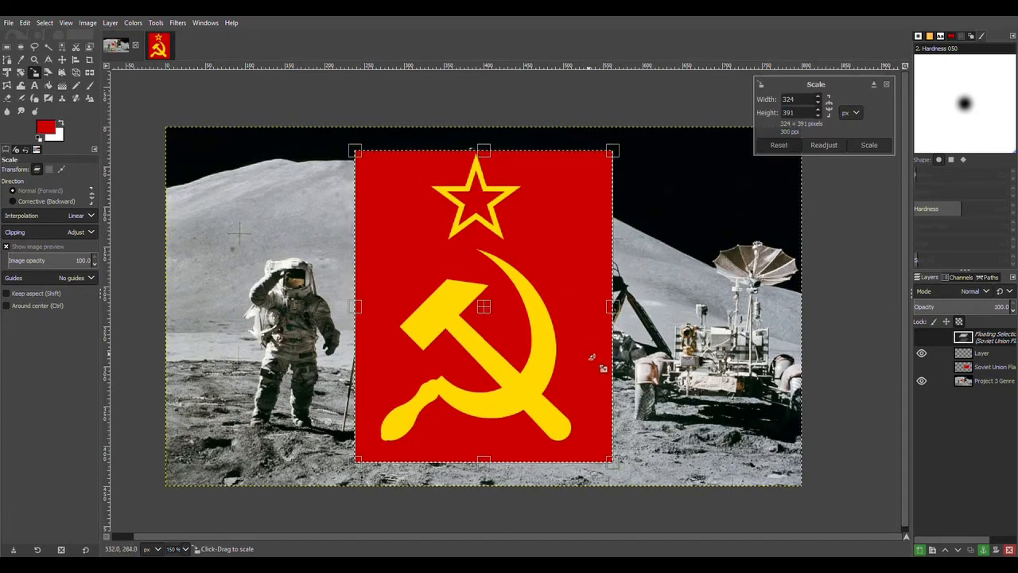
drag(612, 461, 436, 253)
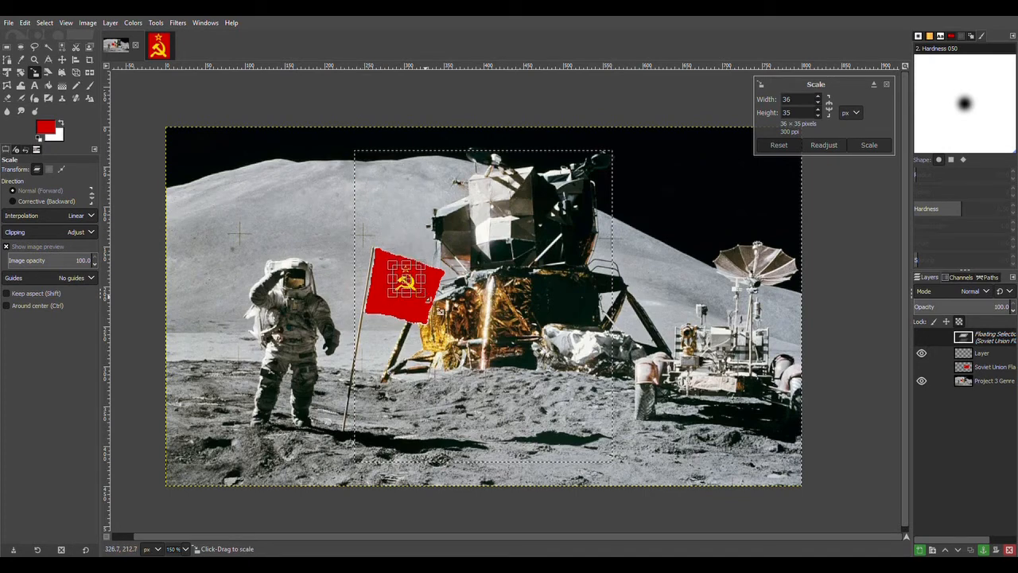
drag(424, 296, 405, 282)
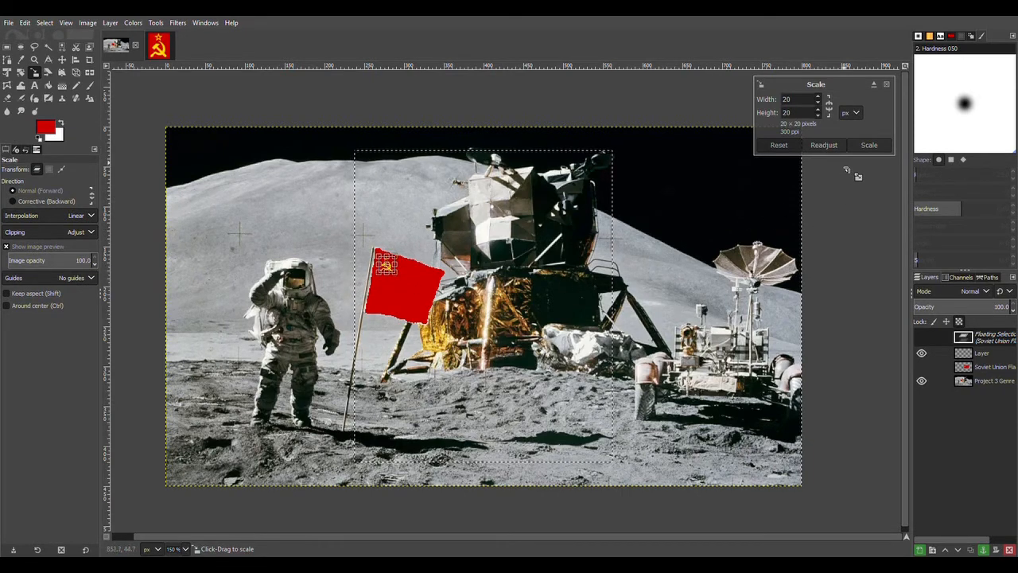
click(865, 146)
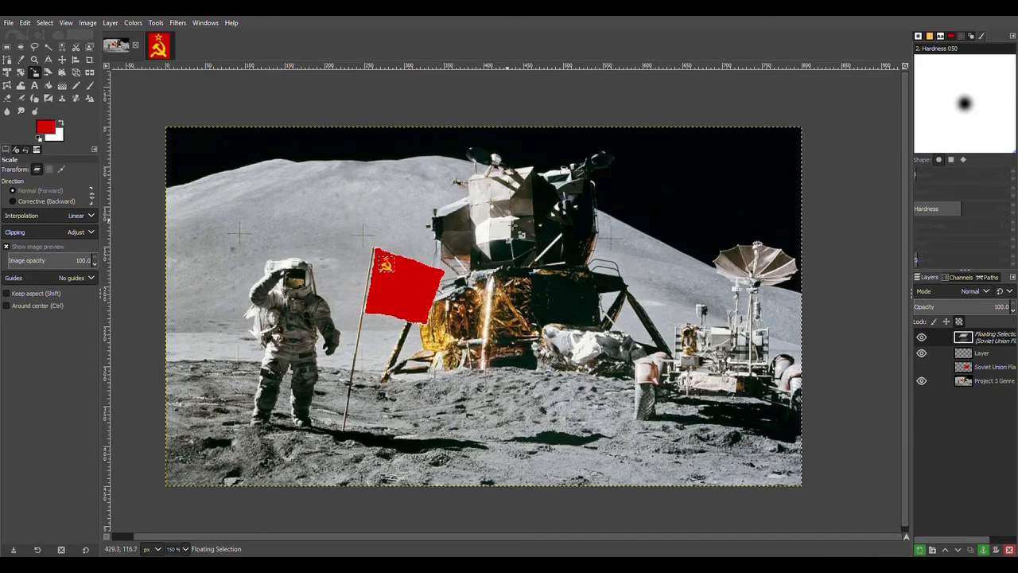
click(949, 377)
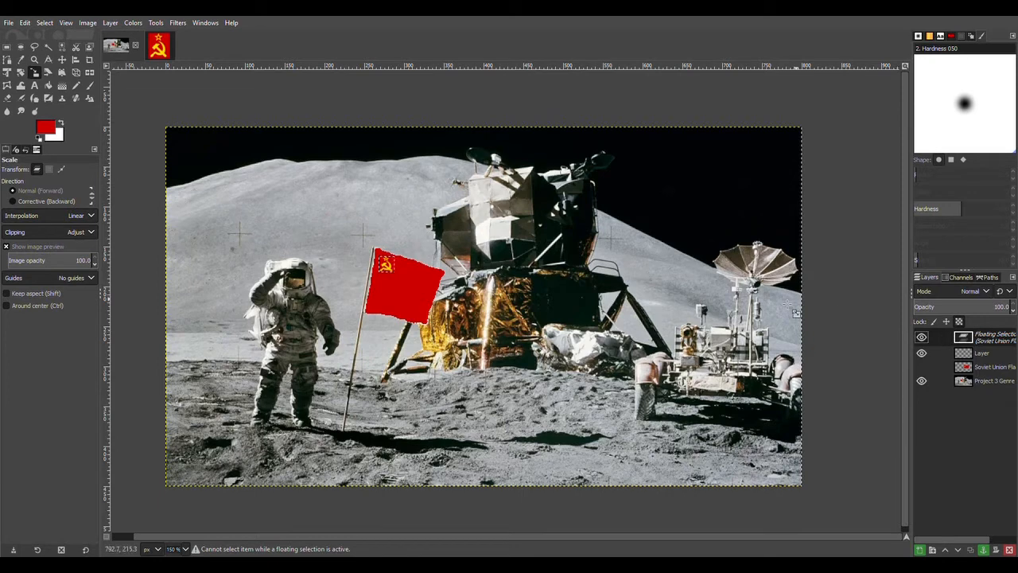
Nudge the emblem about 2 px left and 1 px up toward the flagpole and anchor the floating selection to the new layer
click(34, 60)
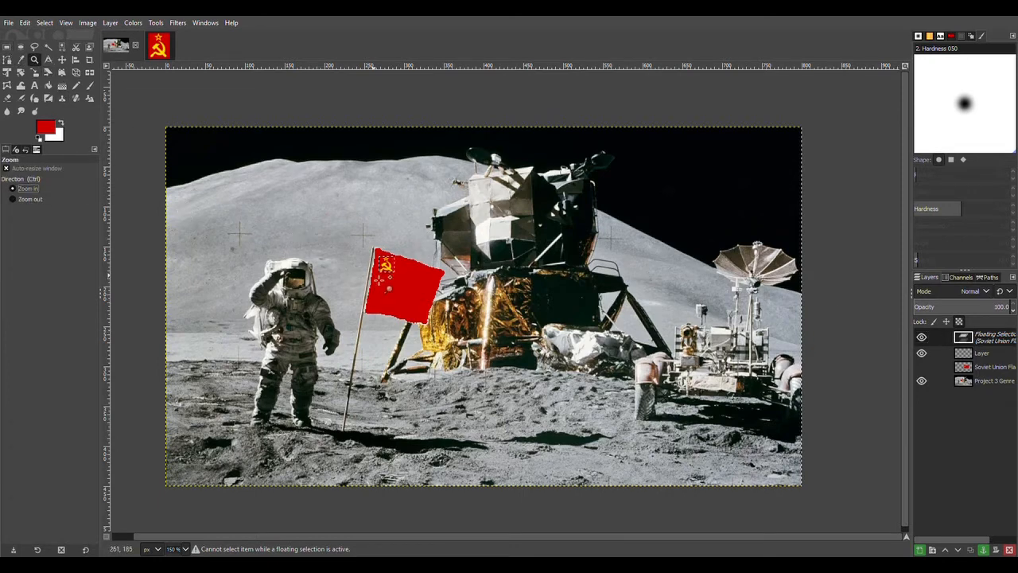
click(408, 289)
click(406, 285)
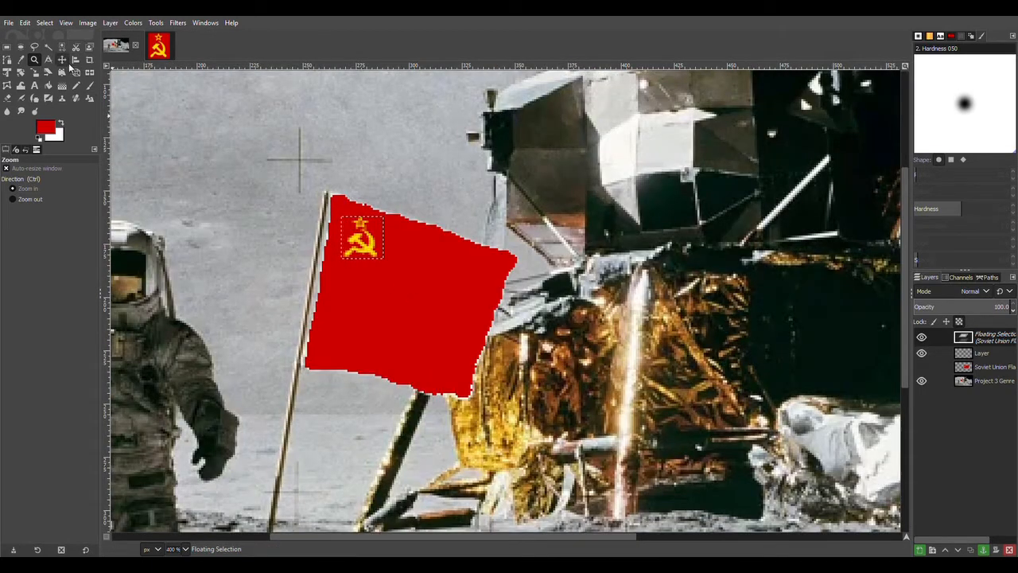
click(62, 59)
drag(381, 252, 380, 253)
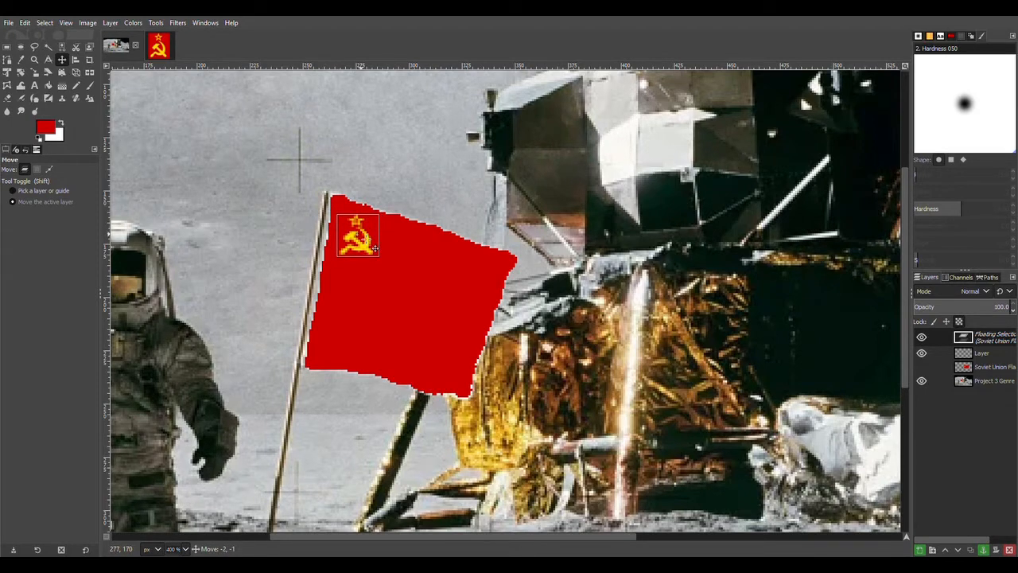
drag(374, 248, 375, 248)
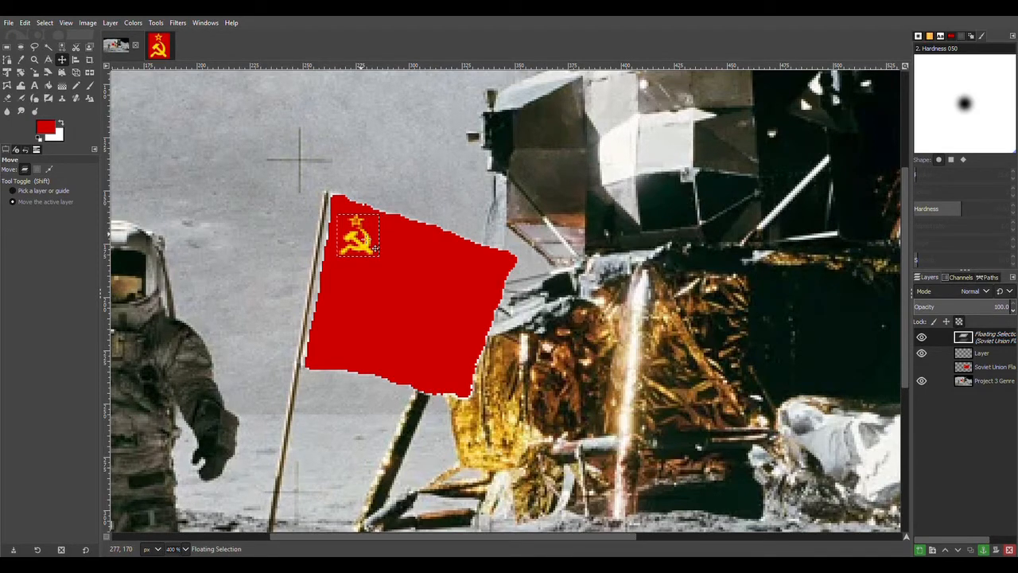
click(947, 382)
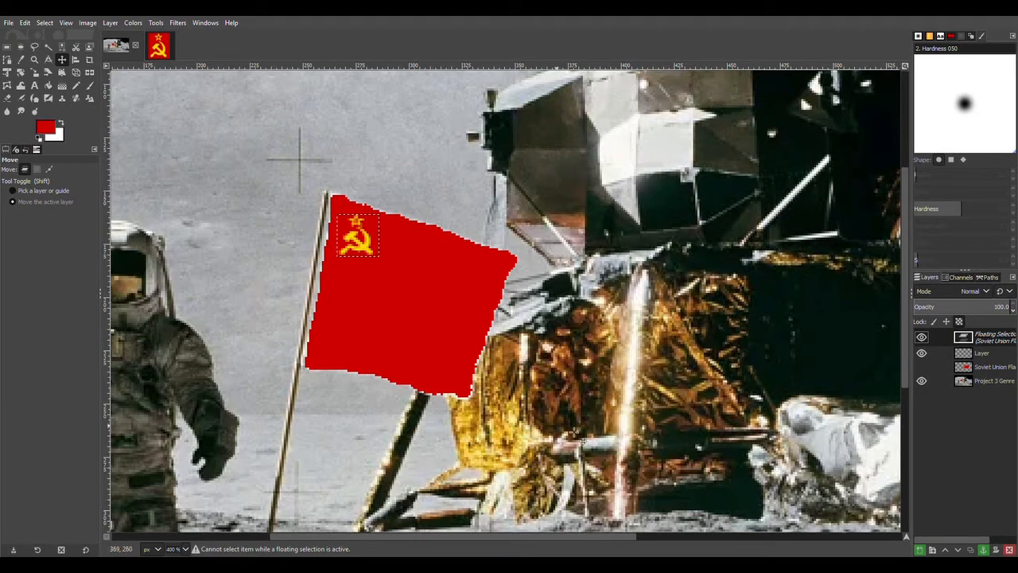
click(983, 550)
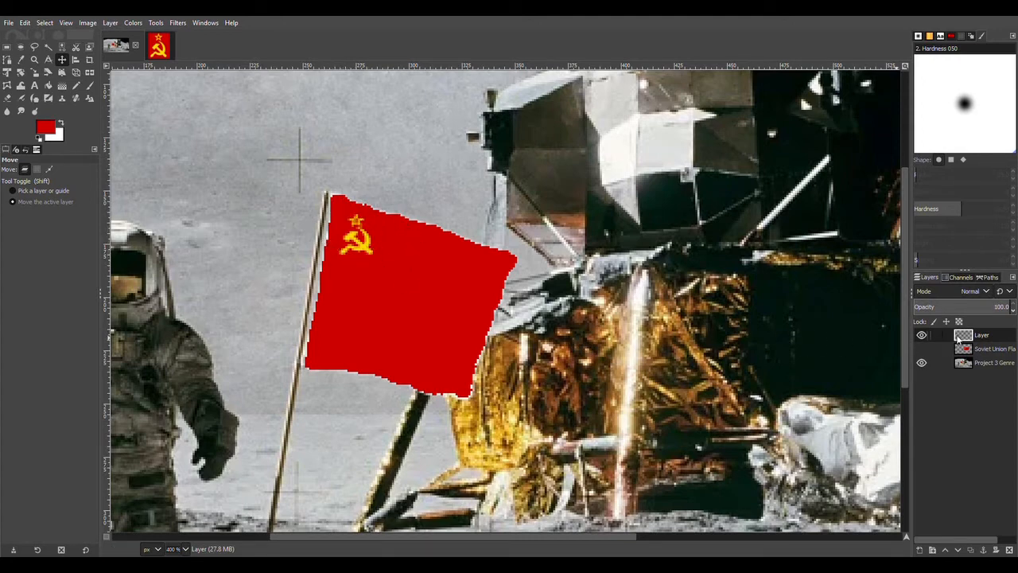
Select the moon-landing photo's layer and zoom out to 150% to examine the flag within the whole picture
click(956, 362)
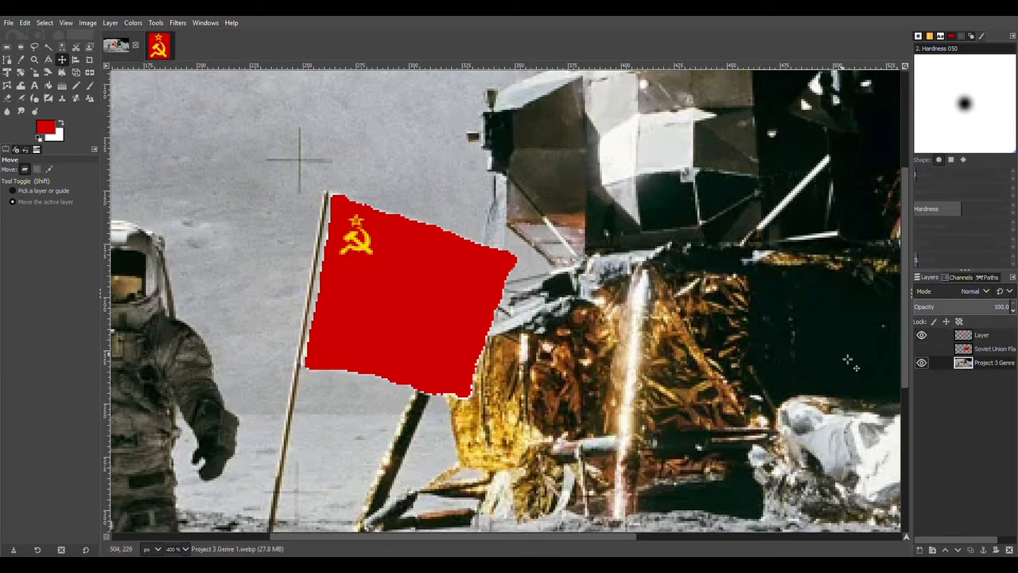
click(38, 60)
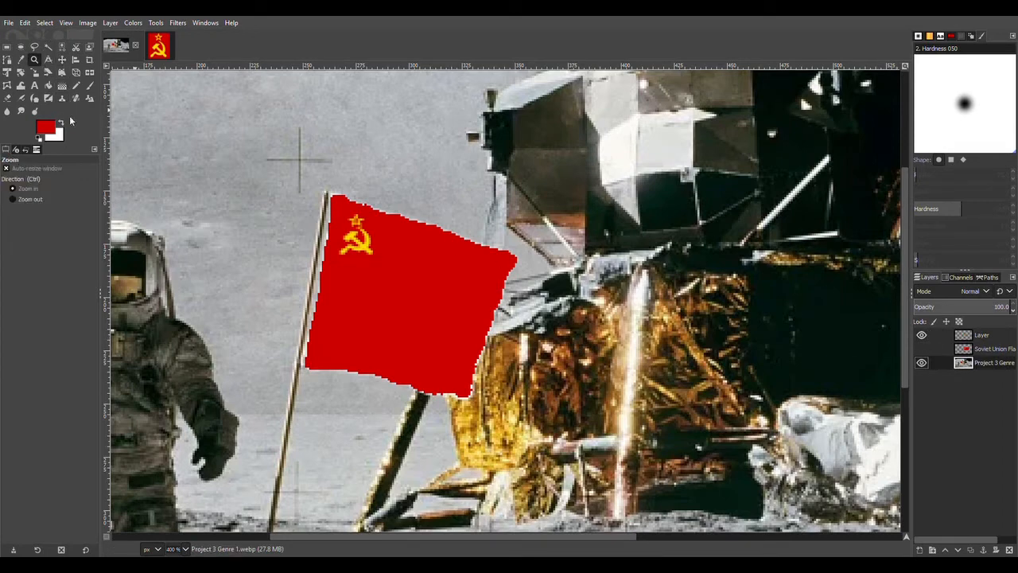
click(42, 197)
click(548, 261)
click(544, 261)
click(546, 260)
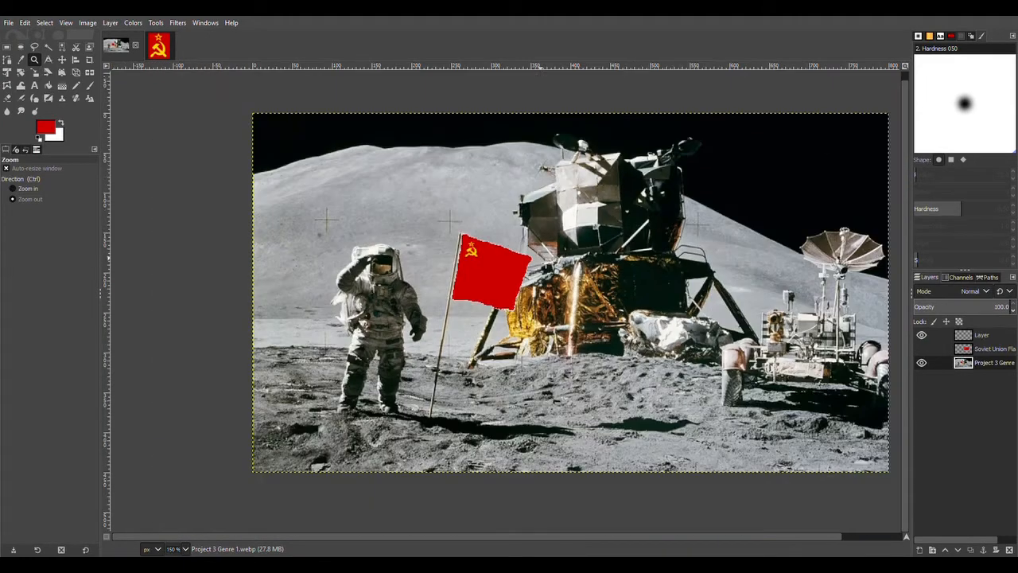
drag(444, 539, 463, 537)
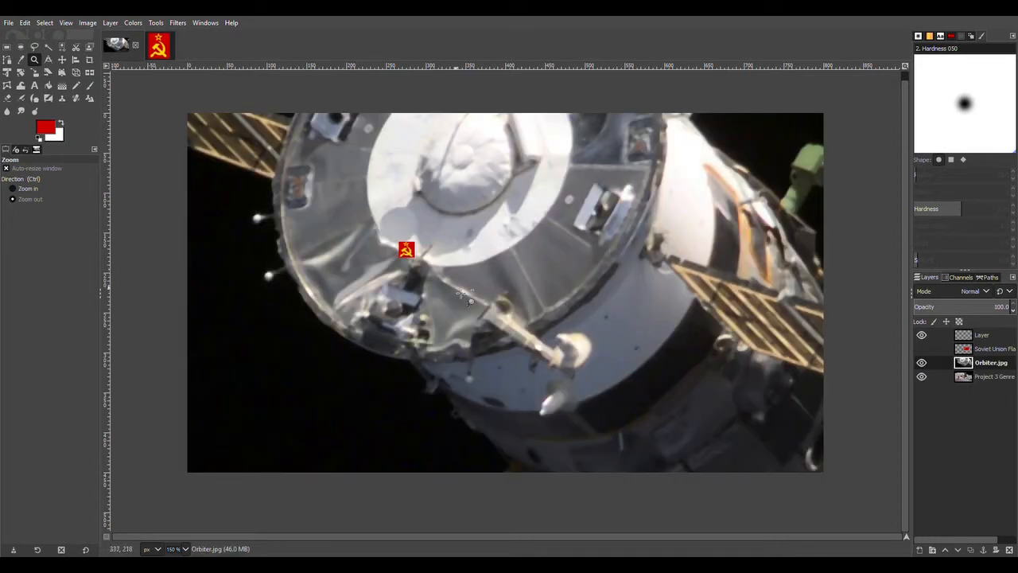
Scale the Orbiter.jpg layer down to about 93 × 73 px and position it in the black sky above the rover's dish antenna
click(48, 71)
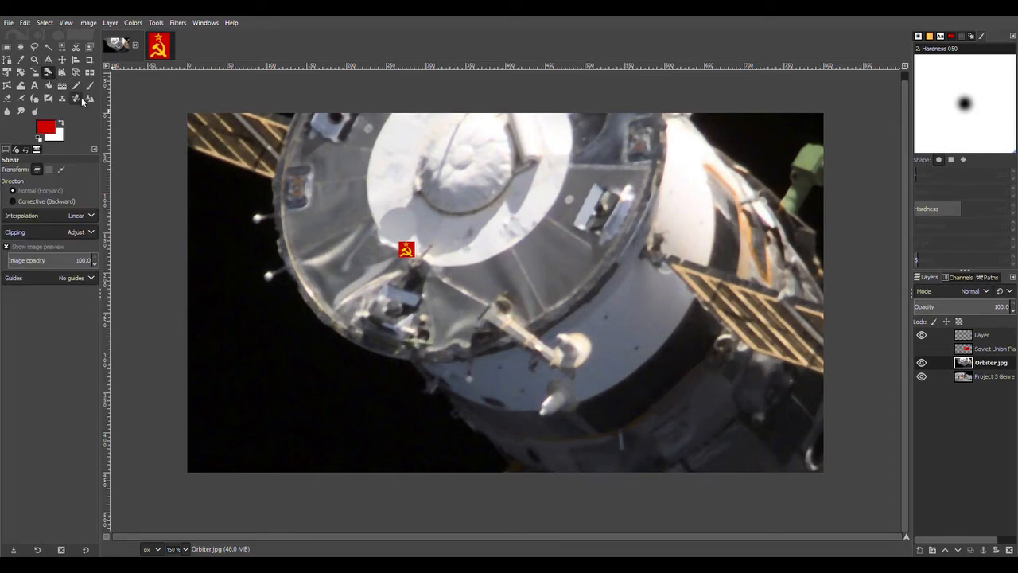
click(35, 74)
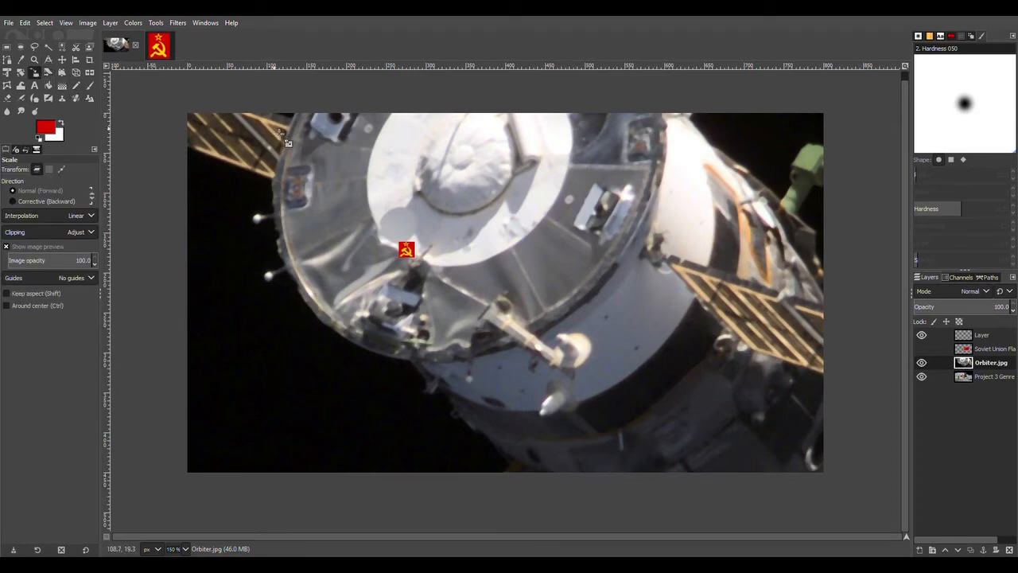
click(250, 126)
drag(379, 241, 786, 469)
drag(902, 532, 603, 351)
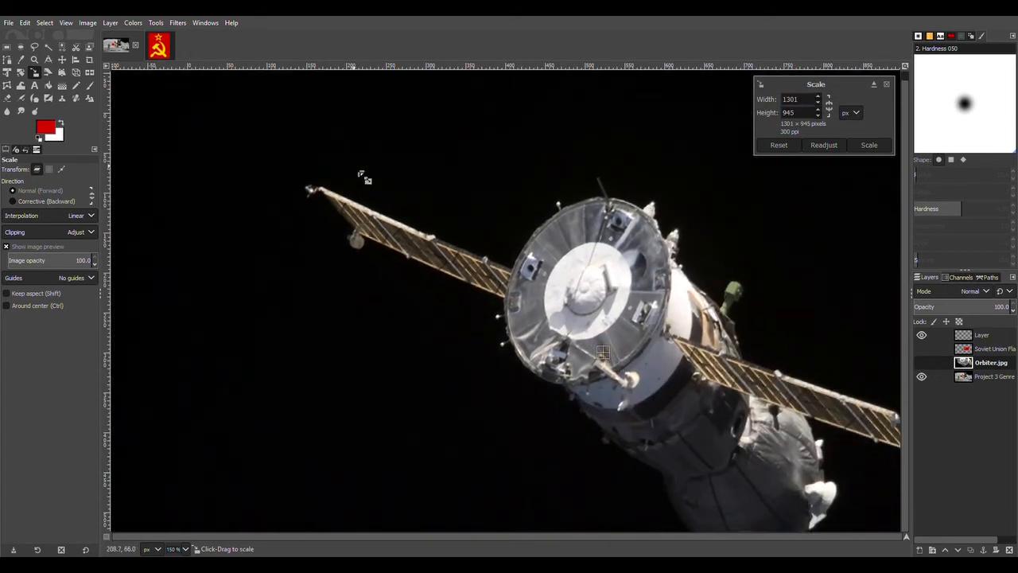
drag(370, 180, 524, 316)
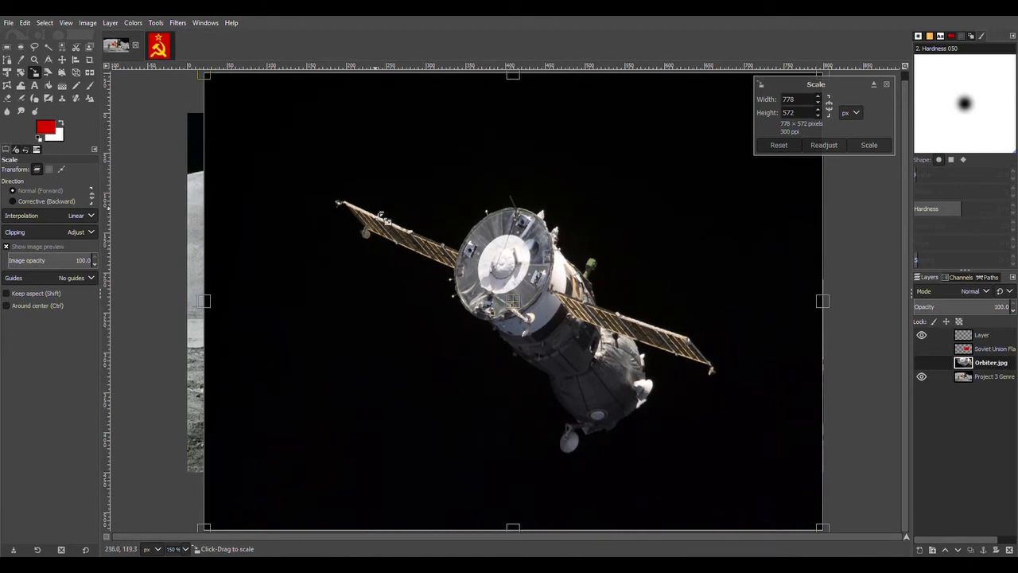
drag(358, 191, 819, 525)
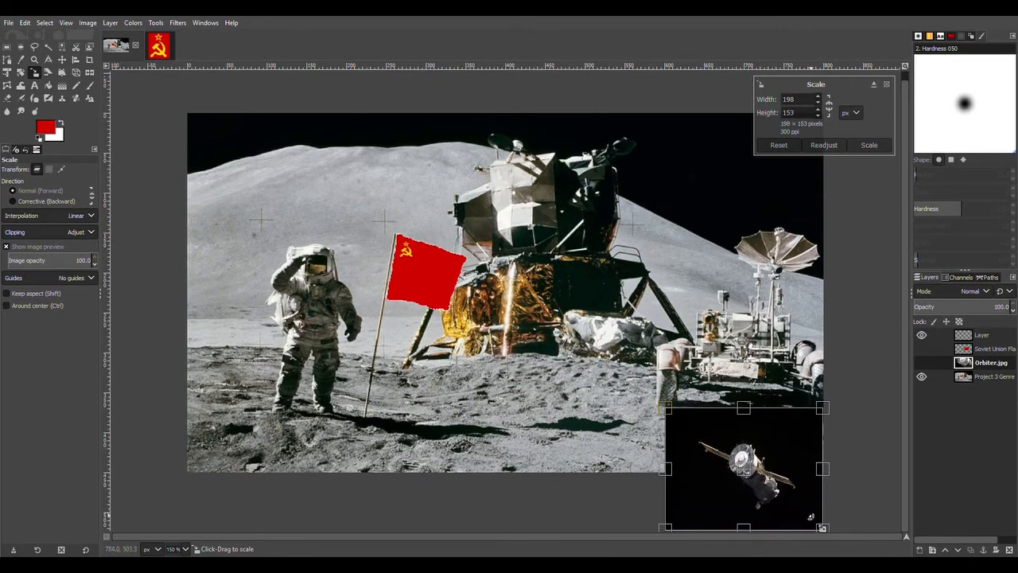
drag(703, 453, 749, 167)
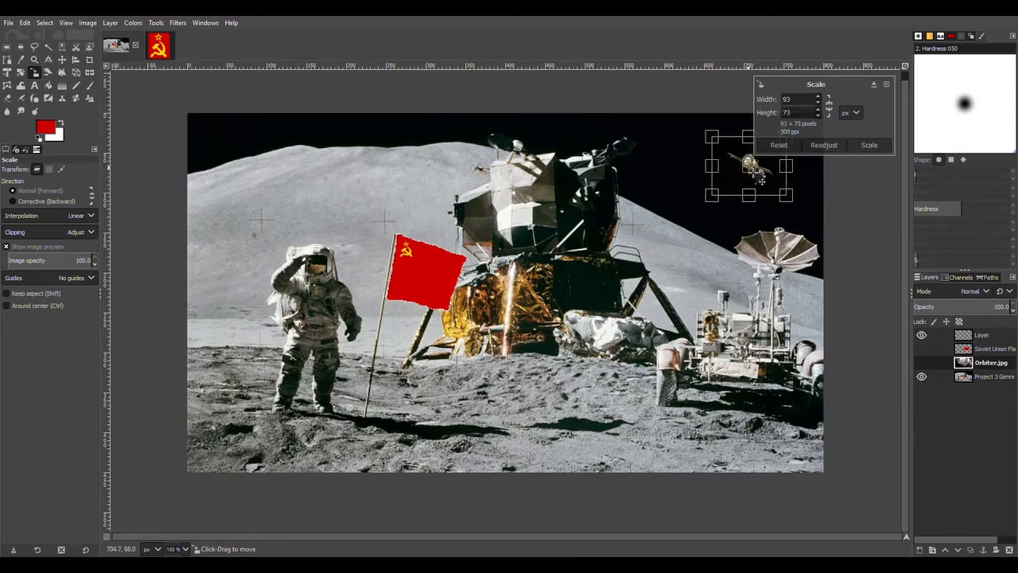
click(870, 147)
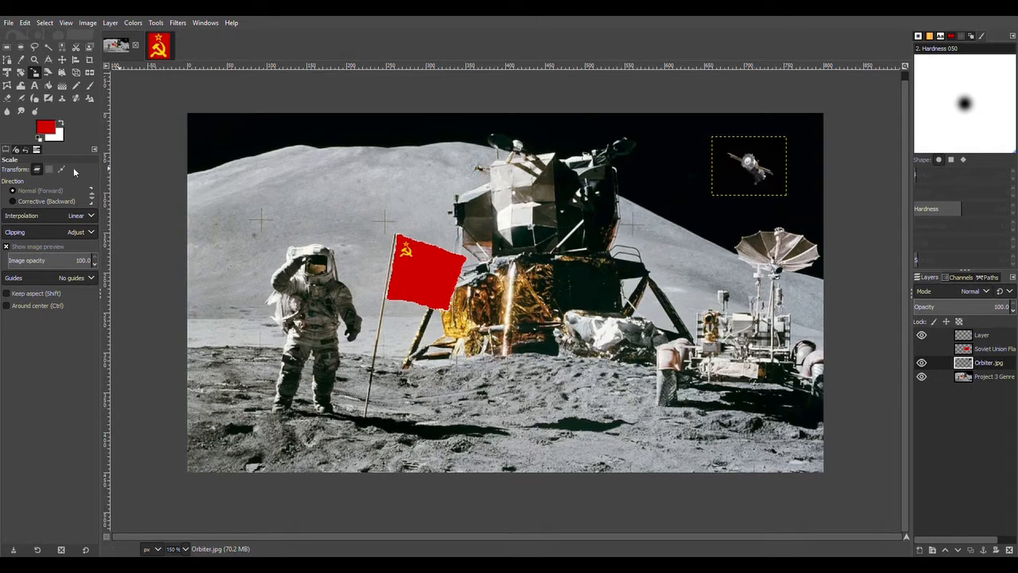
click(61, 63)
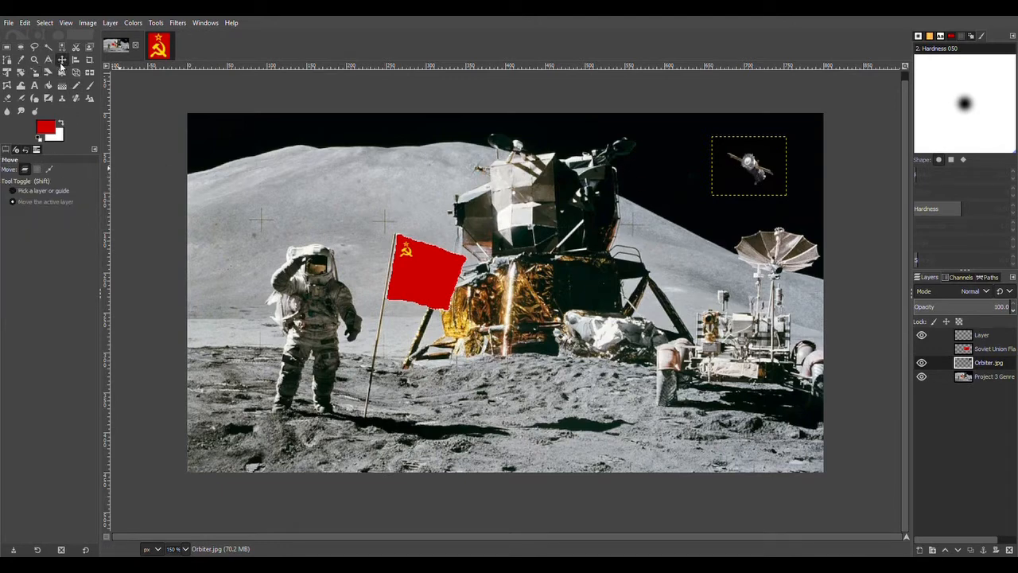
mouse_move(753, 178)
mouse_down()
mouse_move(758, 169)
mouse_move(768, 178)
mouse_up()
Try flipping the orbiter layer horizontally, and flip it back
click(90, 73)
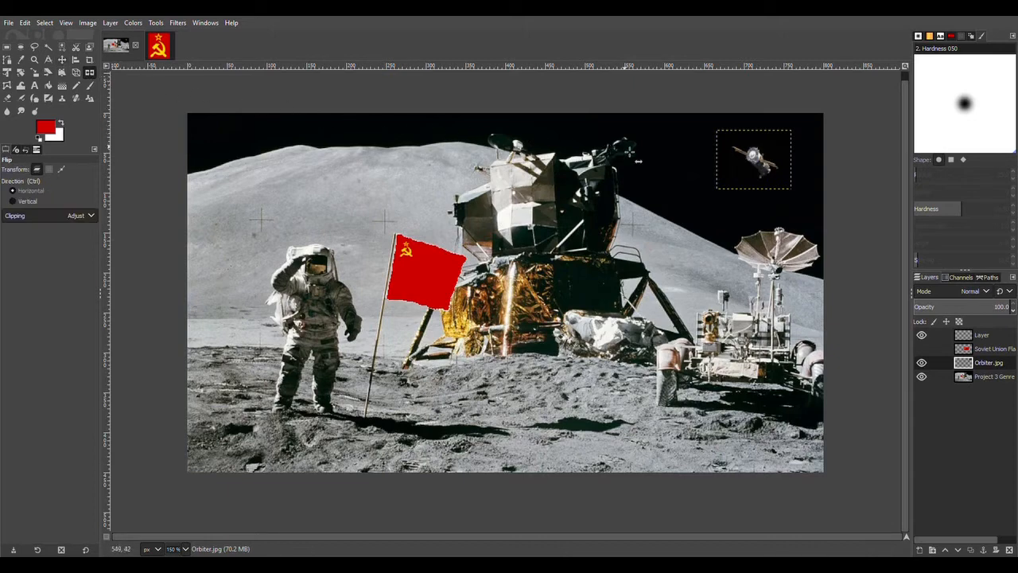
click(736, 166)
click(751, 172)
Blur the edge of the Orbiter.jpg layer around the spacecraft with the Blur / Sharpen tool at size 3
click(8, 111)
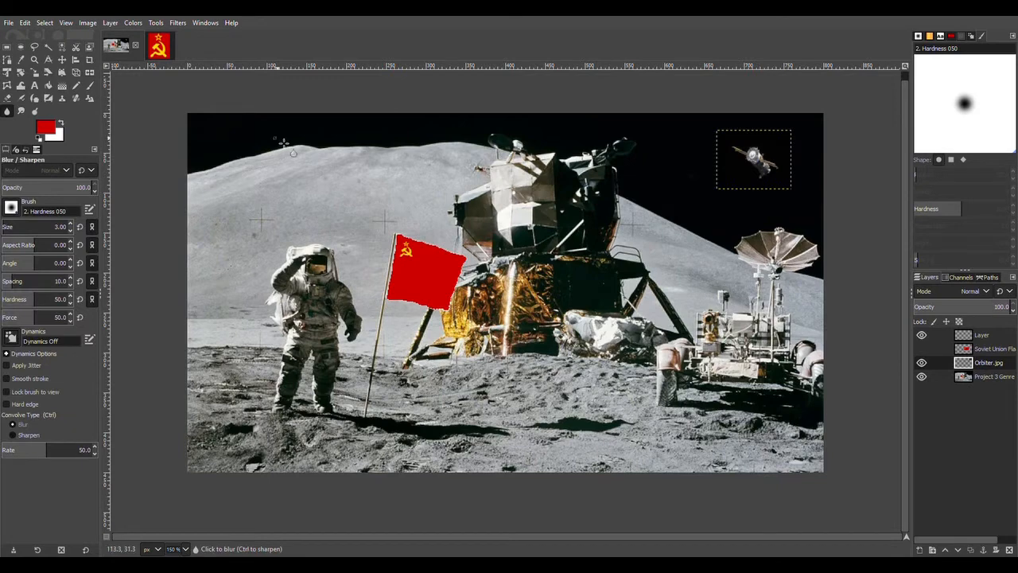
click(743, 172)
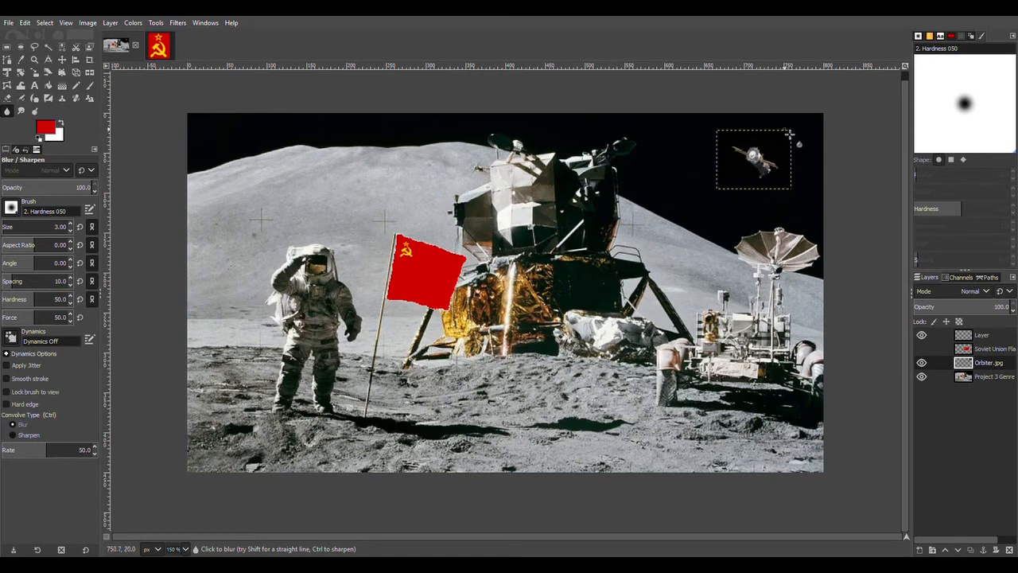
Select the moon-landing photo's layer and pick the sky's near-black as the foreground color
click(954, 381)
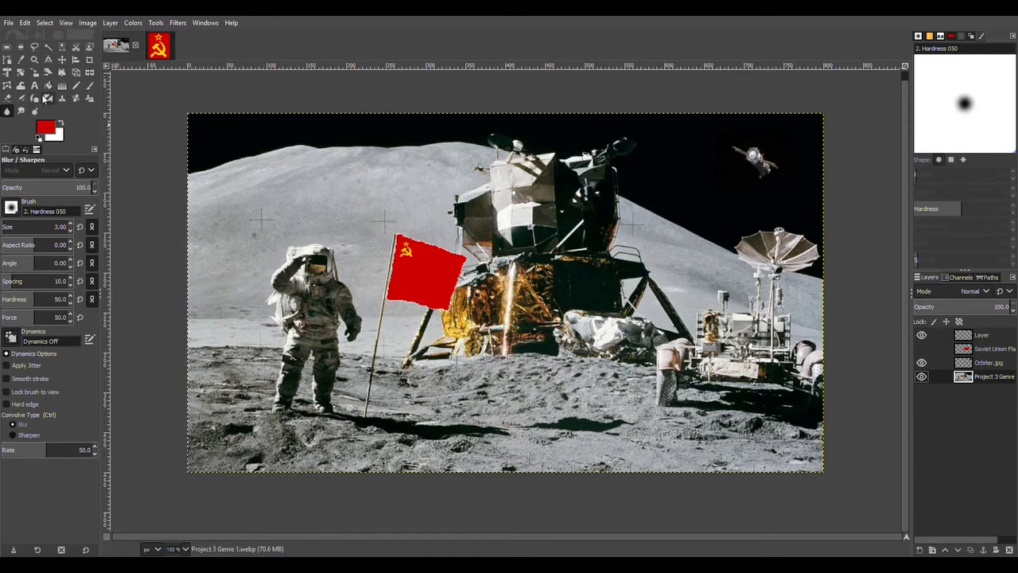
click(24, 60)
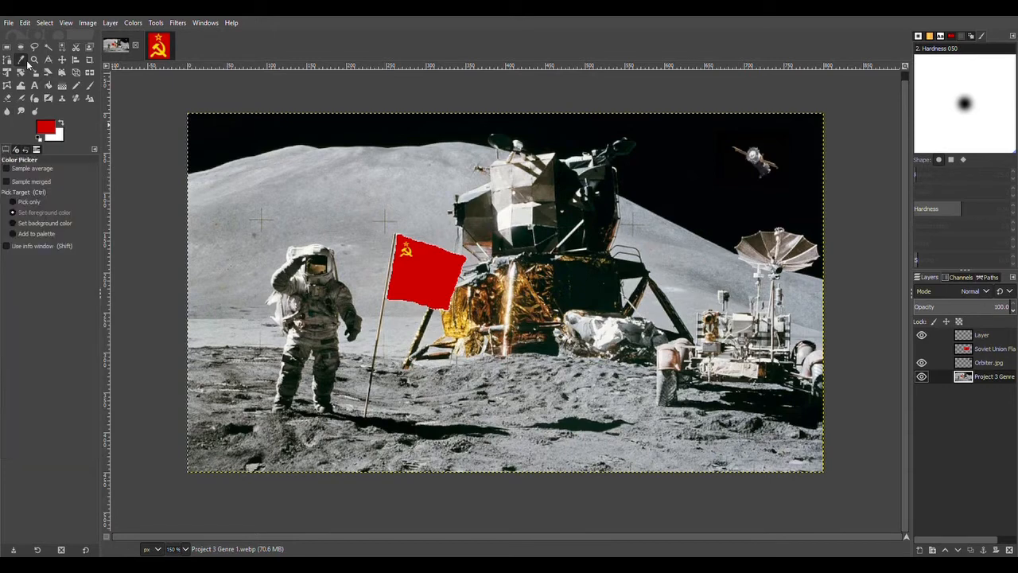
click(61, 123)
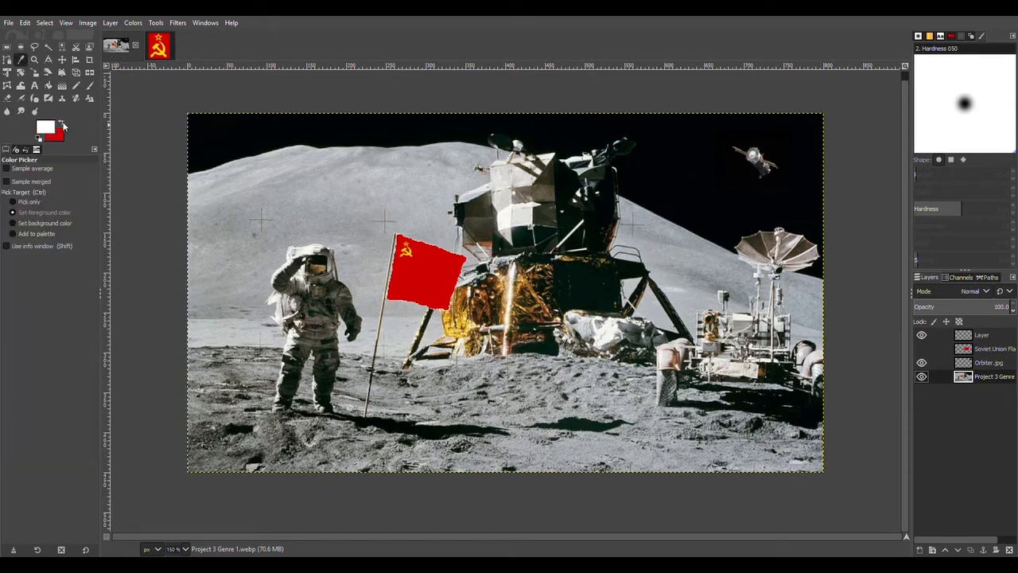
click(668, 167)
Paint over the orbiter rectangle's border with the Paintbrush at size 8, on the photo's layer and then on the layer named Layer
click(34, 59)
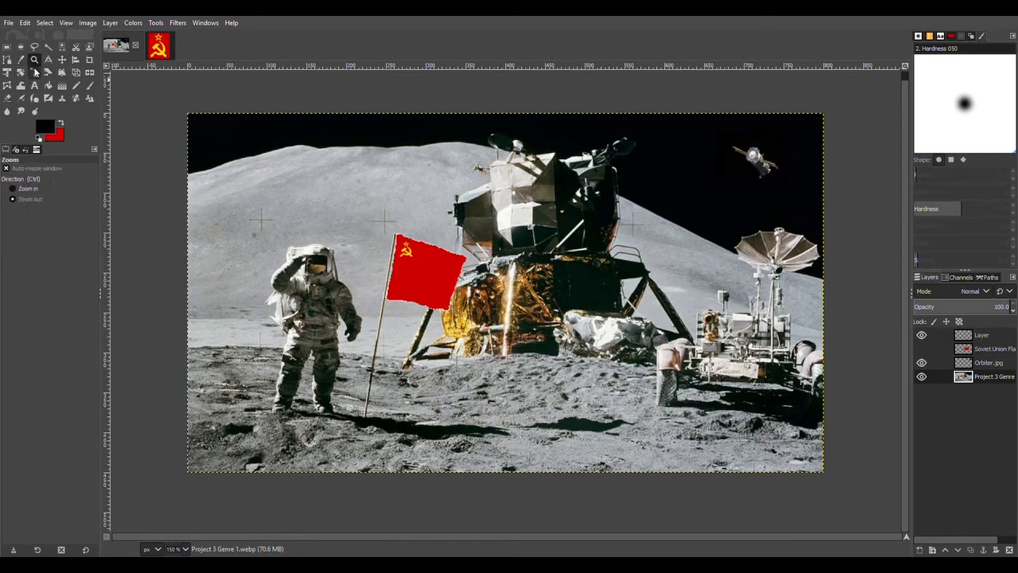
click(751, 171)
click(754, 167)
click(754, 167)
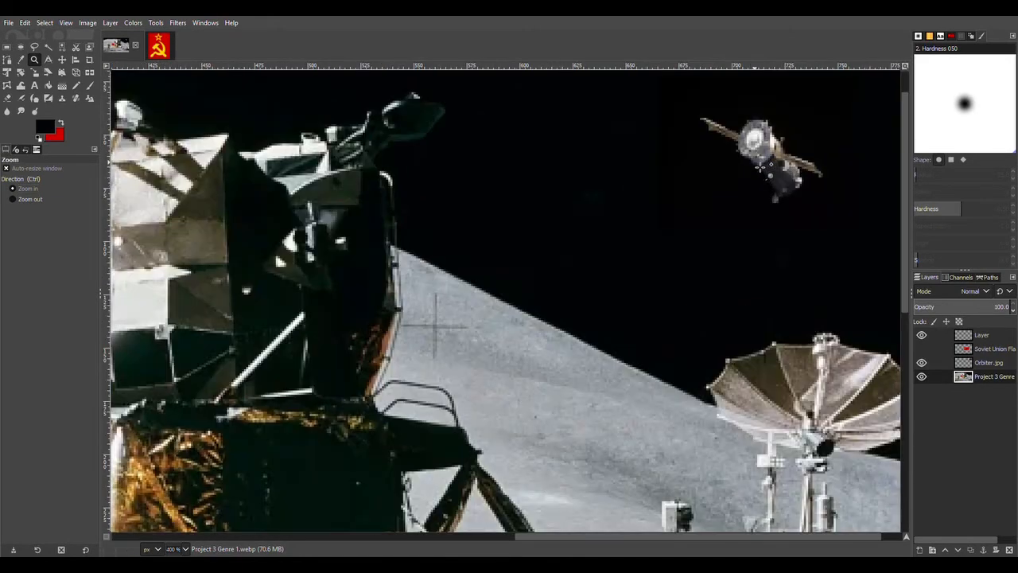
drag(568, 537, 591, 536)
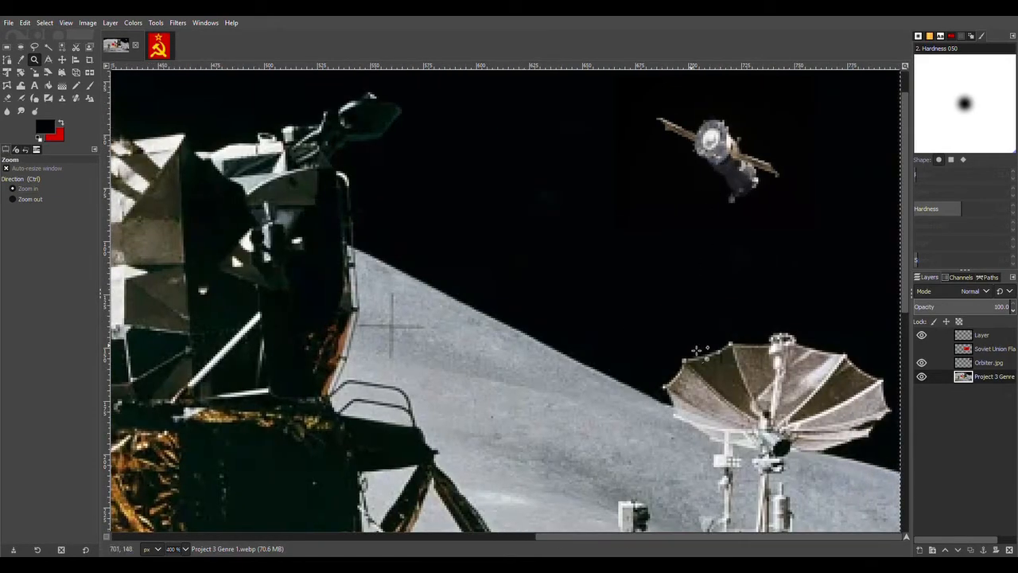
scroll(698, 350, up, 1)
click(729, 279)
scroll(728, 279, up, 2)
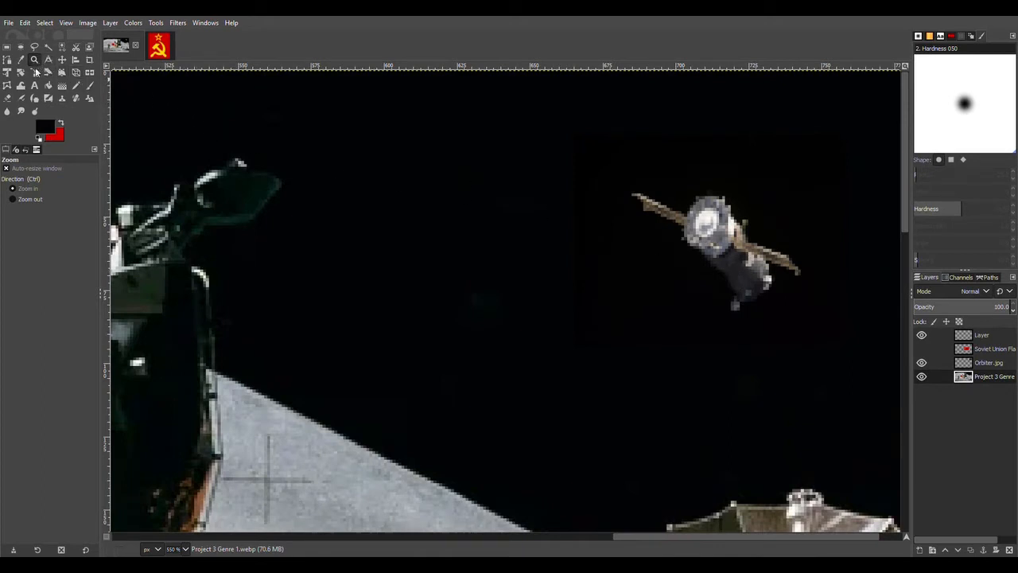
click(88, 87)
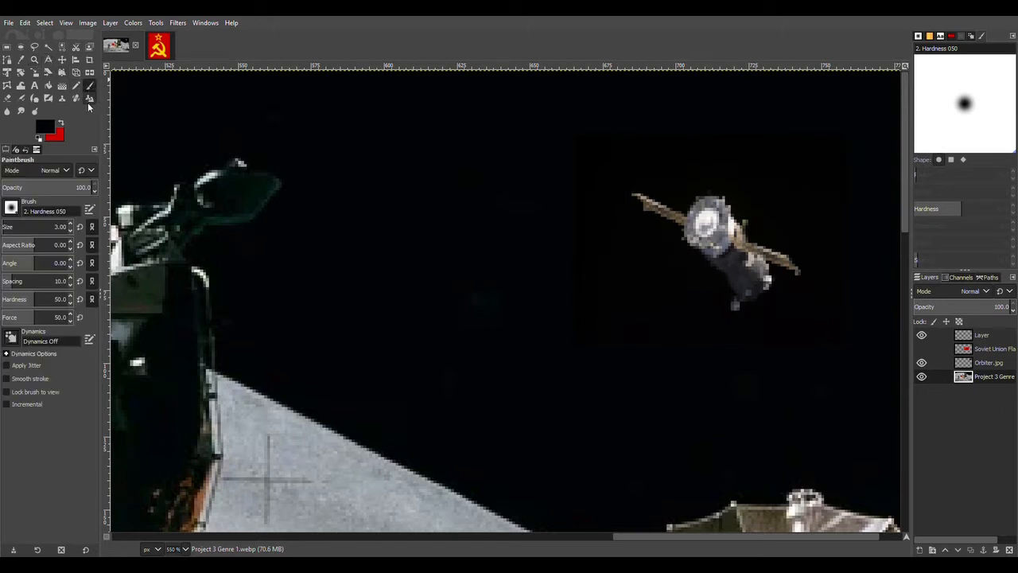
click(70, 225)
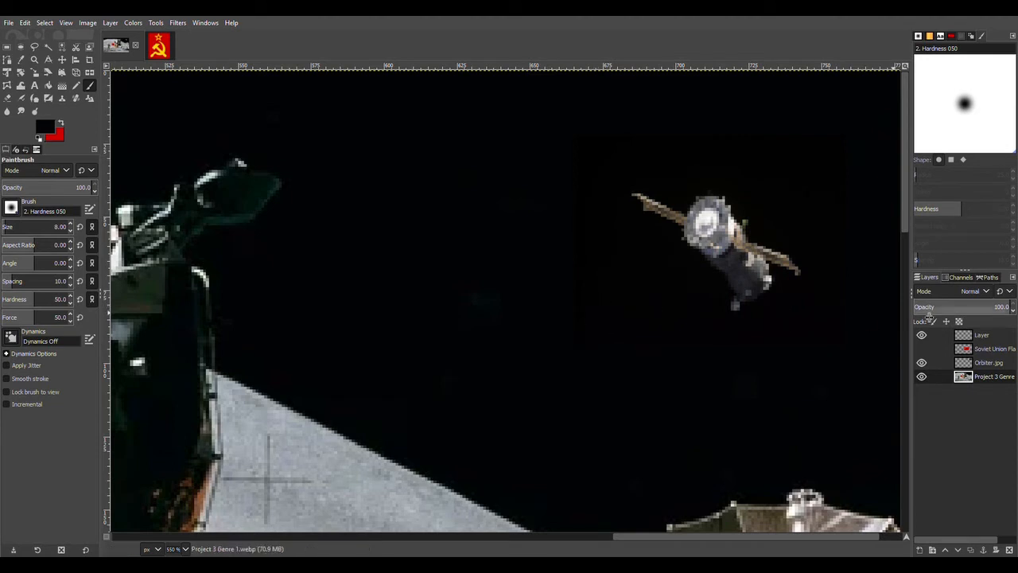
click(947, 337)
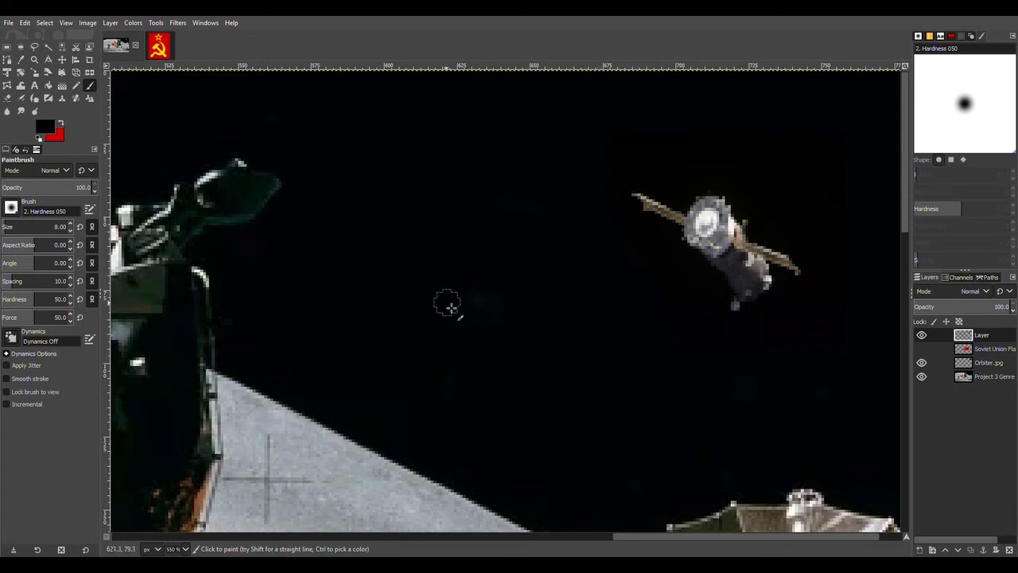
Smudge the dark area around the orbiter at size 8 with the layer named Layer active, viewing it at 800%
click(35, 60)
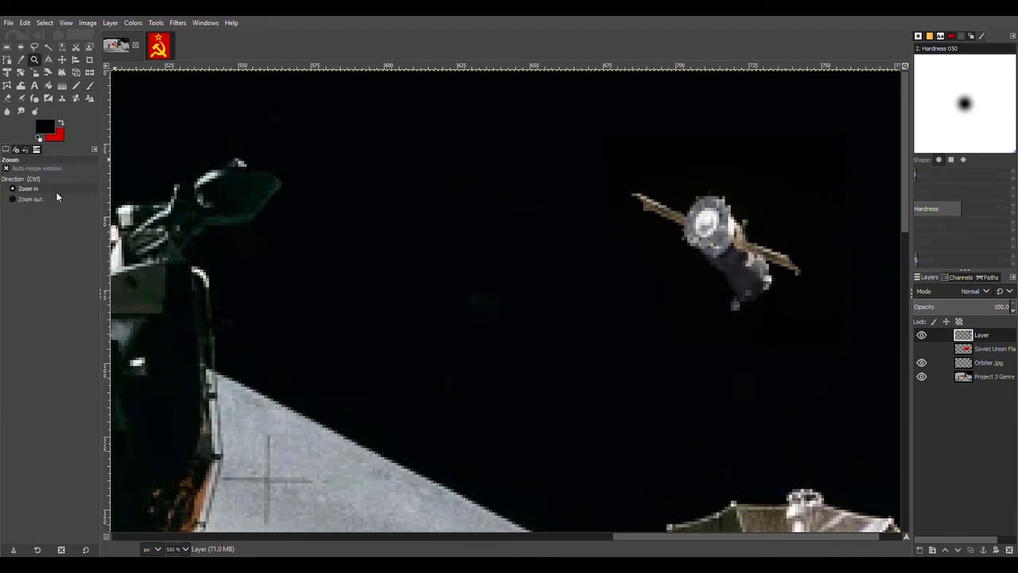
click(705, 219)
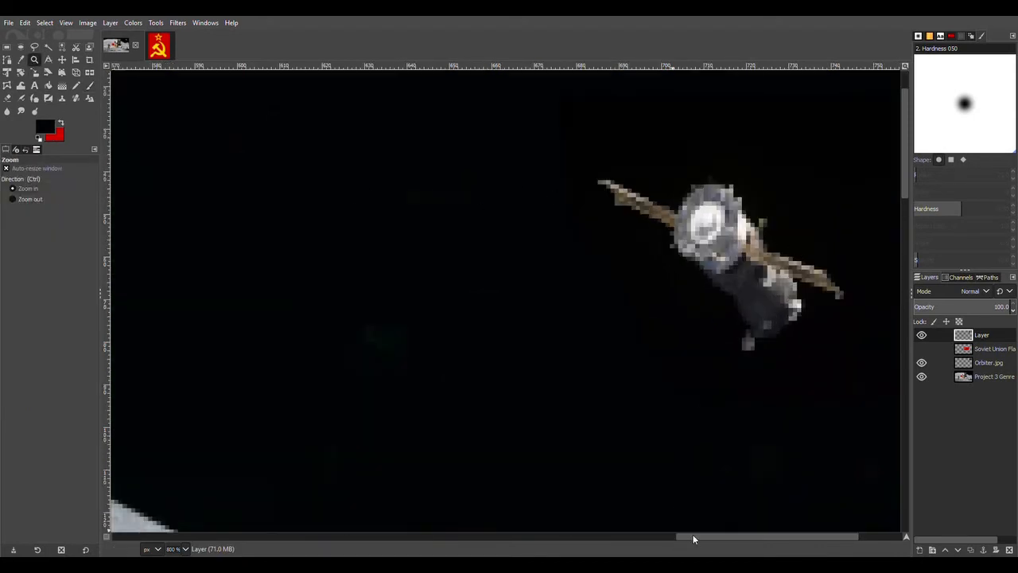
drag(692, 537, 736, 537)
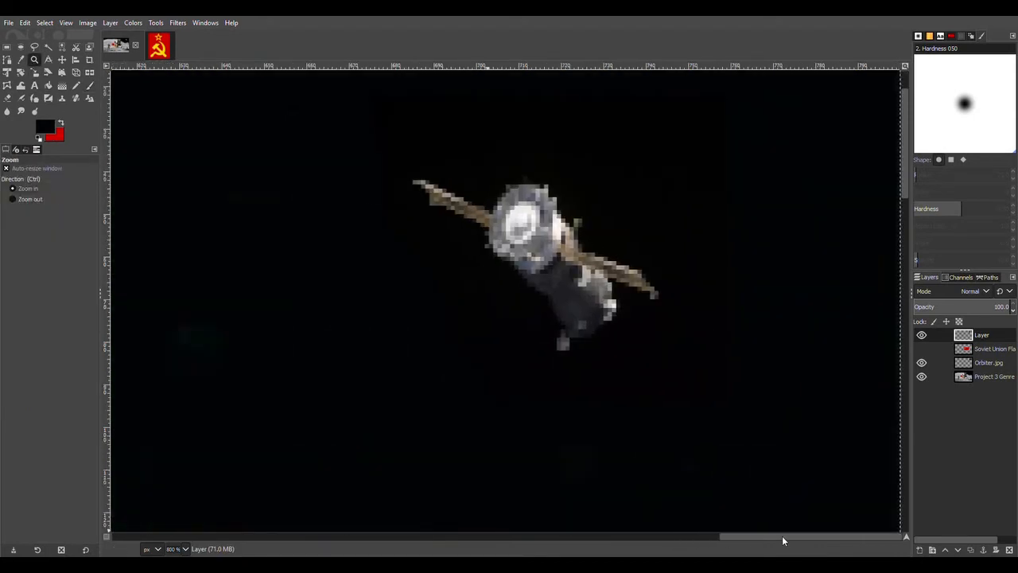
click(21, 111)
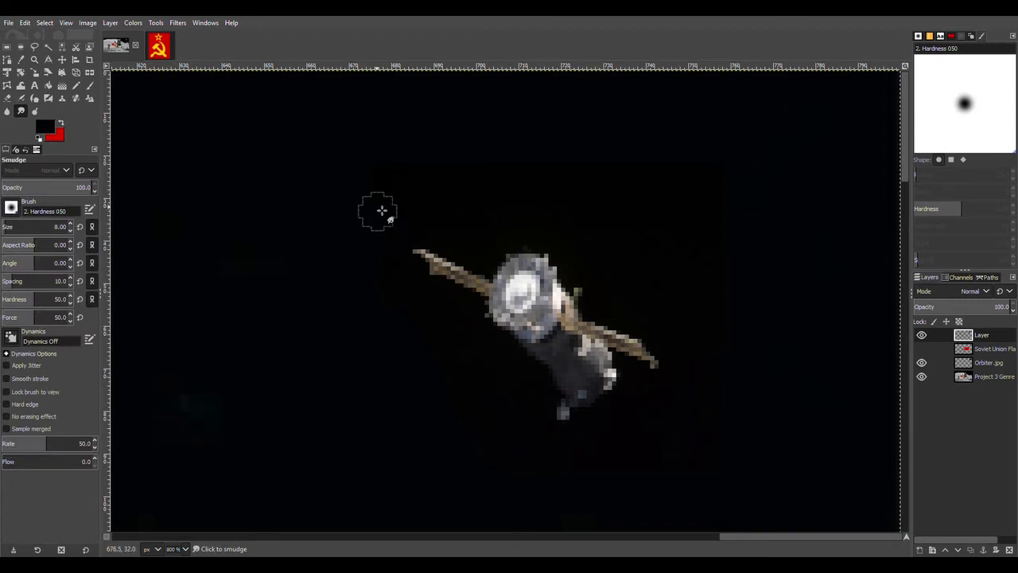
Cover the border around the orbiter with sky-black Pencil and Airbrush strokes, raising the Pencil size to 10
click(76, 86)
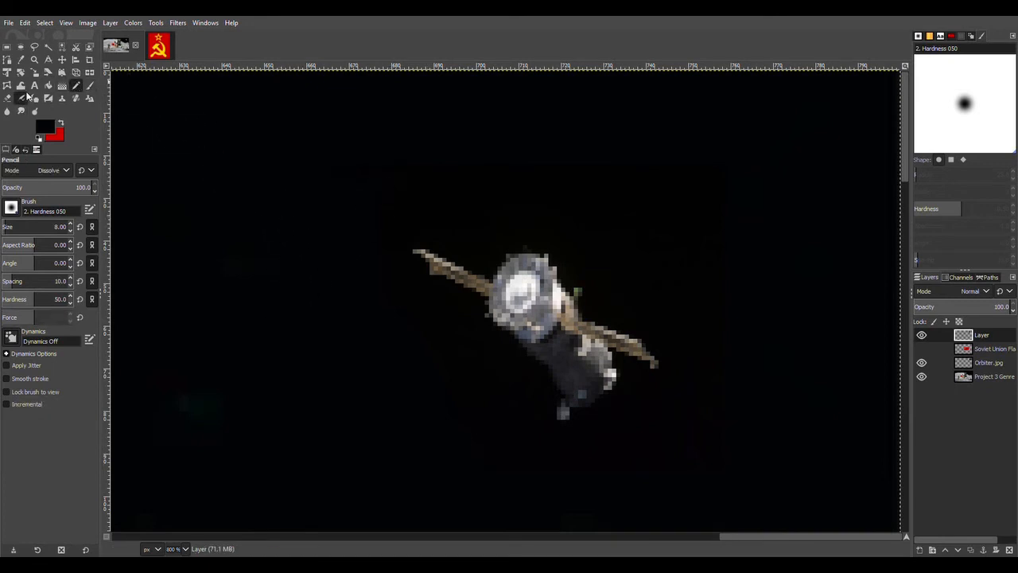
click(22, 97)
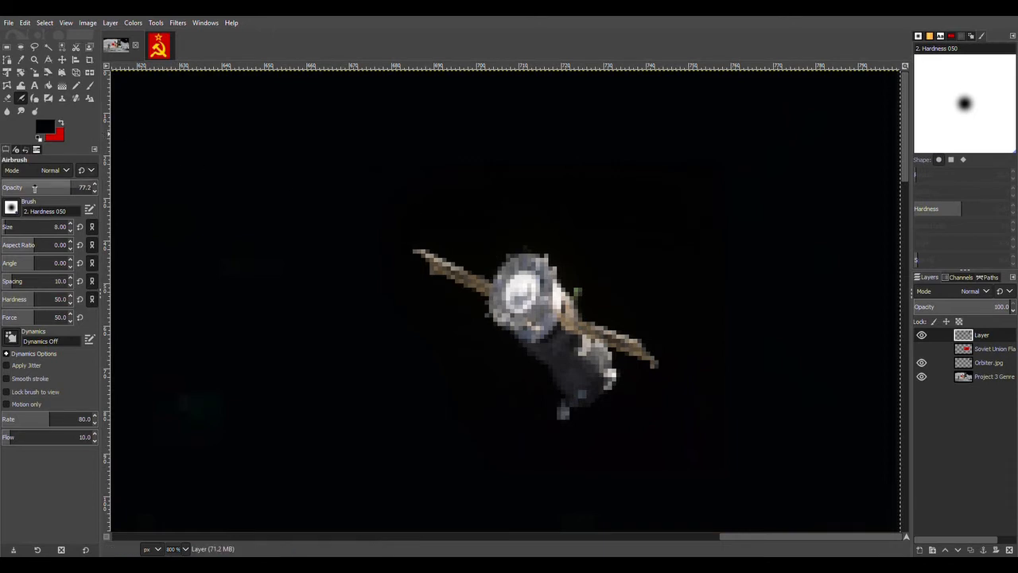
click(76, 86)
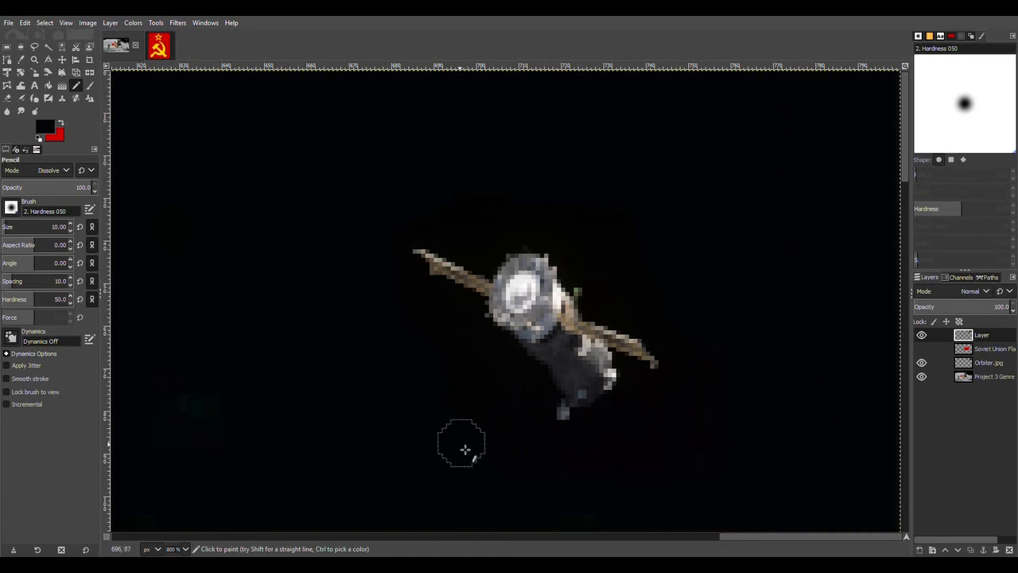
scroll(358, 395, down, 3)
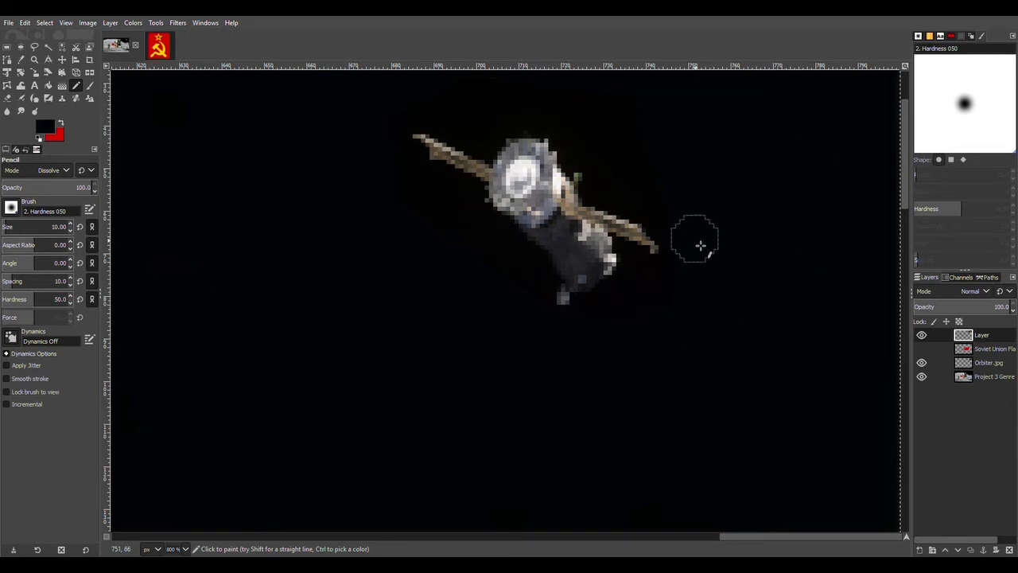
Paint out the remaining uneven sky around the orbiter with the size 10 Pencil, on the photo's layer and the layer named Layer
click(952, 352)
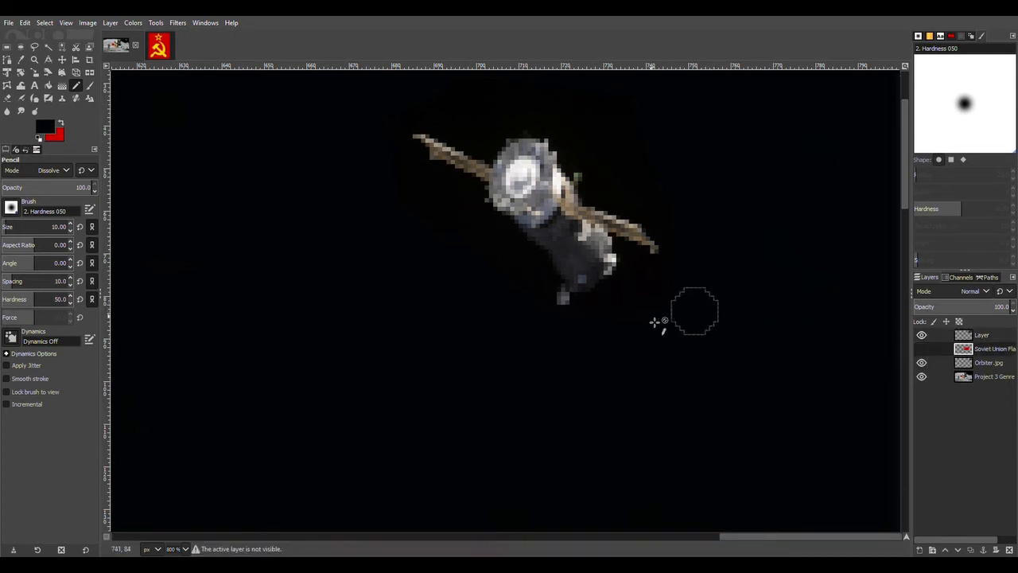
click(950, 380)
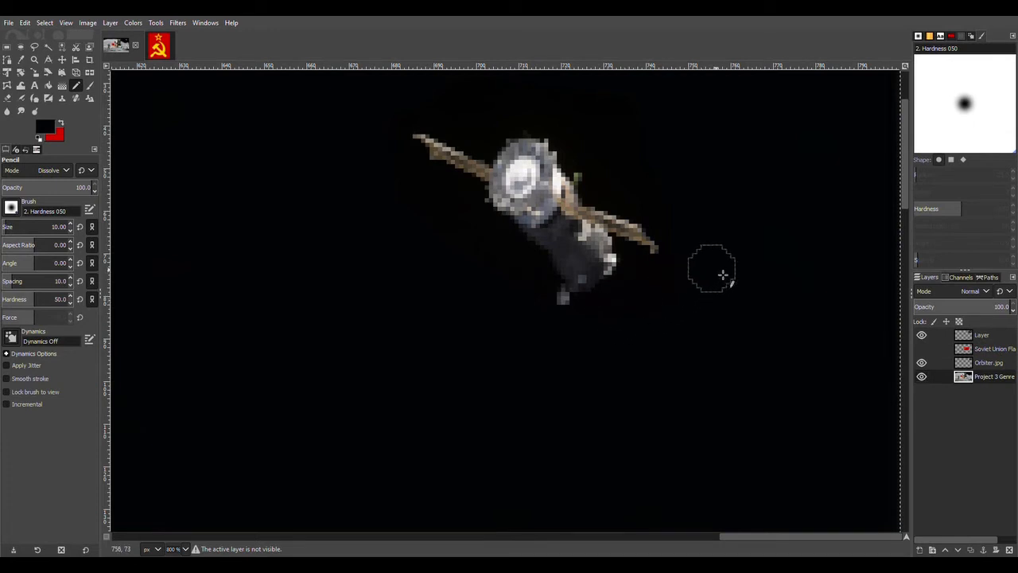
scroll(672, 291, up, 3)
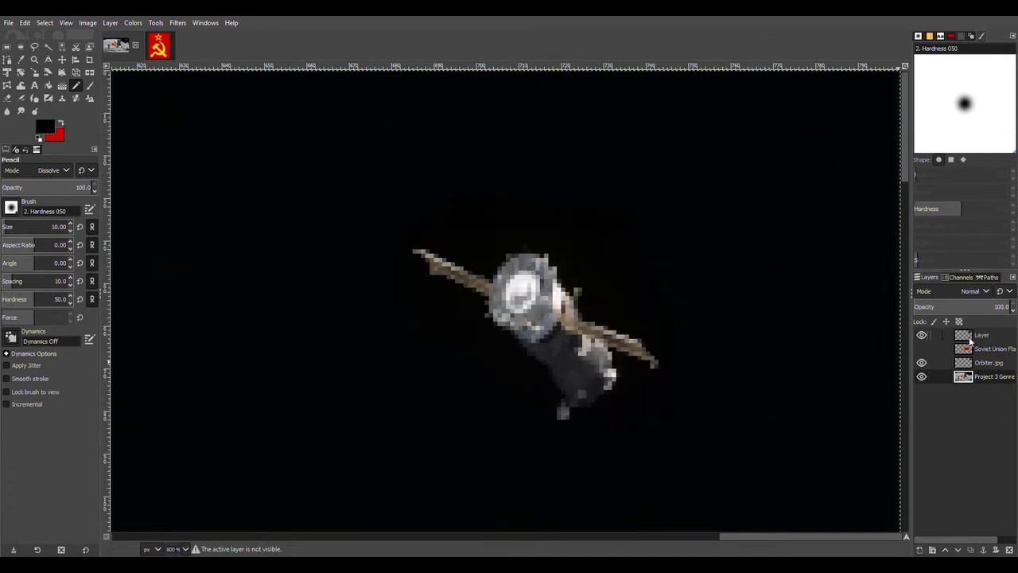
click(944, 335)
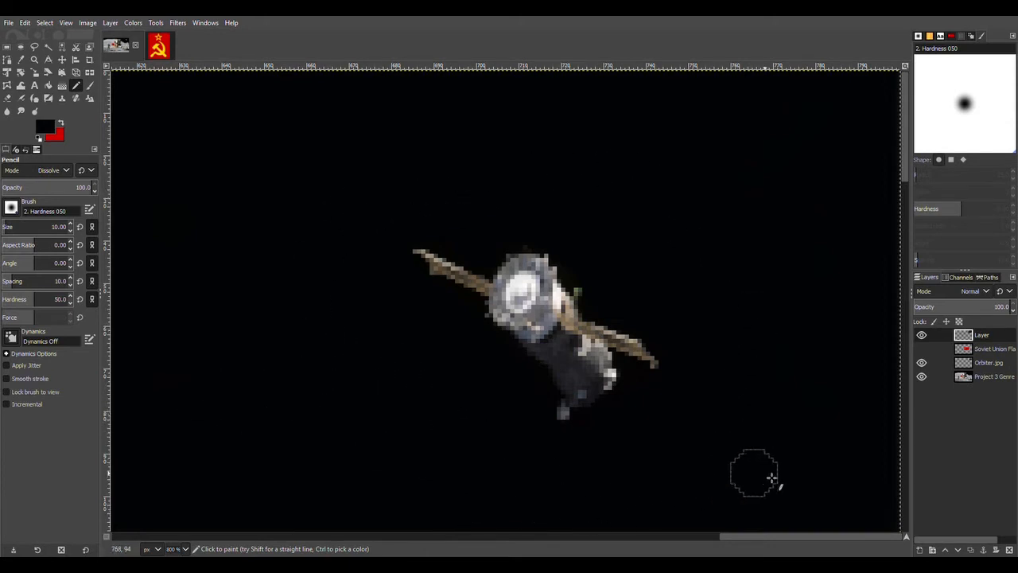
Zoom out to 150% and examine how the orbiter blends into the sky of the whole picture
click(35, 61)
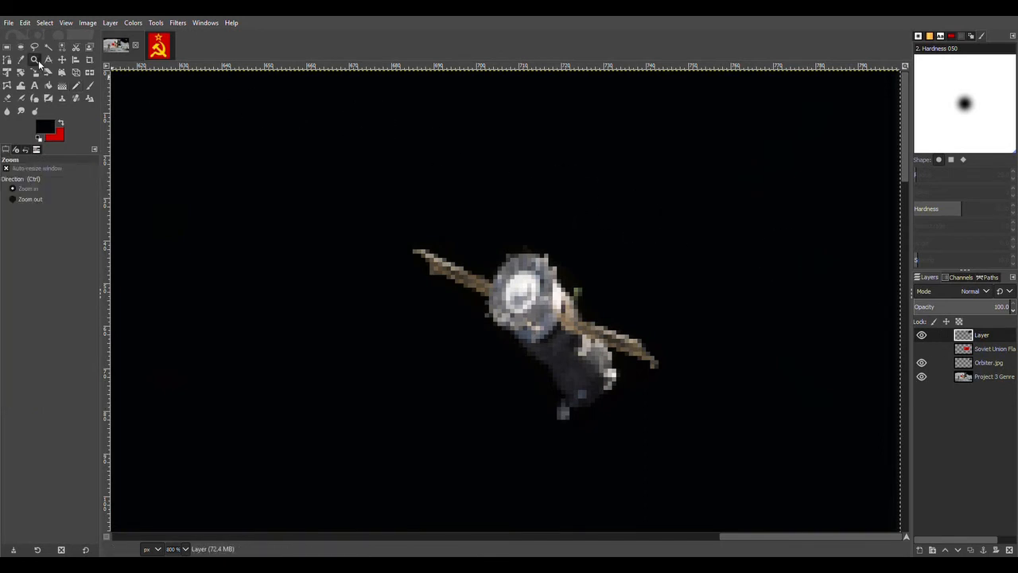
click(18, 198)
click(365, 303)
click(367, 302)
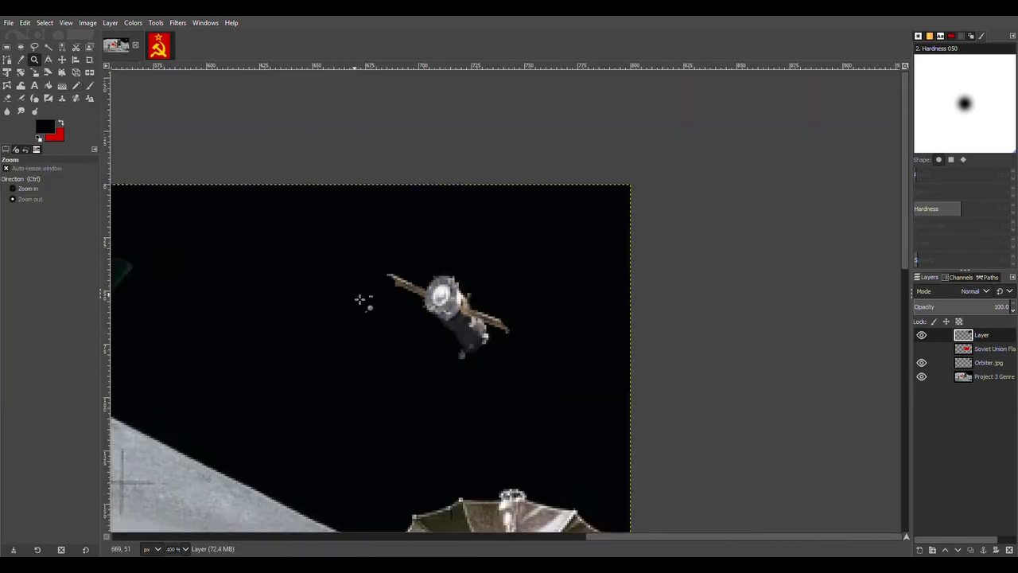
click(361, 299)
click(359, 300)
click(427, 423)
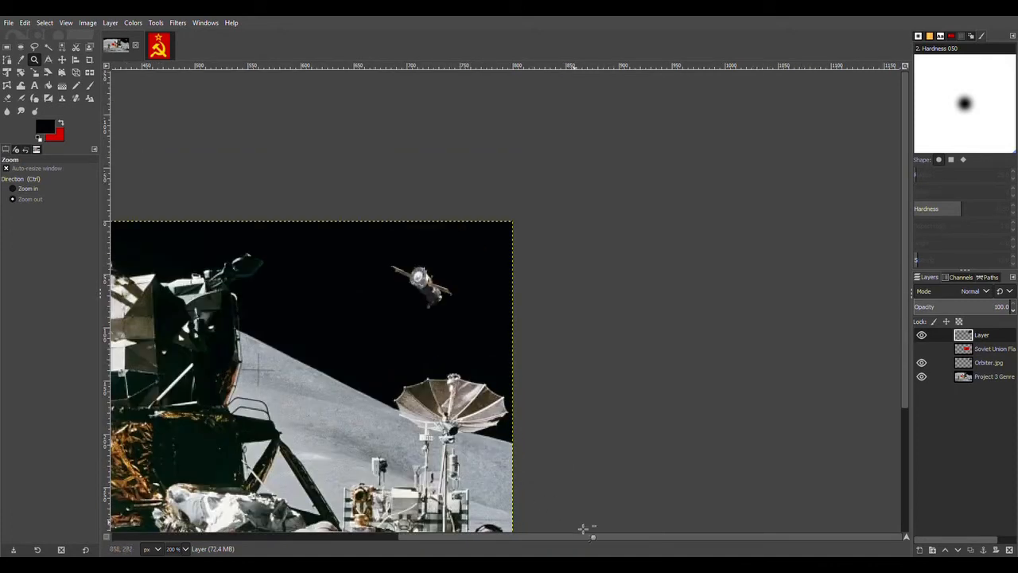
drag(606, 537, 449, 536)
click(416, 450)
scroll(419, 450, down, 3)
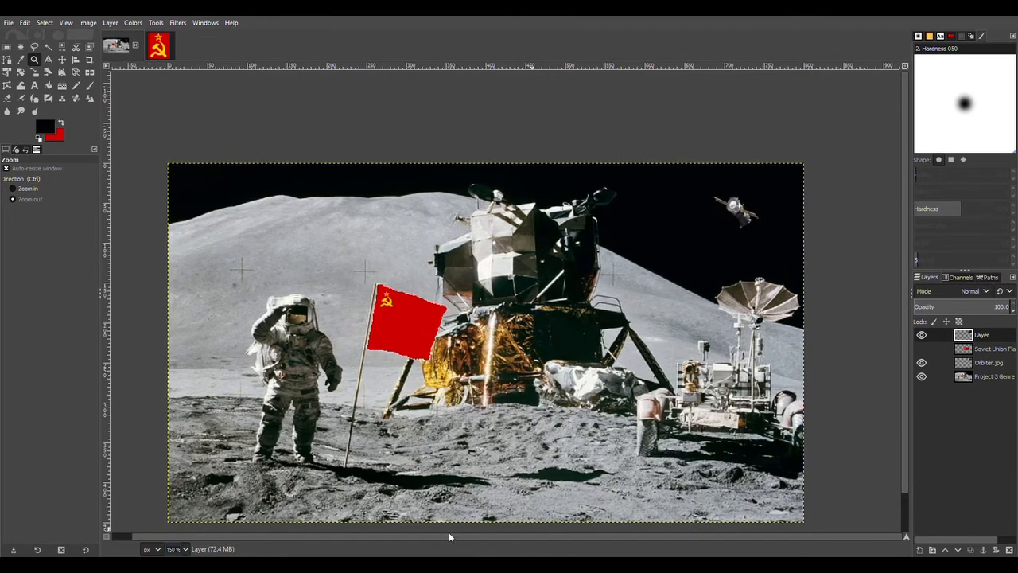
scroll(409, 445, down, 1)
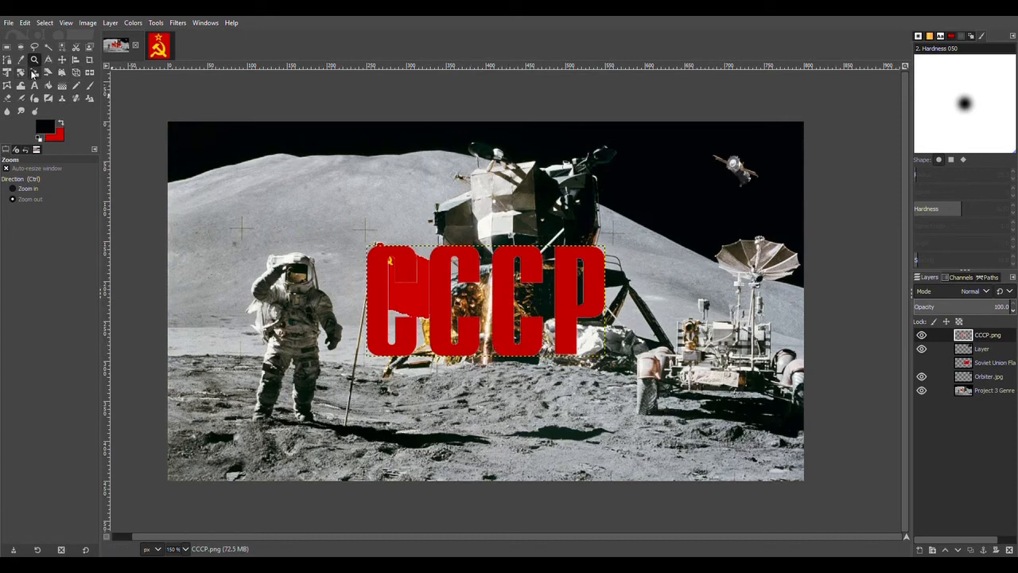
Scale the CCCP.png layer down to 25 × 14 px and position it on the lander's bright front panel
click(33, 72)
click(469, 344)
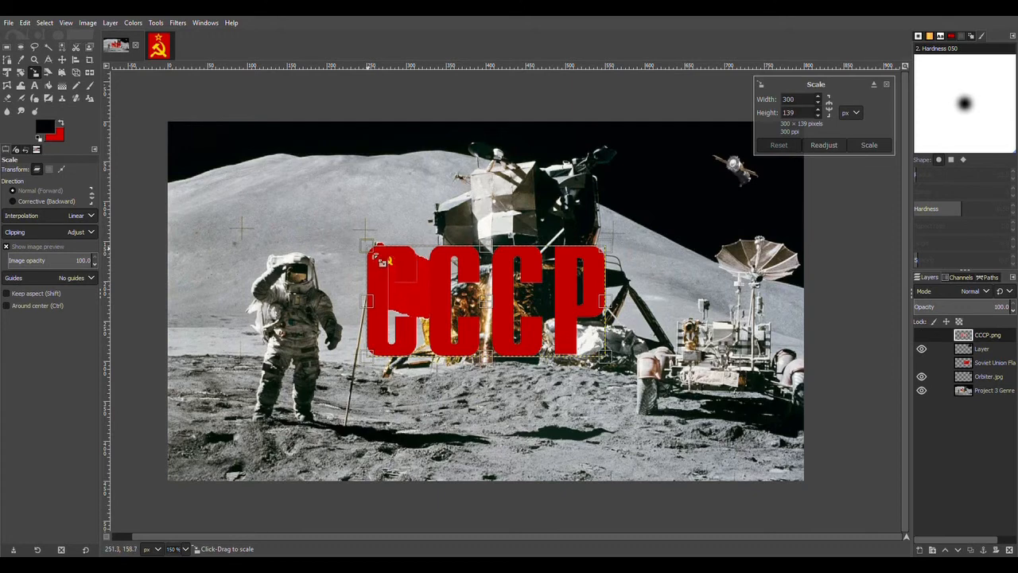
drag(379, 258, 494, 226)
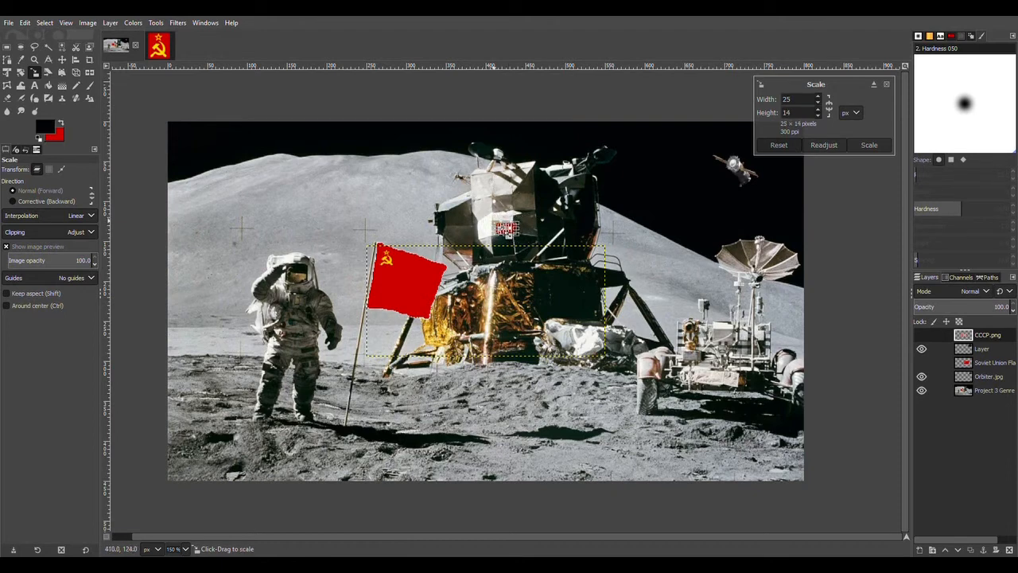
Reposition the CCCP.png lettering so that it fits inside the lander's white front panel
click(35, 59)
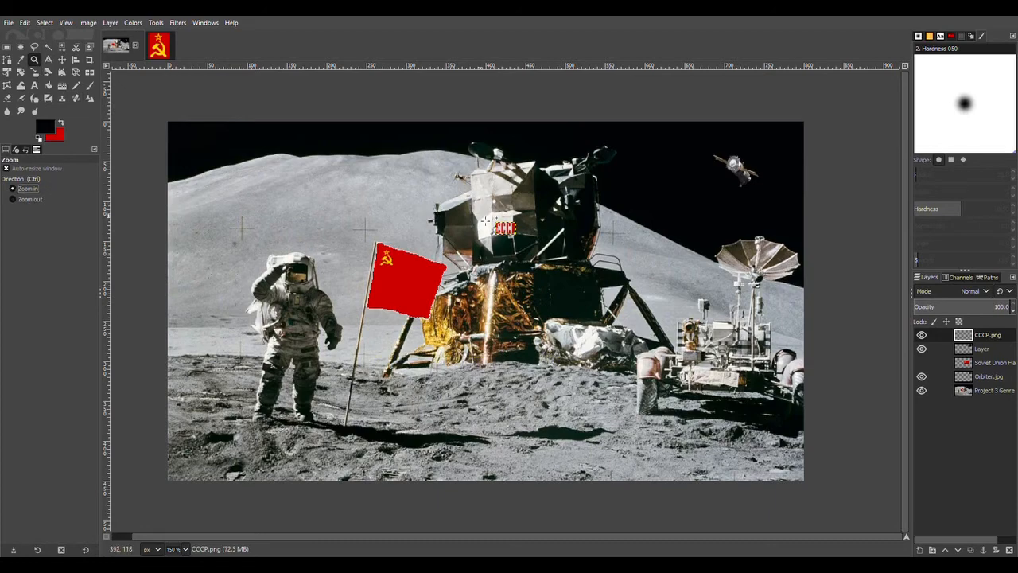
click(513, 230)
click(513, 232)
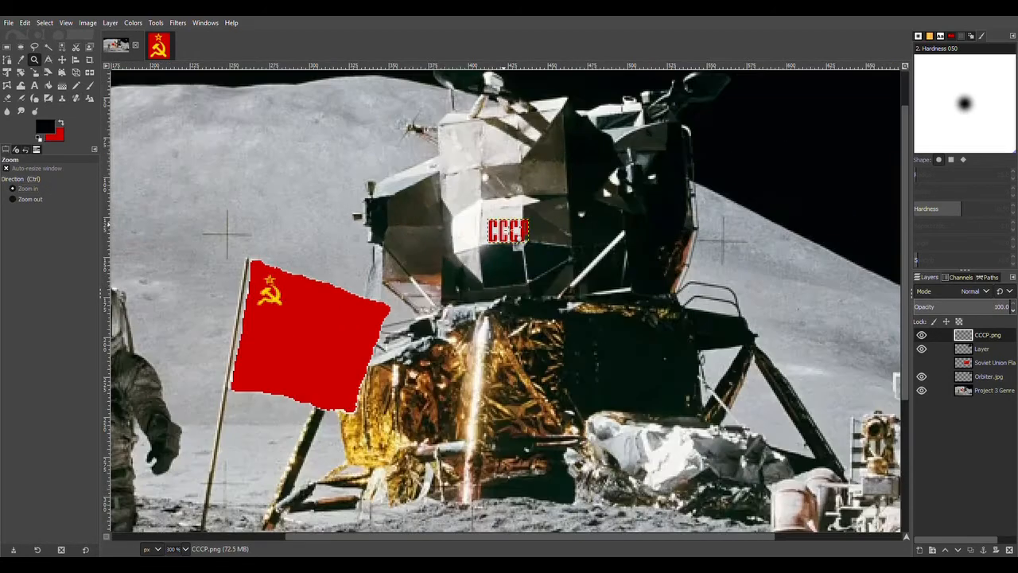
click(514, 232)
click(514, 234)
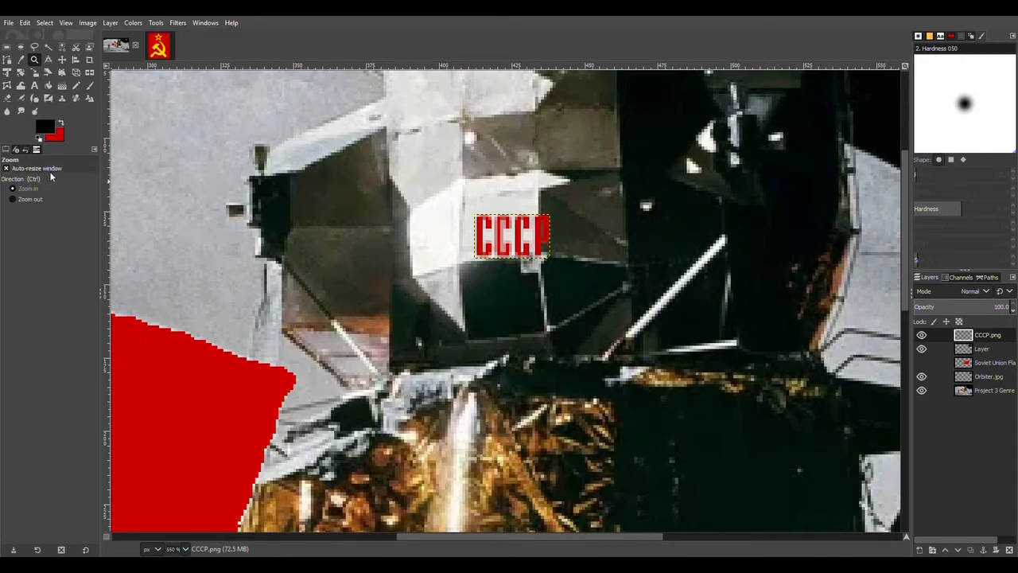
click(60, 63)
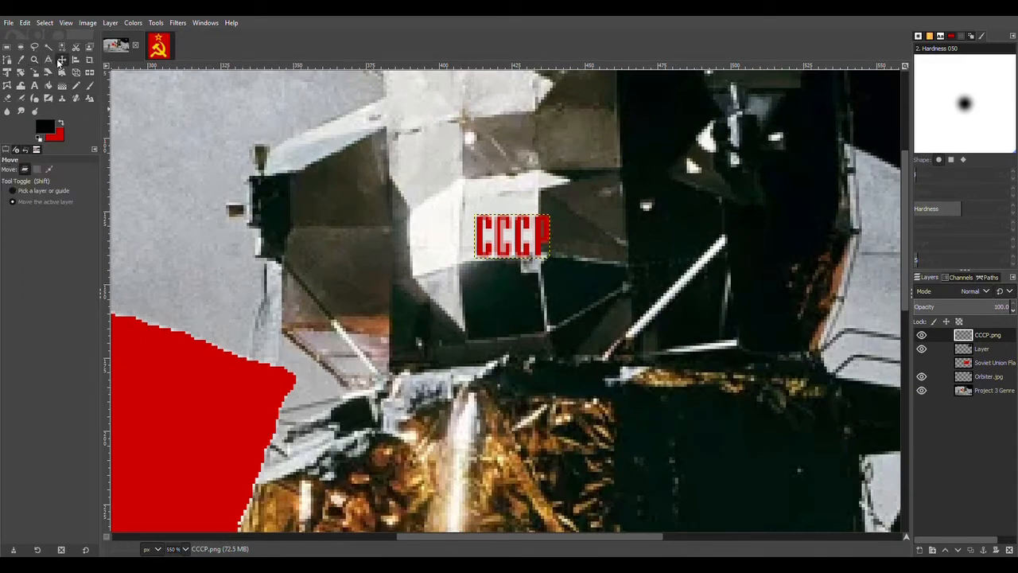
drag(527, 234, 518, 238)
scroll(536, 265, up, 3)
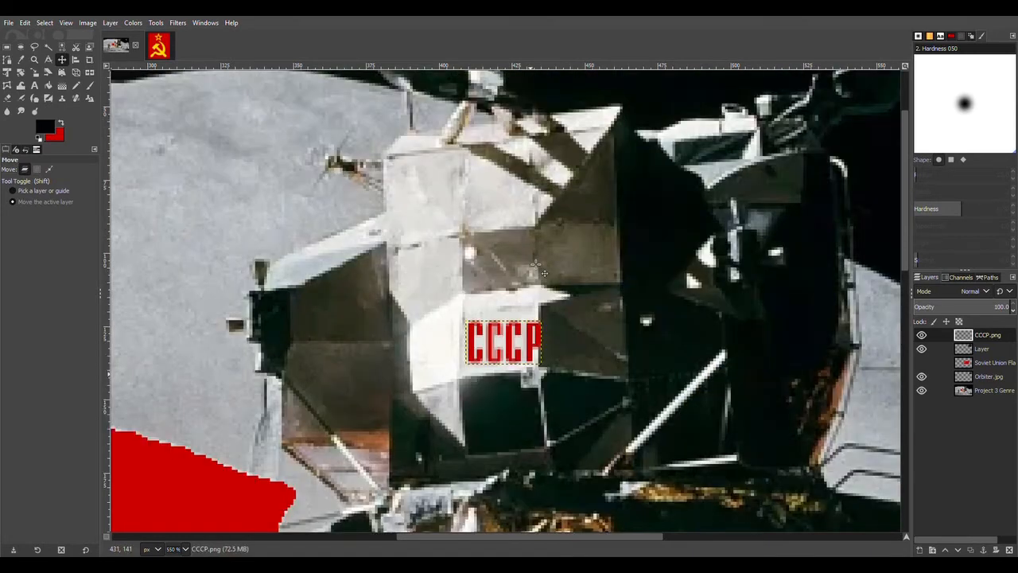
scroll(510, 319, down, 3)
drag(527, 248, 520, 247)
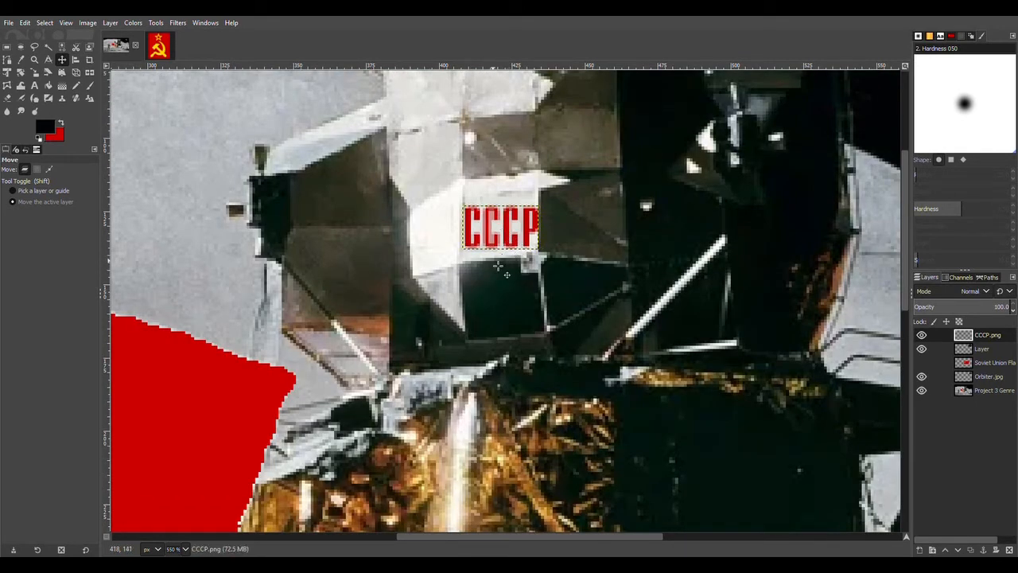
Zoom out to 150% and examine the CCCP lettering within the whole picture
click(37, 60)
click(429, 267)
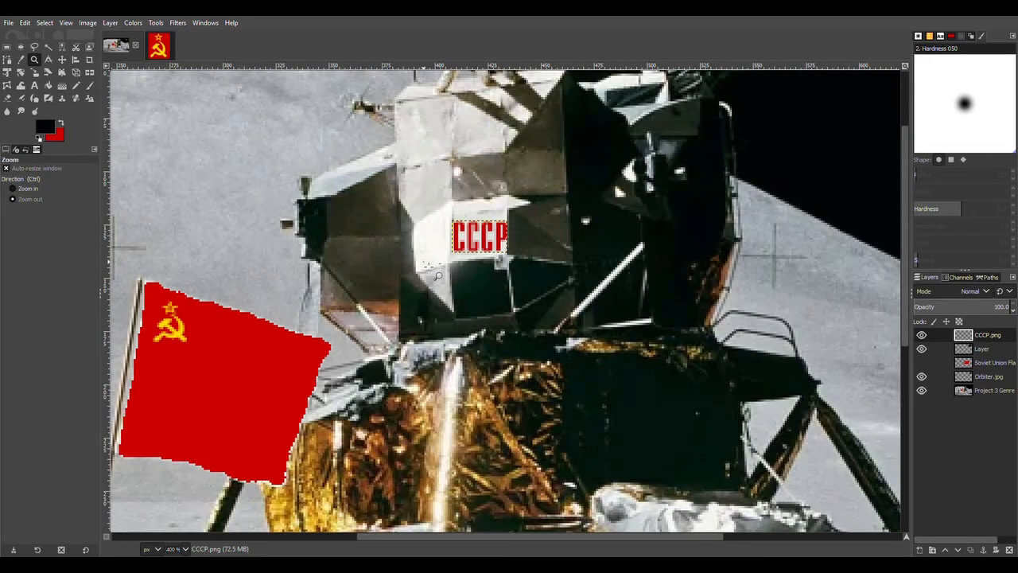
click(430, 267)
click(430, 267)
click(423, 259)
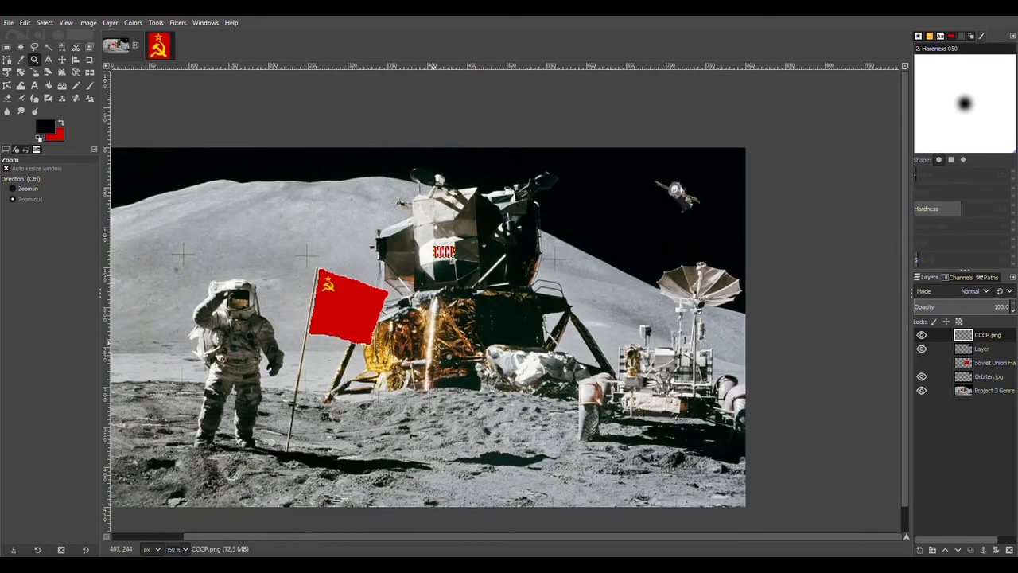
drag(474, 538, 410, 527)
scroll(426, 477, down, 1)
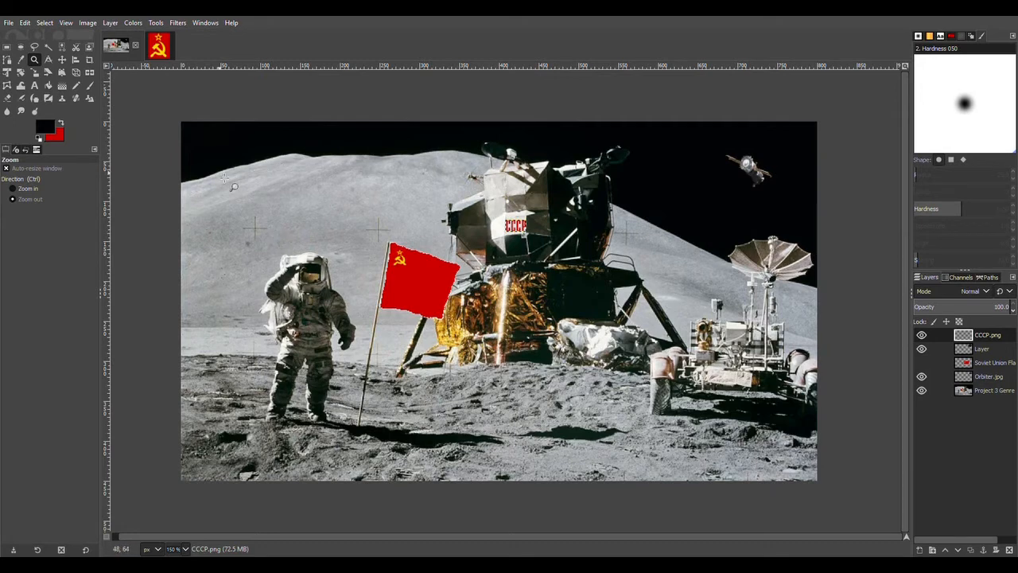
Make an elliptical selection about 43 × 38 px in the black sky at the photo's upper-left corner
click(22, 48)
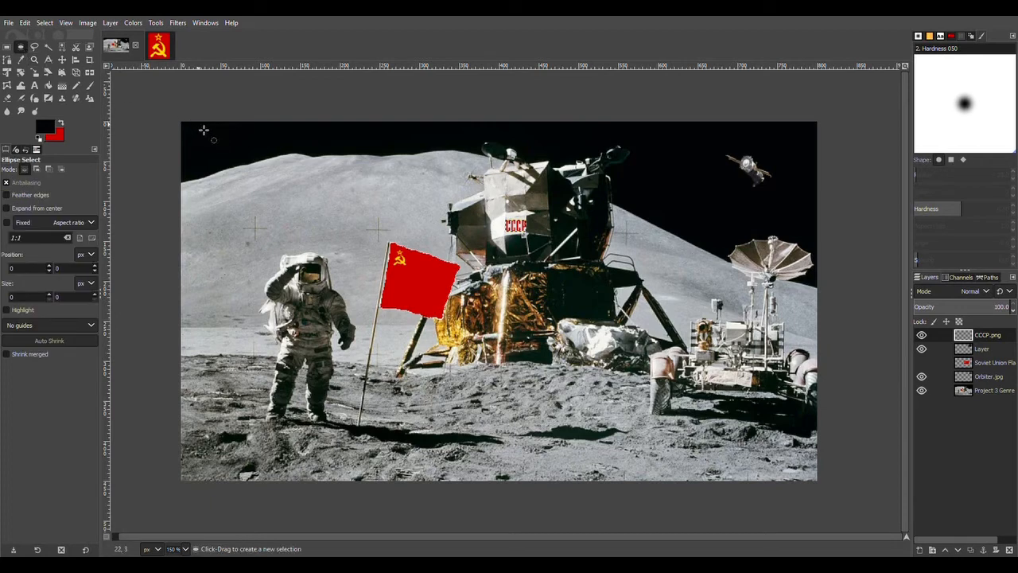
drag(203, 131, 234, 163)
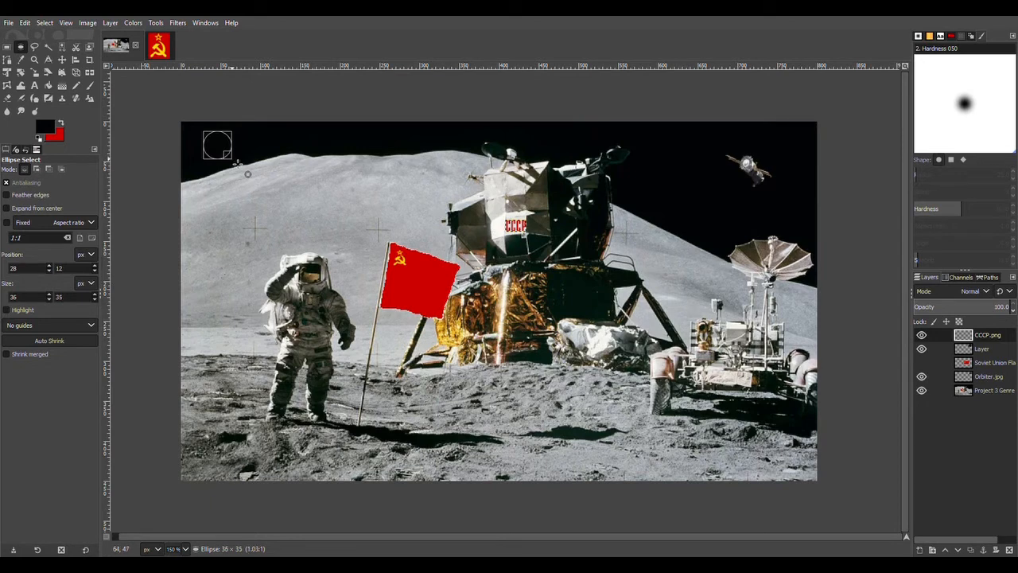
drag(233, 160, 218, 143)
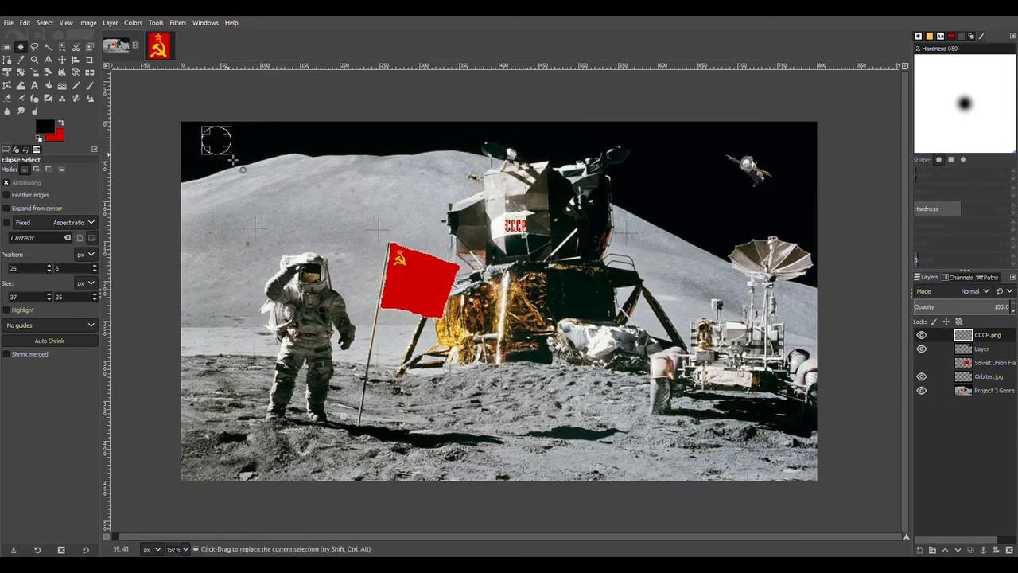
click(202, 135)
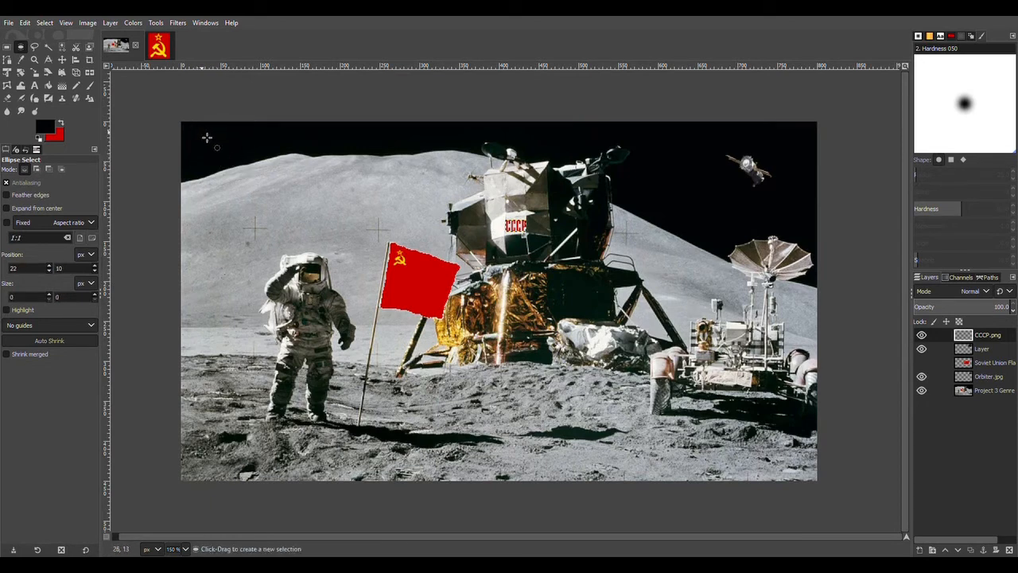
mouse_move(207, 138)
mouse_down()
mouse_move(247, 166)
mouse_move(223, 148)
mouse_up()
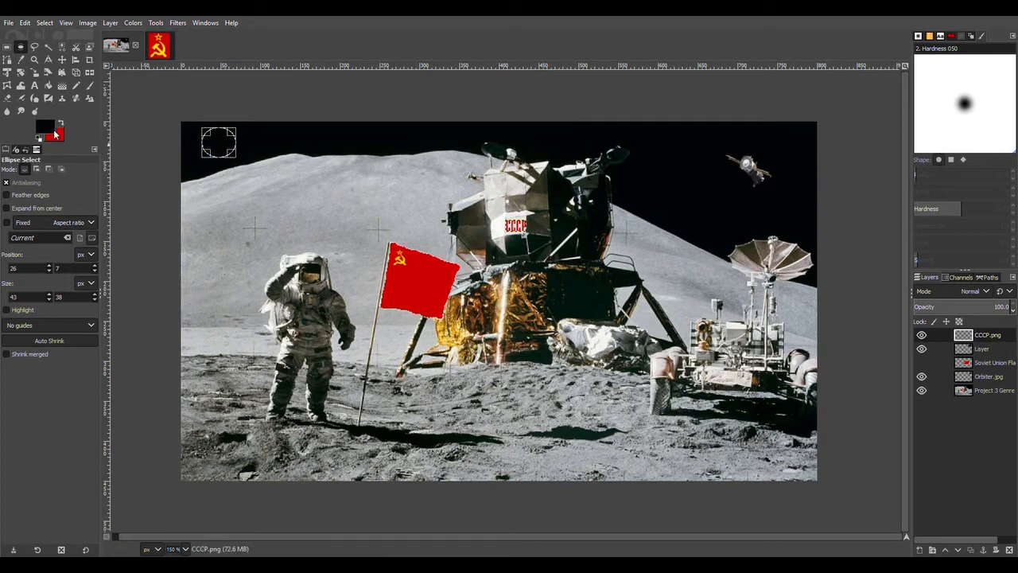
Restore the white foreground and black background colours and fill the ellipse with white on the photo's layer using Bucket Fill
click(41, 138)
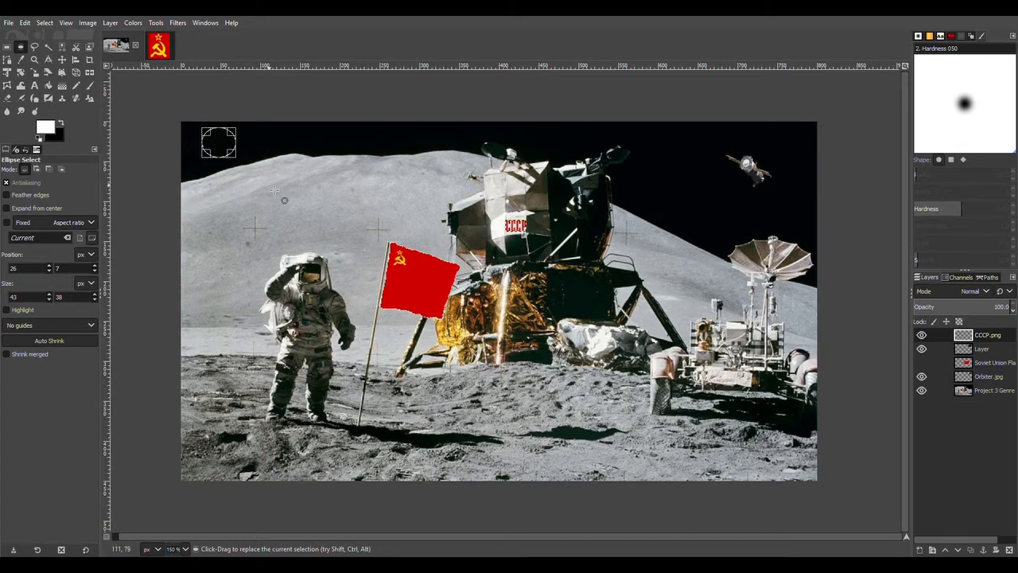
click(953, 393)
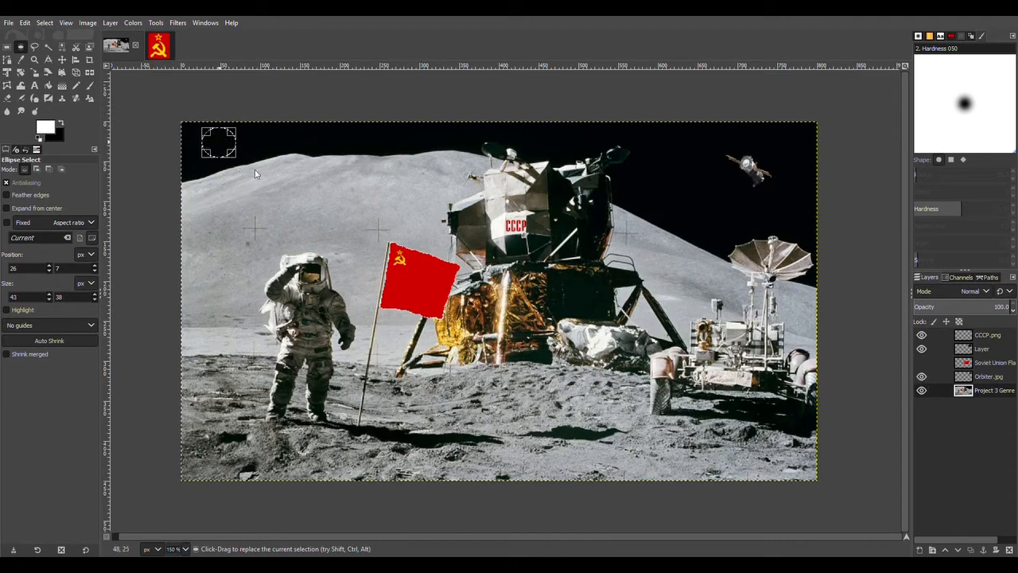
key(ctrl+comma)
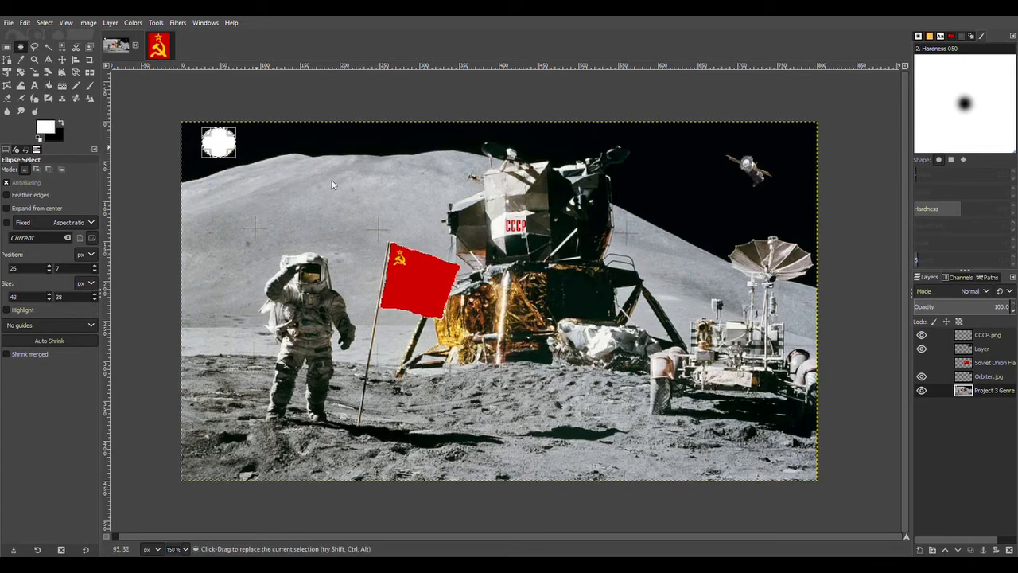
key(ctrl+z)
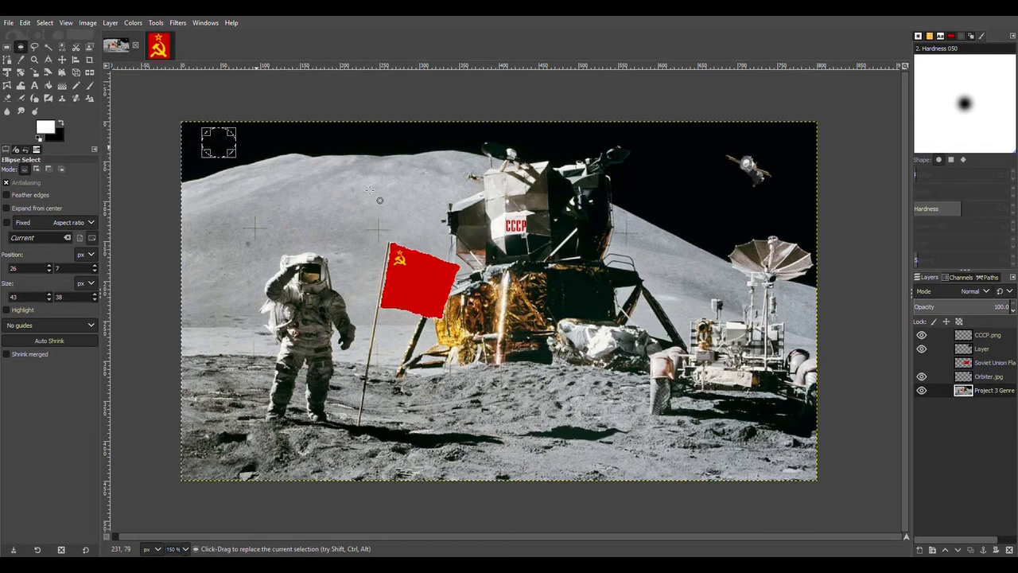
click(49, 84)
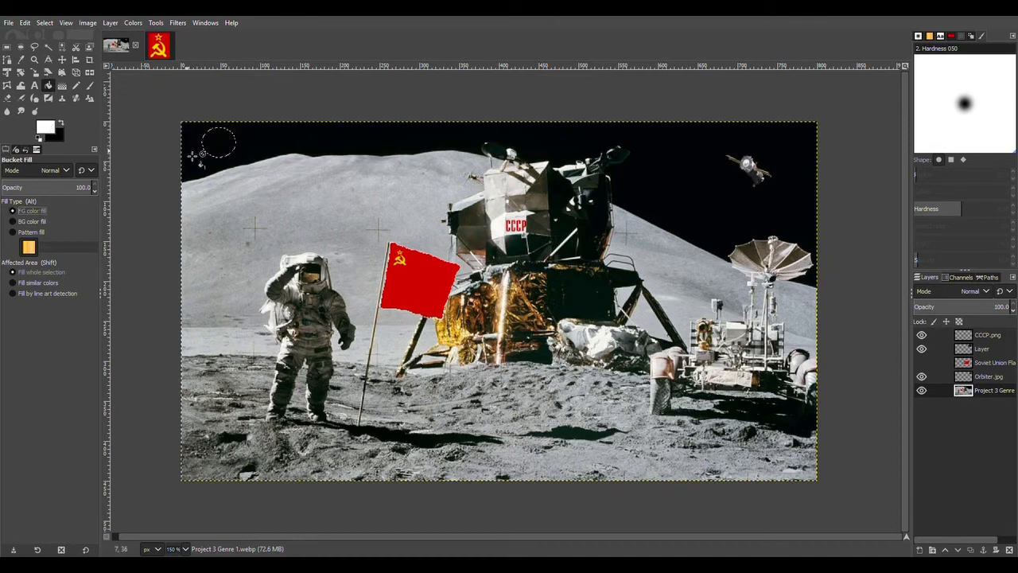
click(221, 148)
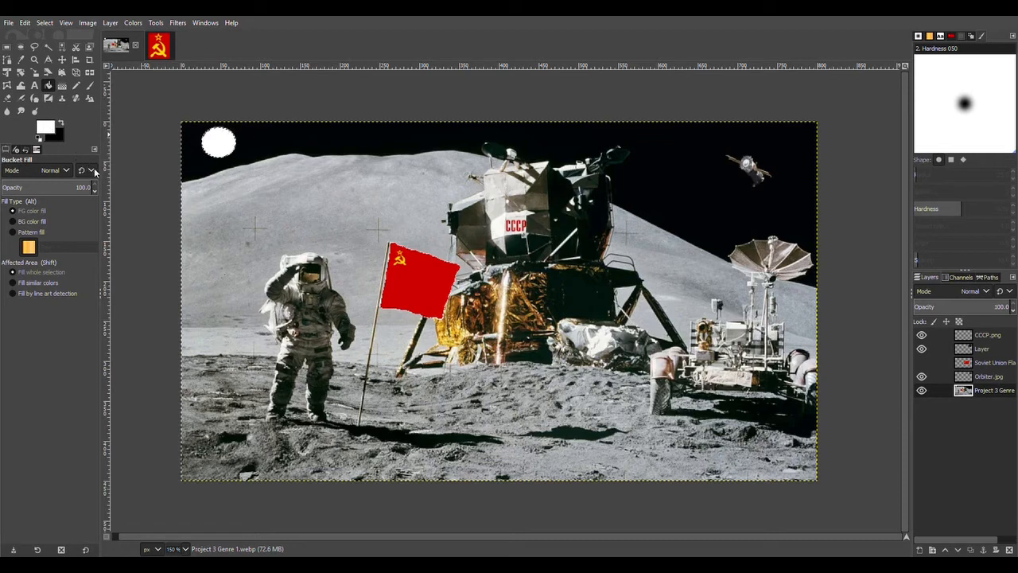
Try blue and magenta fills in the sky ellipse, and return it to white with the default colours
click(142, 195)
click(134, 195)
click(136, 184)
click(160, 183)
click(100, 109)
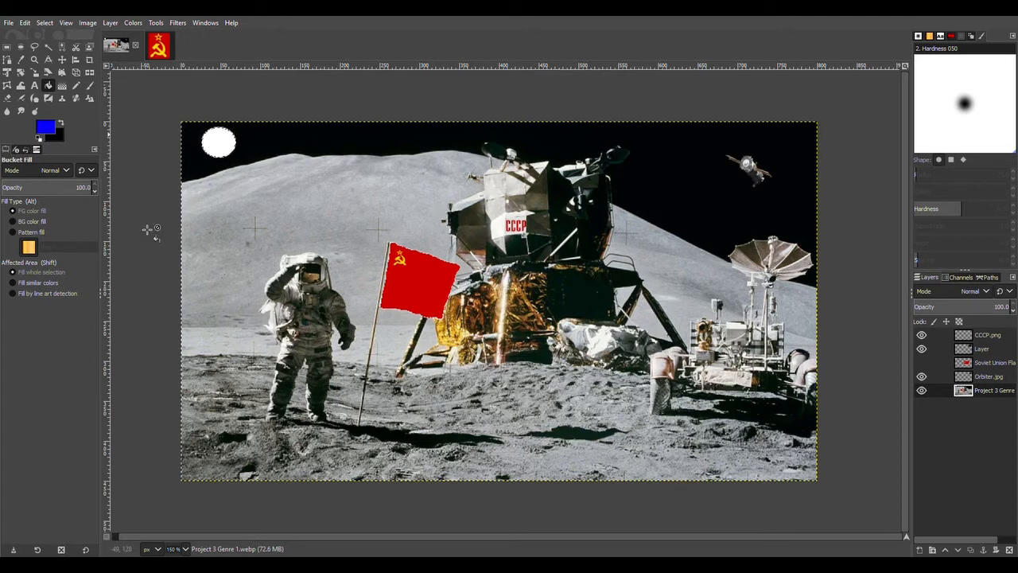
click(215, 148)
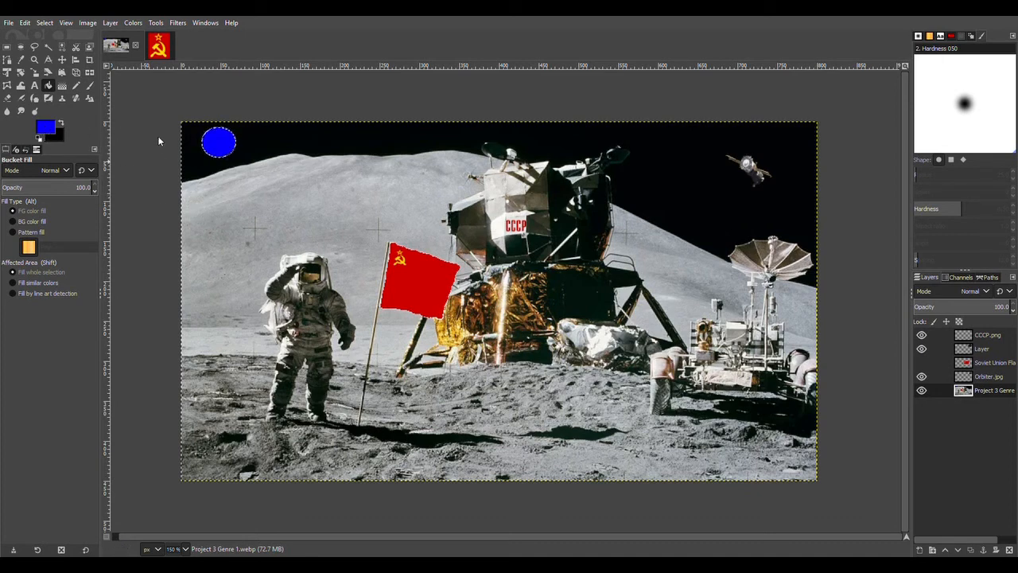
drag(156, 138, 169, 122)
click(98, 92)
click(219, 144)
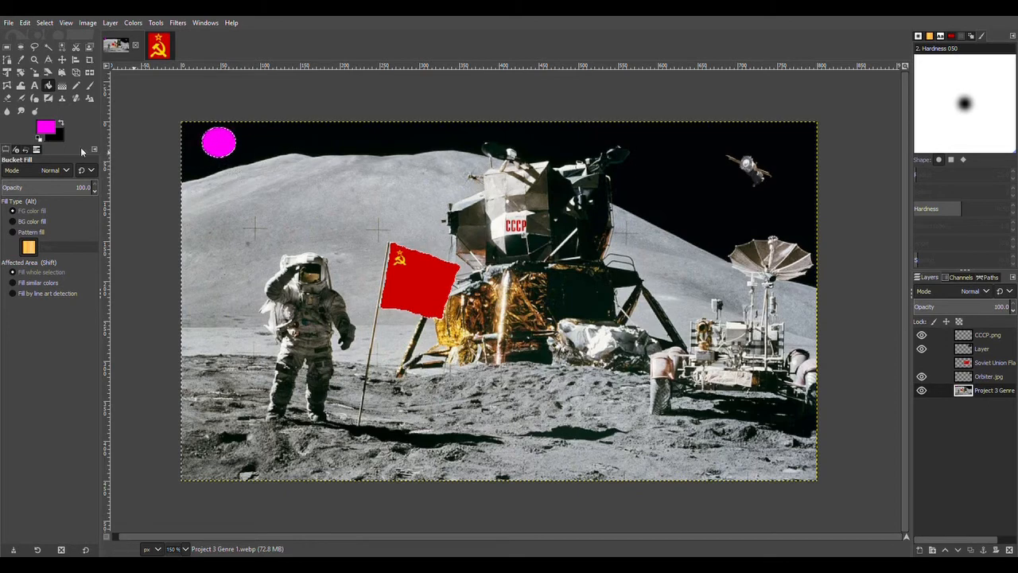
click(40, 138)
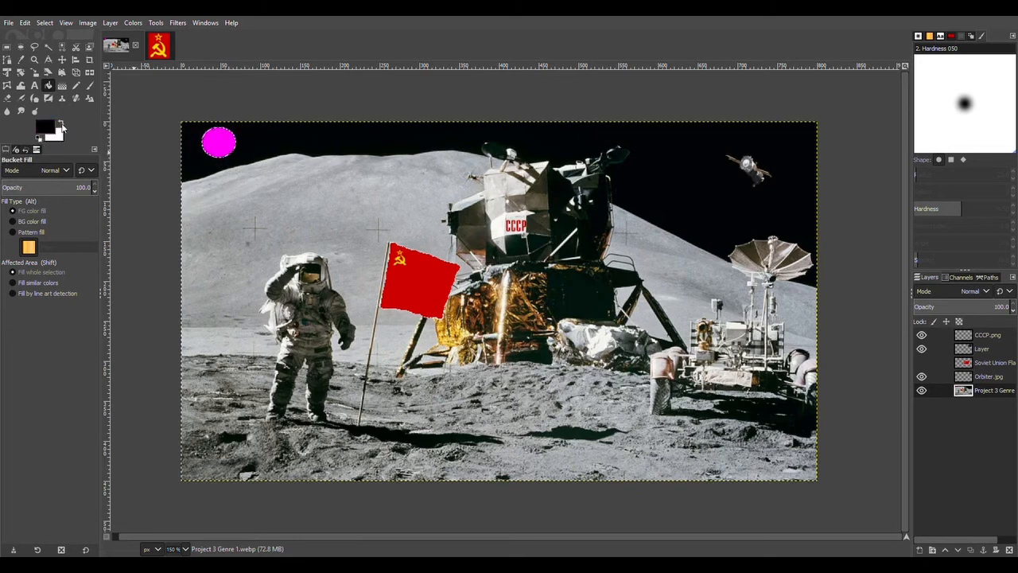
click(61, 123)
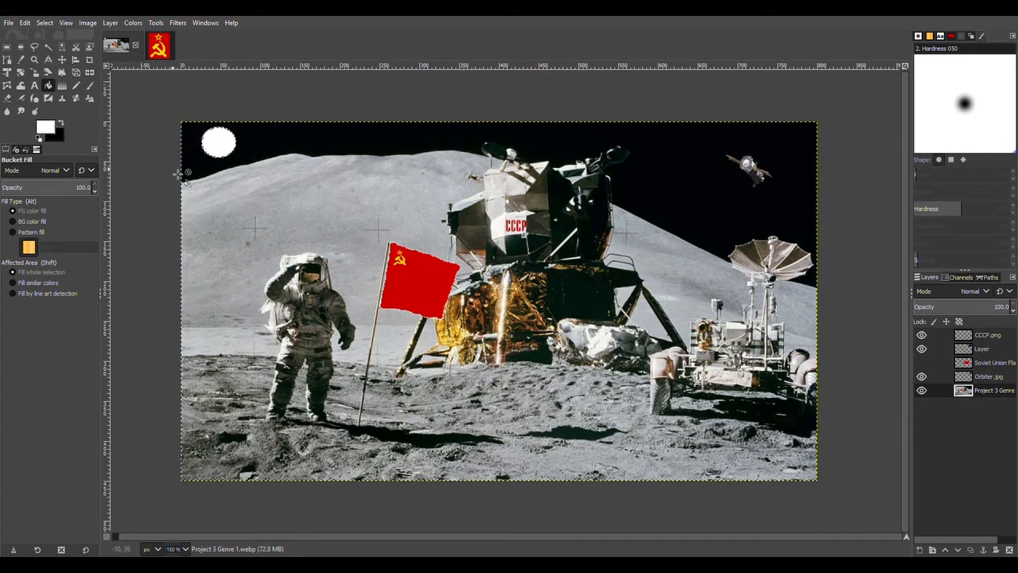
Draw a wide one-line text box along the upper edge of the sky, from beside the white ellipse to near the orbiter
click(36, 85)
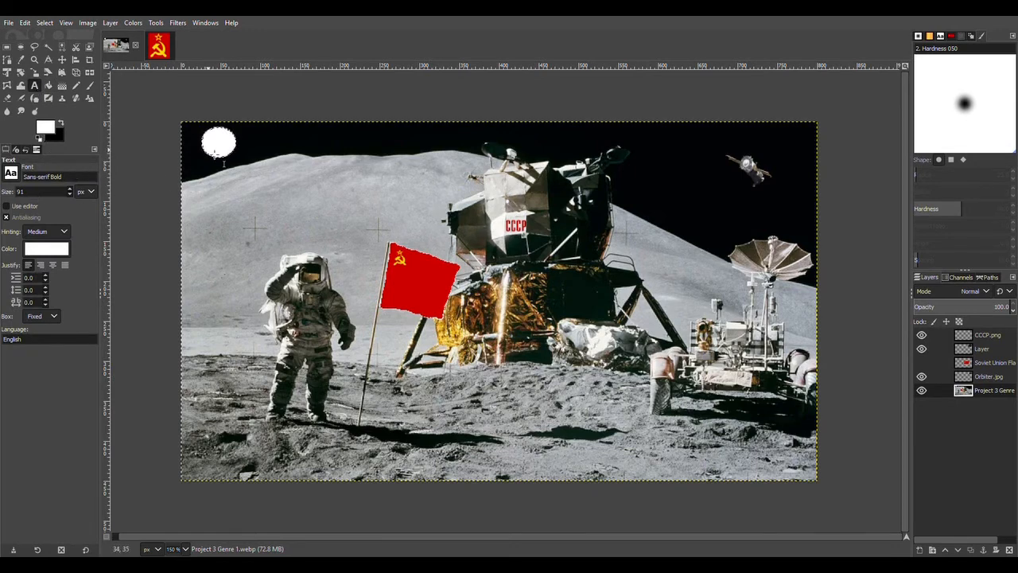
click(210, 137)
click(261, 142)
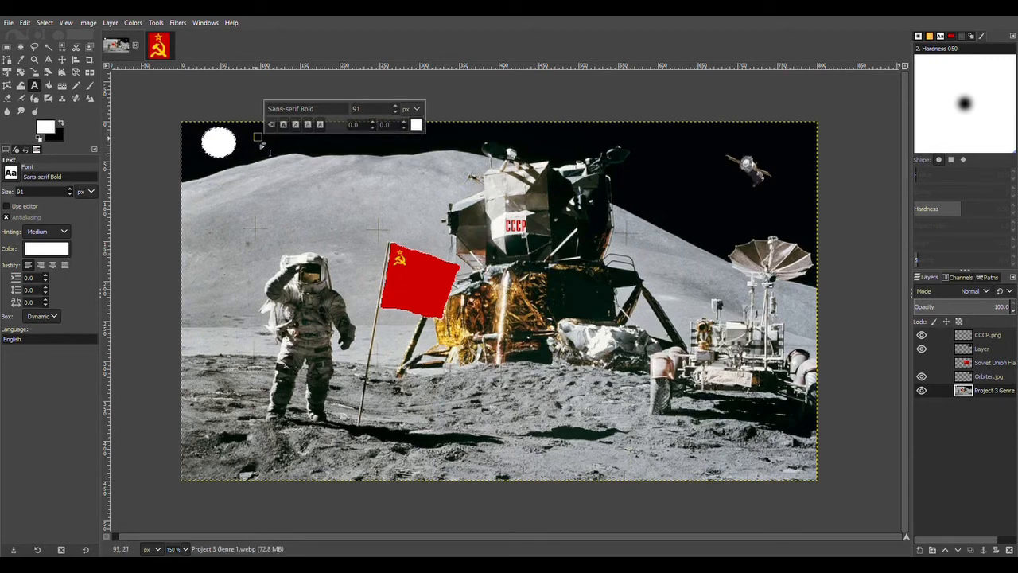
drag(255, 139, 714, 148)
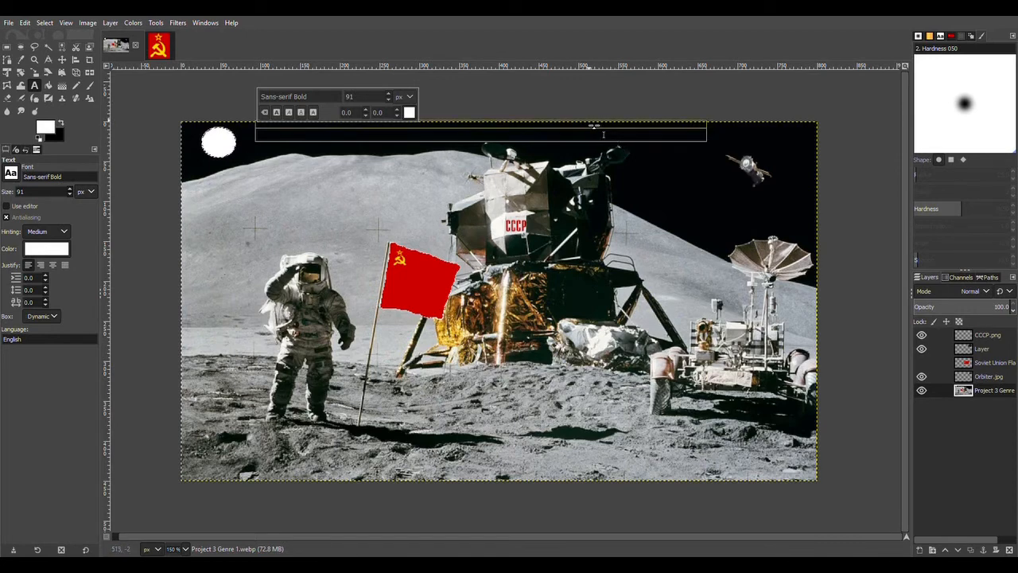
drag(589, 120, 591, 113)
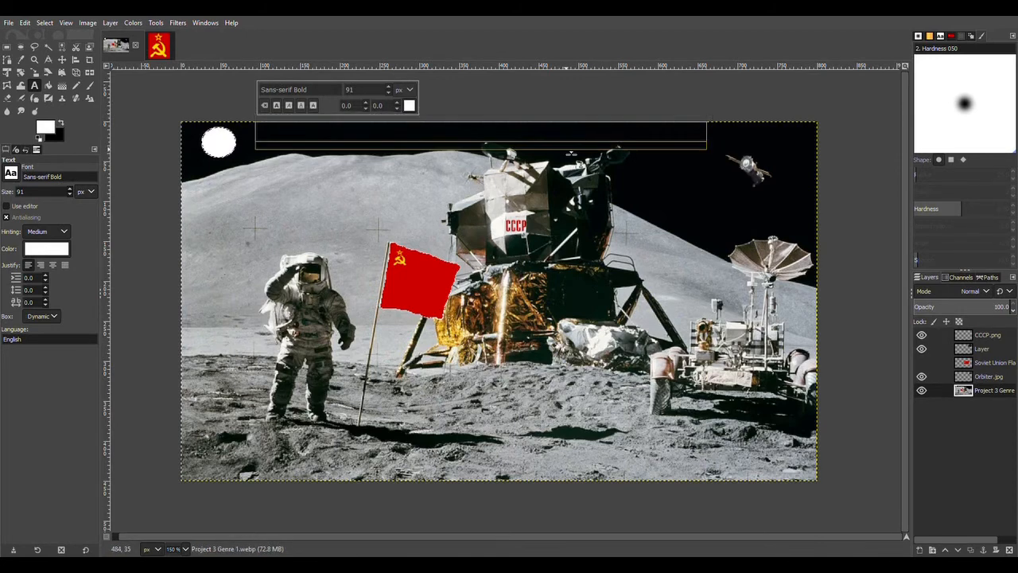
drag(567, 149, 572, 149)
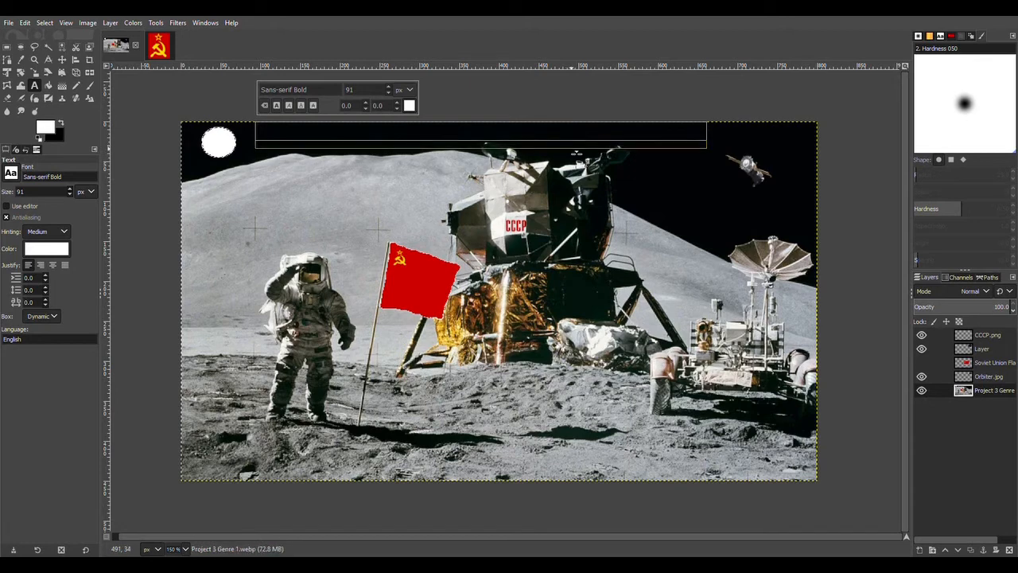
drag(710, 132, 718, 132)
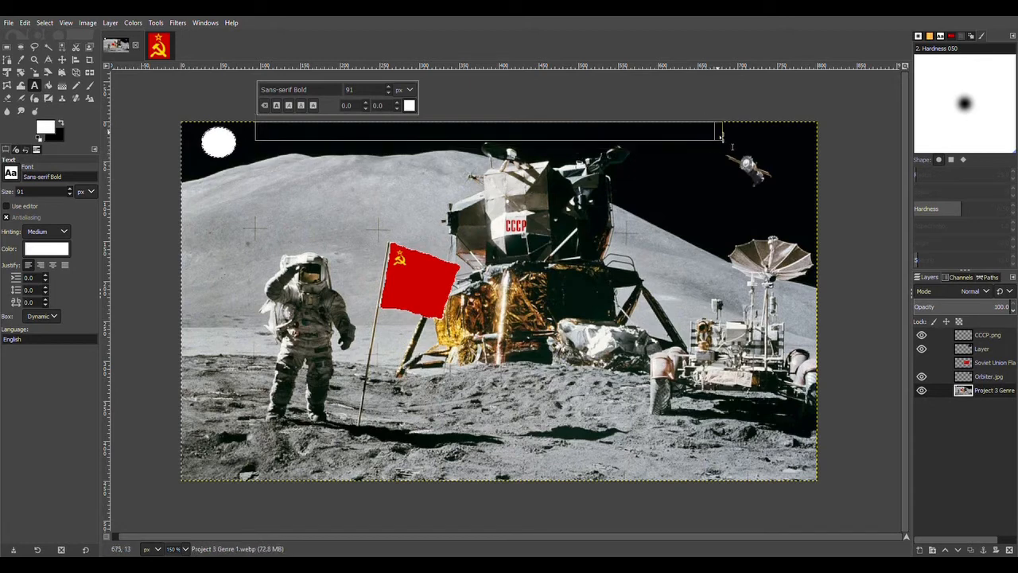
Set the text size to 18 px and enter "Alternate History" in the text box above the moonscape
text(A)
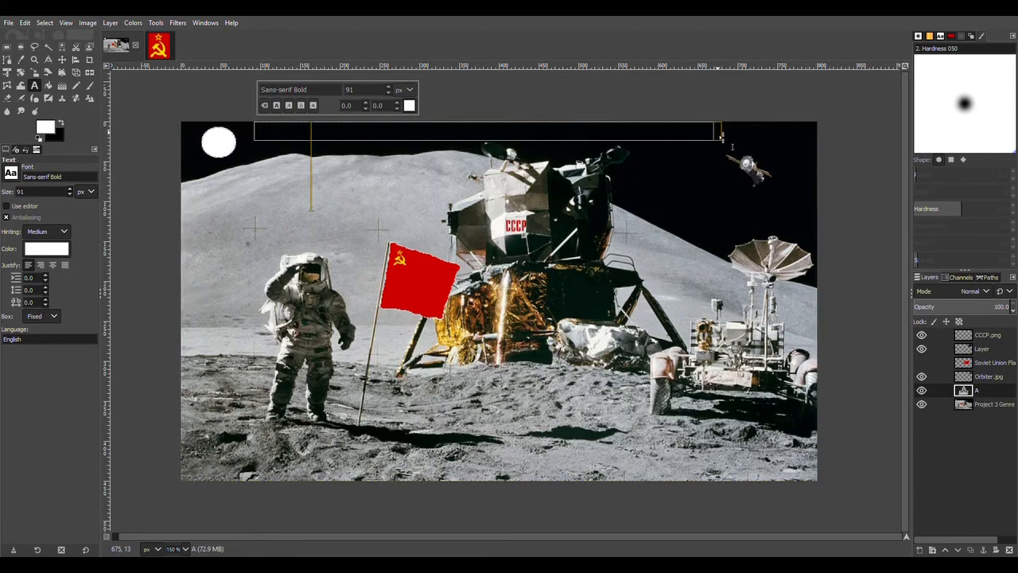
key(BackSpace)
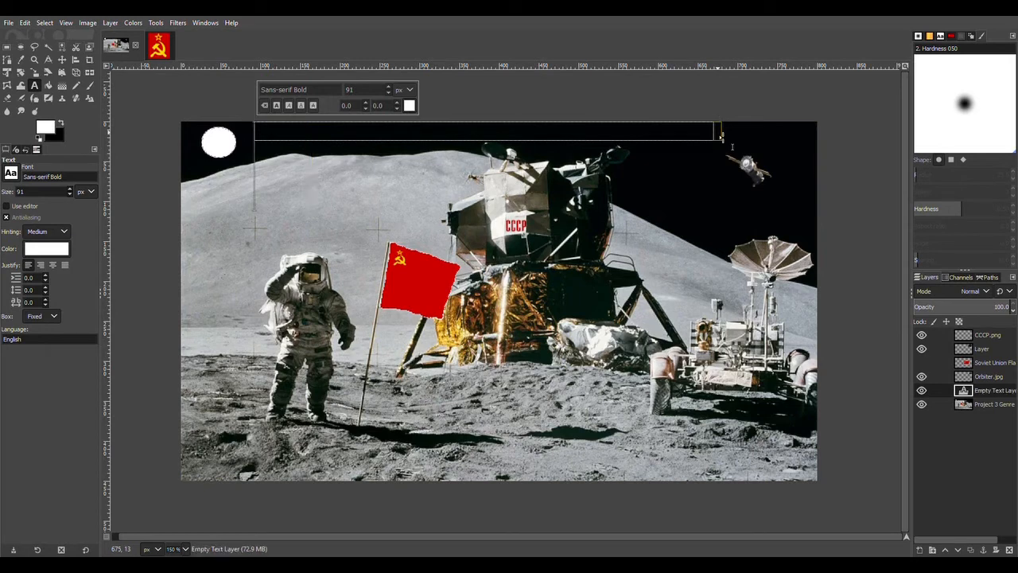
click(69, 195)
text(A)
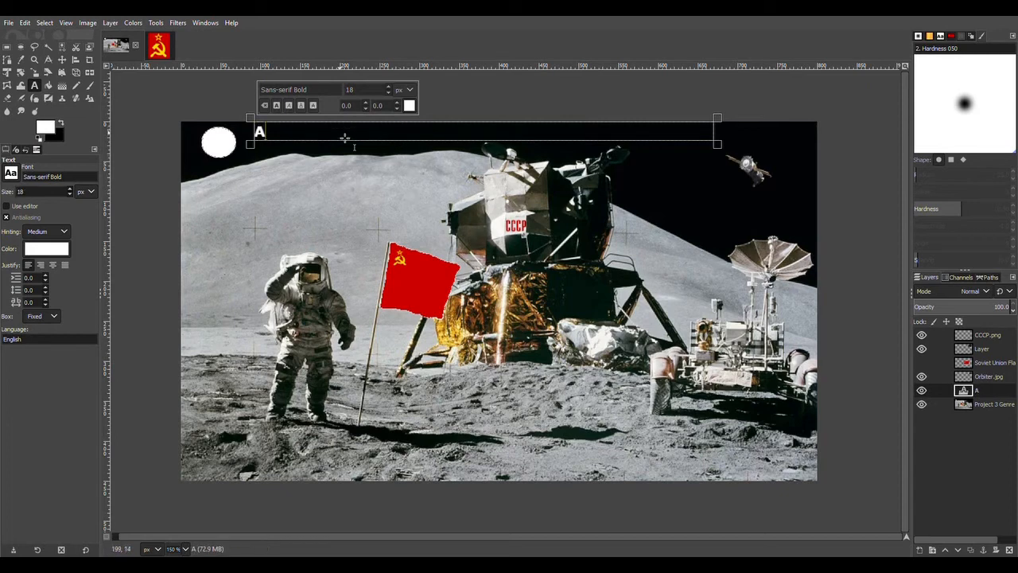
text(Iter)
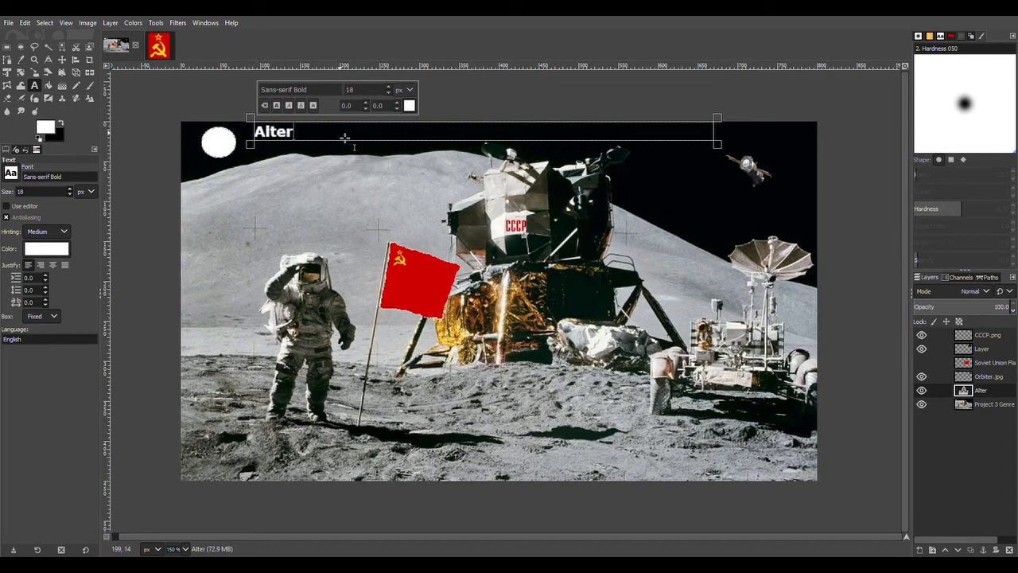
text(nate H)
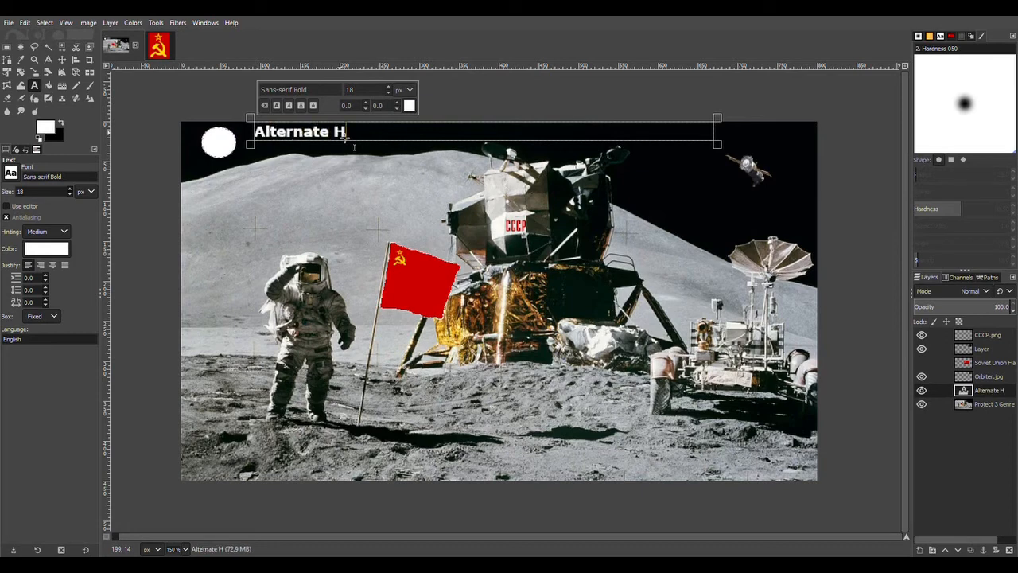
text(istory)
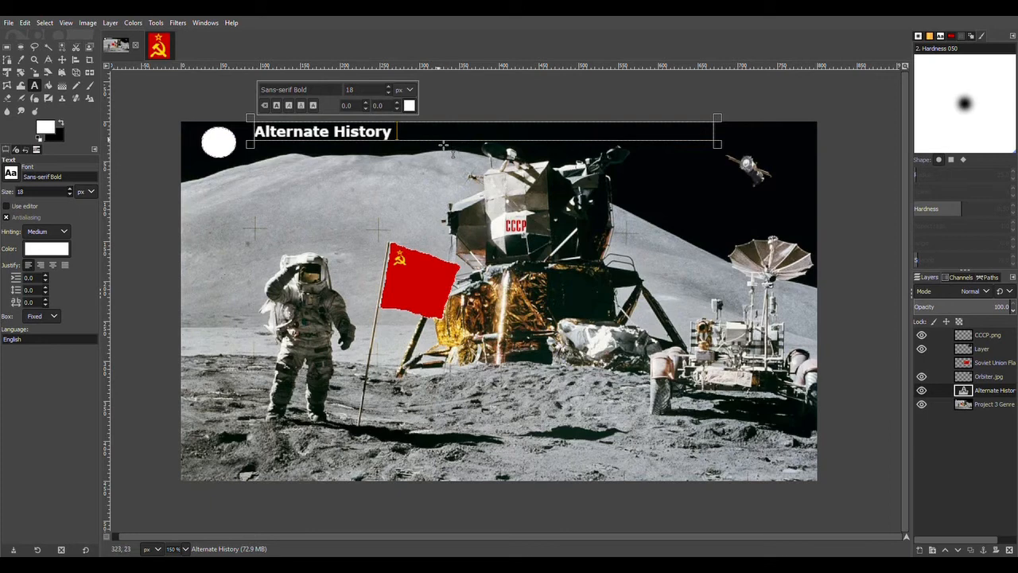
Centre the title text and widen its box to span from the white ellipse to the photo's far edge
click(52, 266)
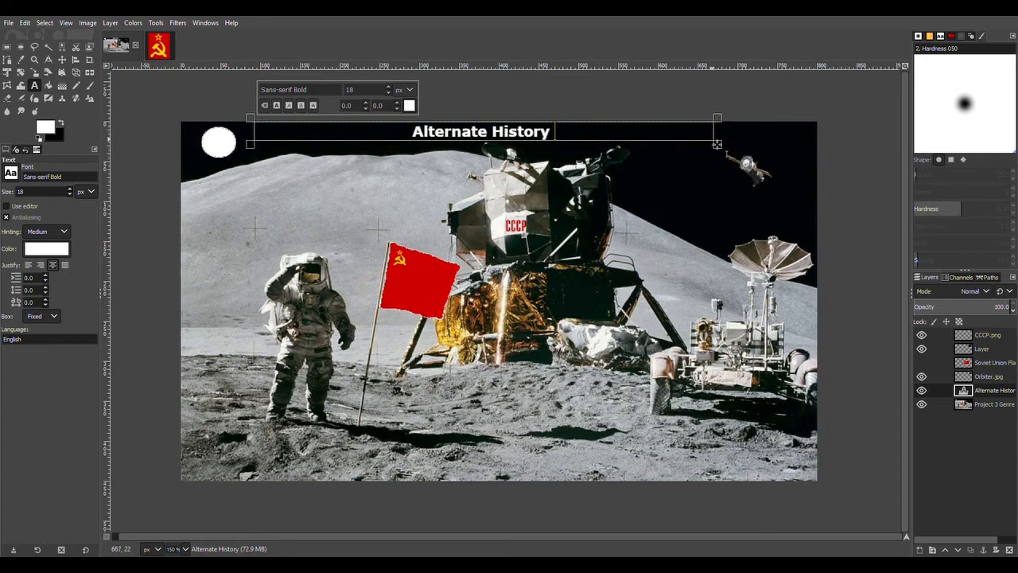
drag(717, 144, 823, 137)
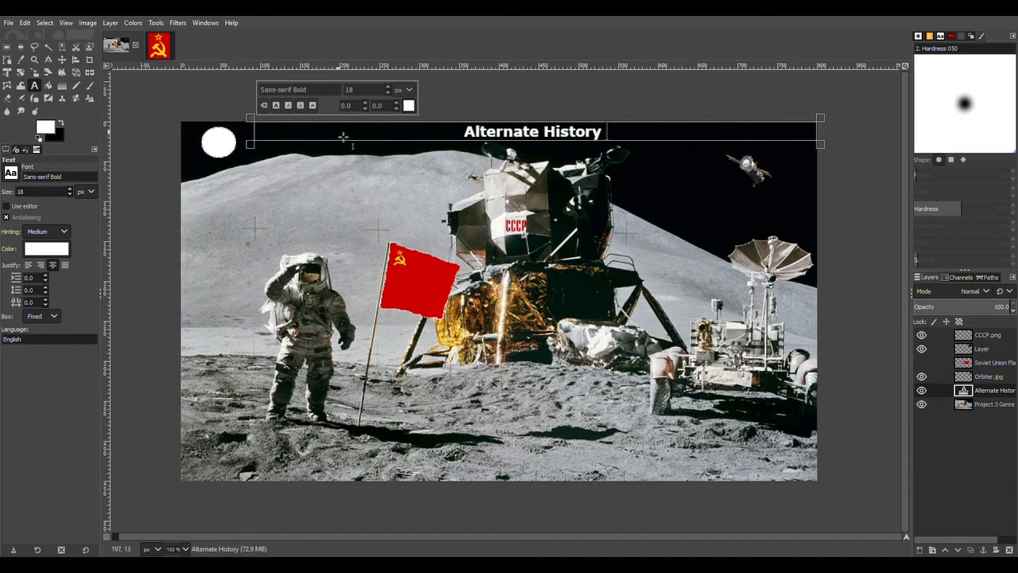
drag(254, 136, 236, 133)
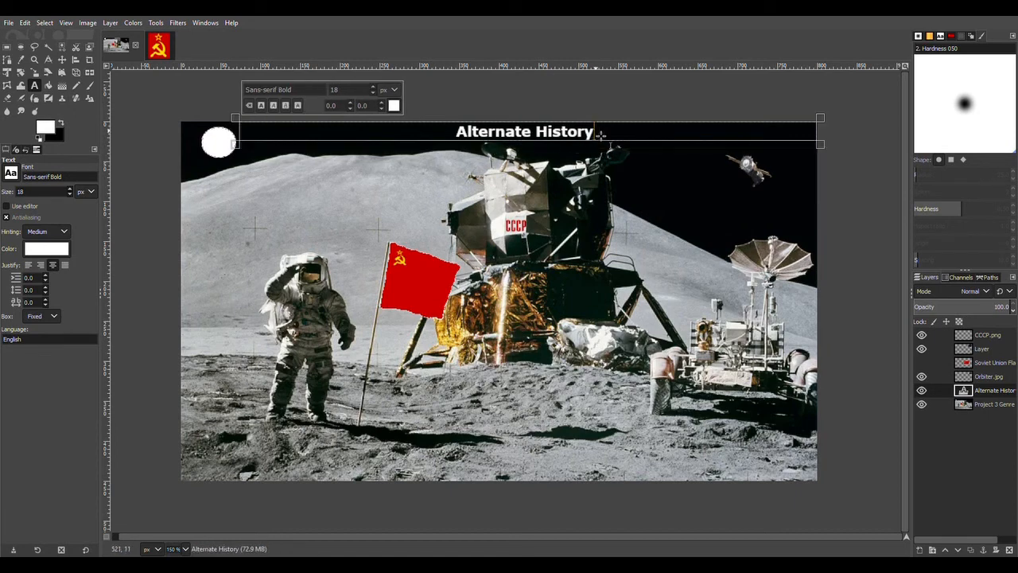
Complete the title as "Alternate History: What If The Soviet Union Won the Space Race?" and widen its box slightly towards the ellipse
text(:w)
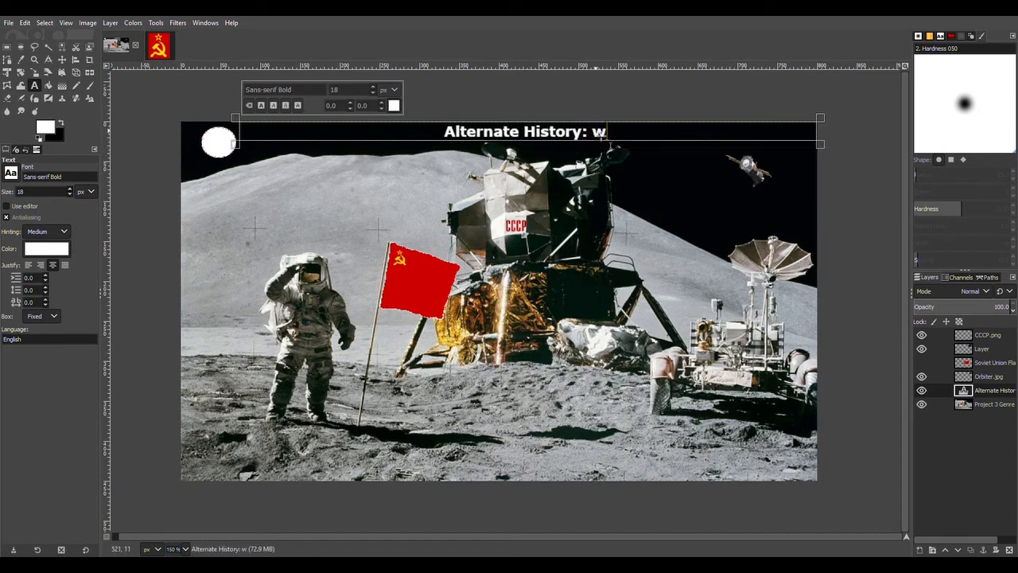
text(h)
key(BackSpace)
key(BackSpace)
text(What)
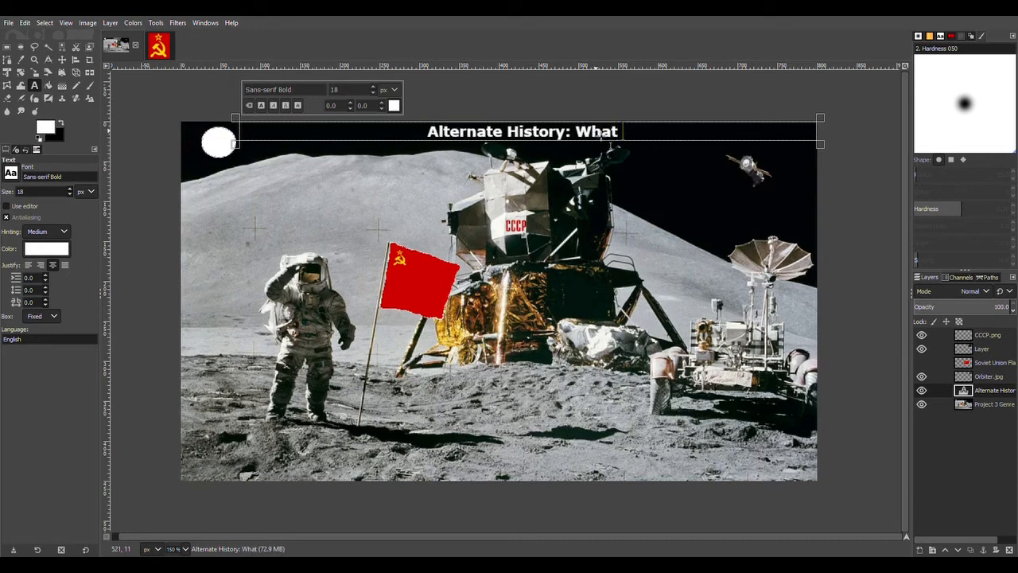
text( If)
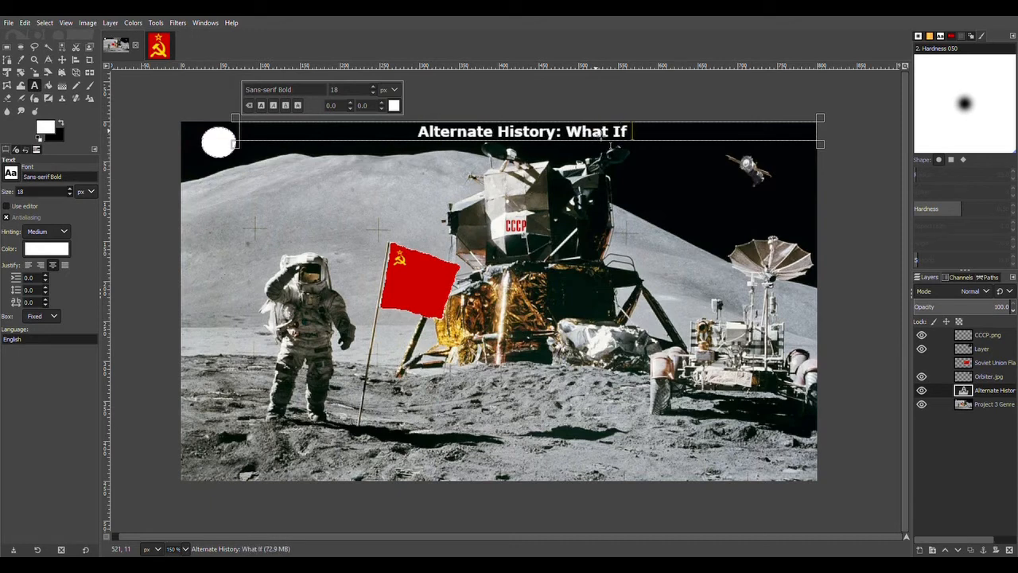
text( The S)
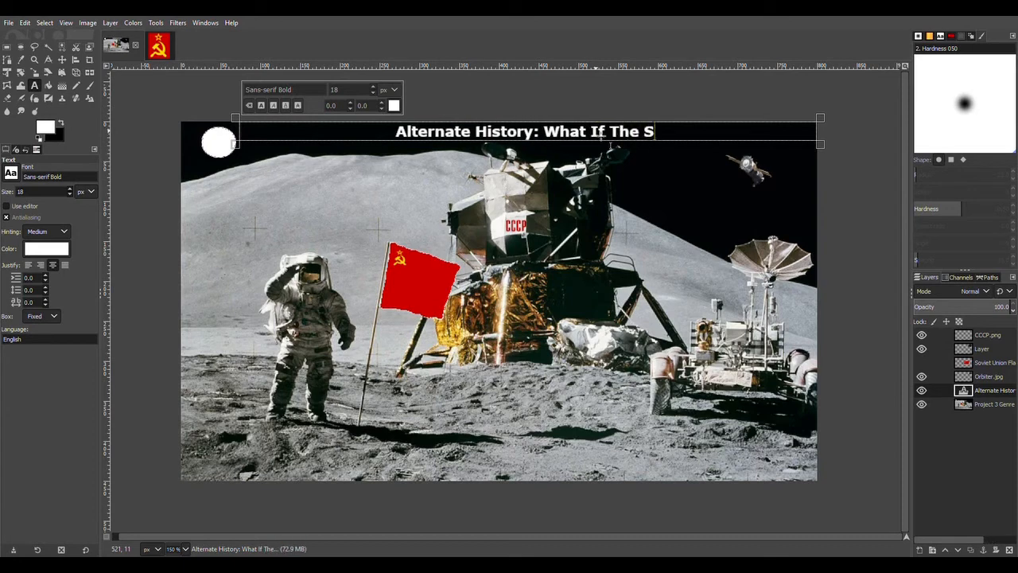
text(oviet)
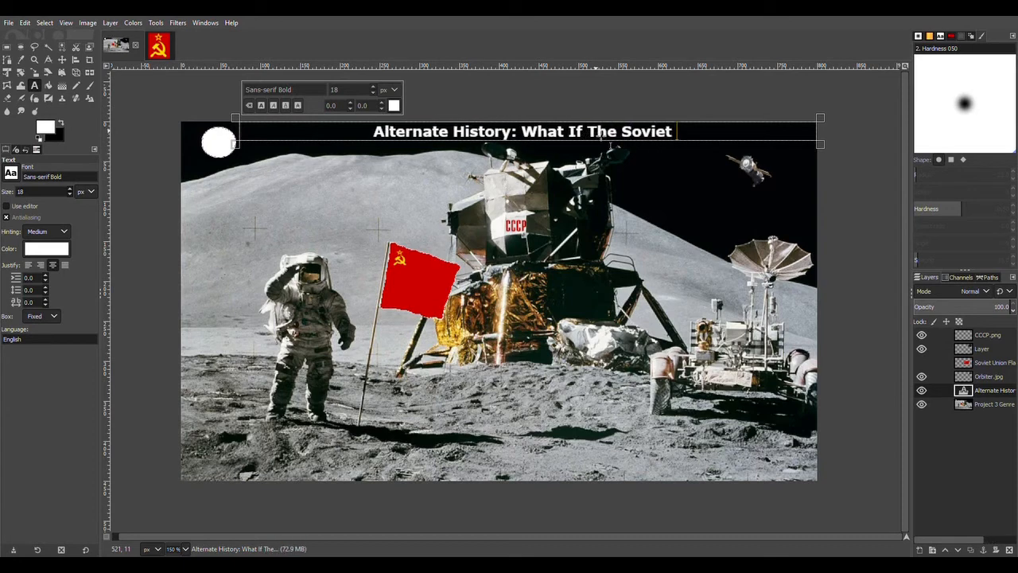
text( Uio)
key(BackSpace)
key(BackSpace)
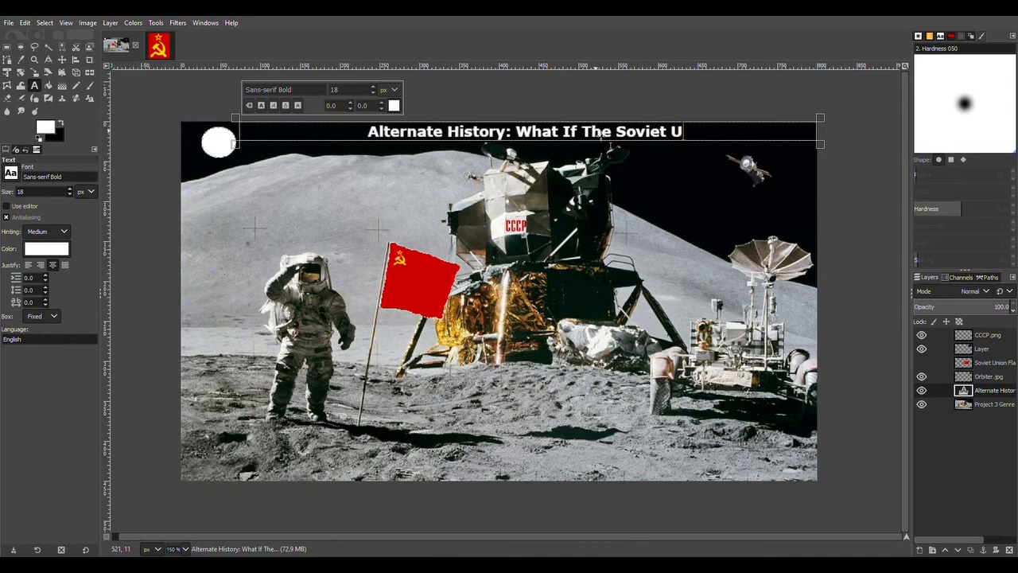
text(o)
key(BackSpace)
text(n)
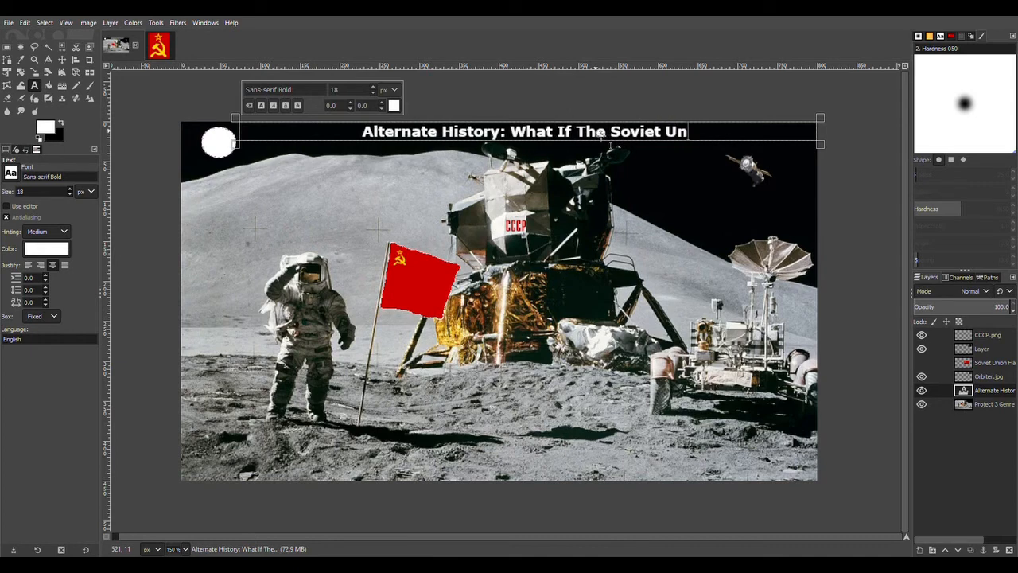
text(ion Won the)
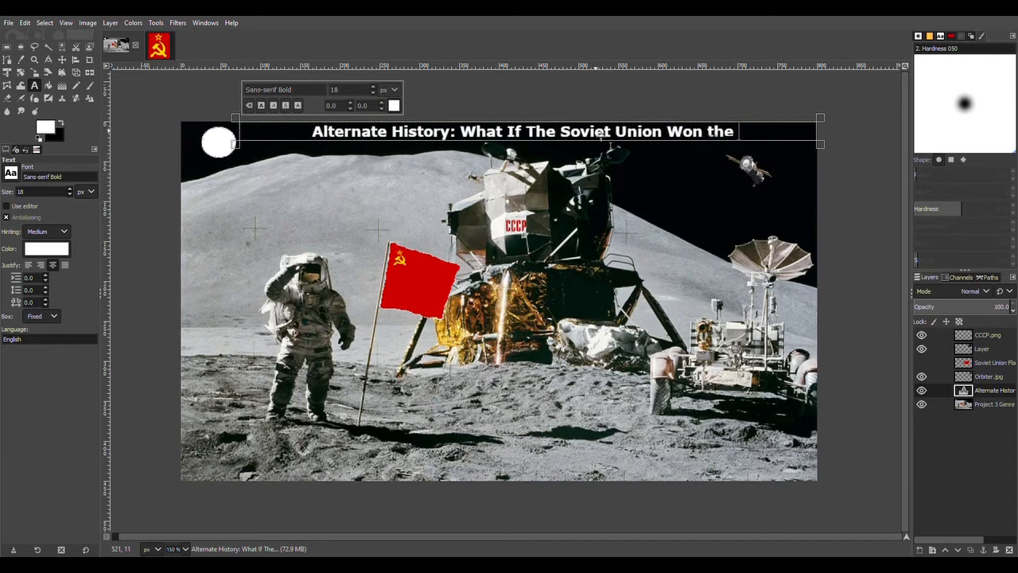
text( Space)
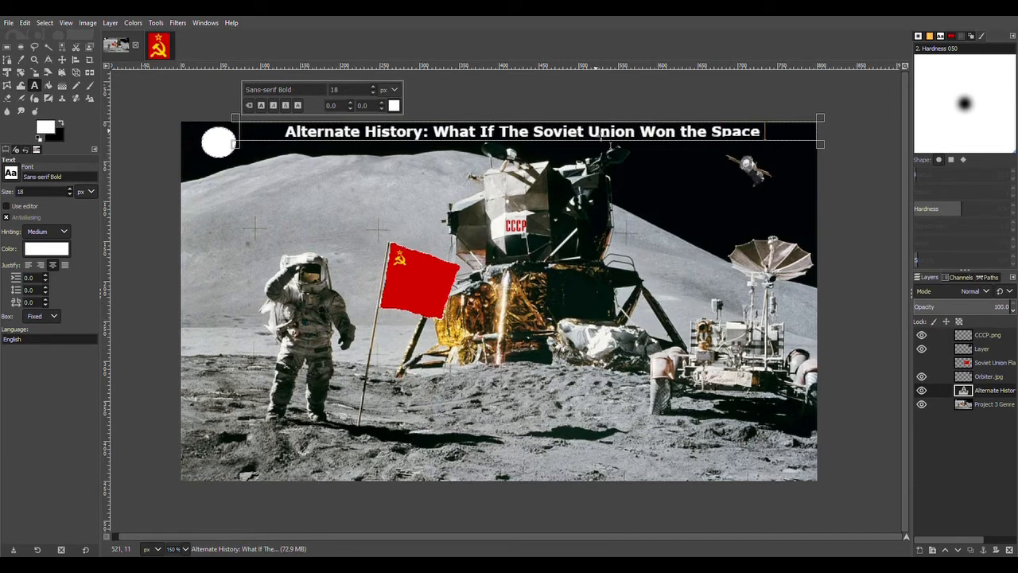
text( rea)
key(BackSpace)
key(BackSpace)
key(BackSpace)
text(Race?)
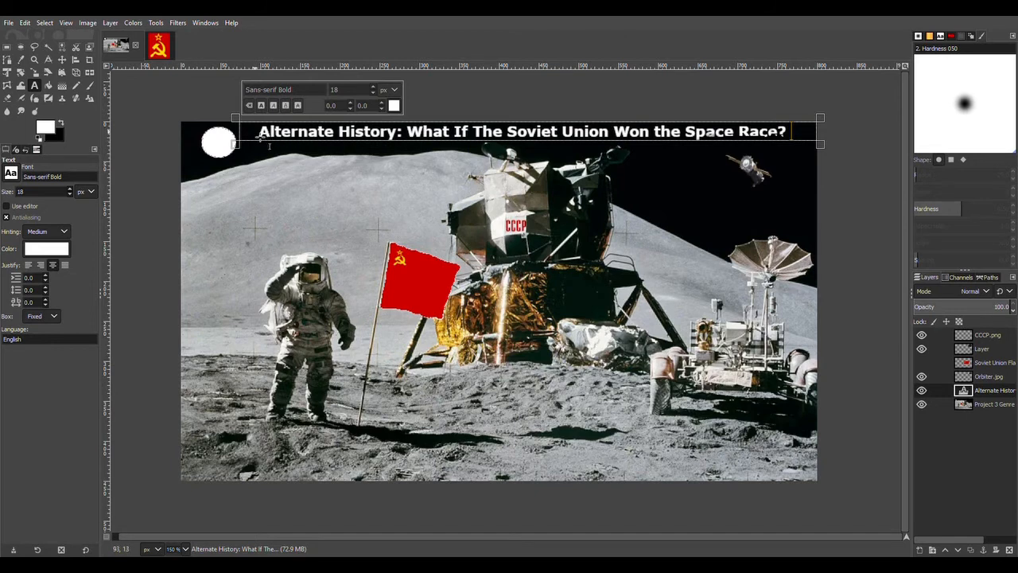
drag(240, 138, 236, 139)
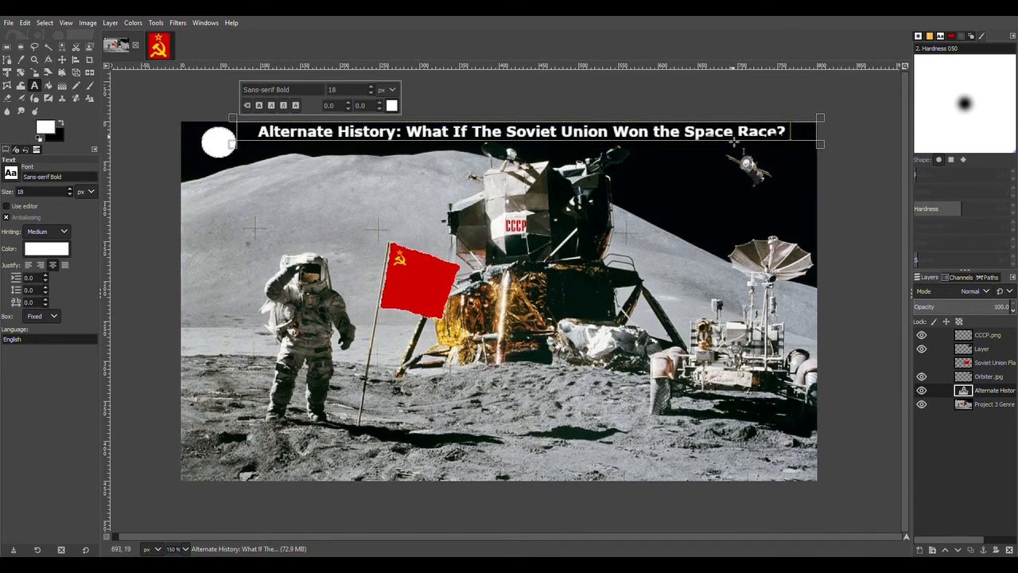
Try shifting the CCCP lettering slightly down the lander with the Move tool, and return it to its place
click(62, 58)
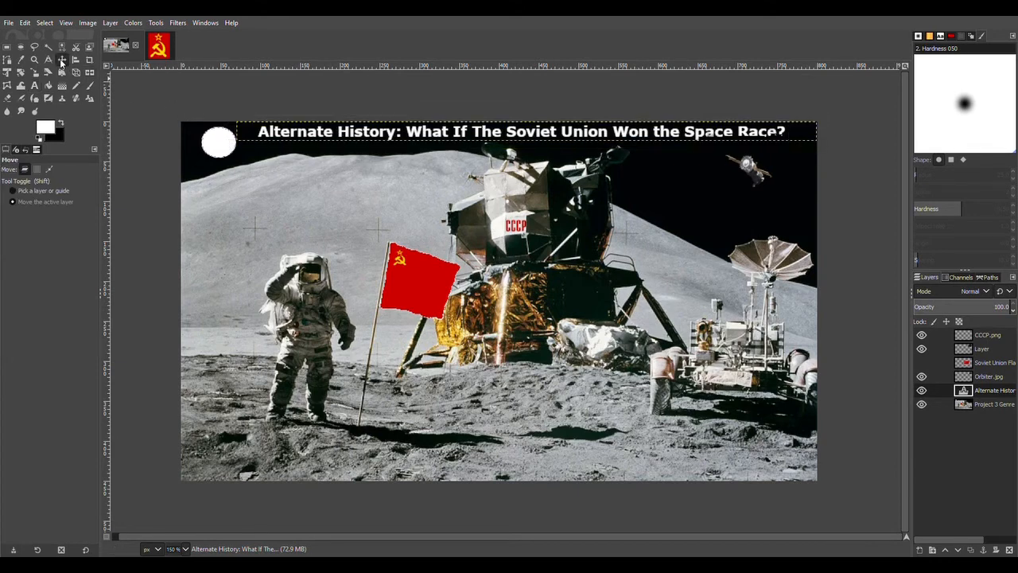
click(959, 337)
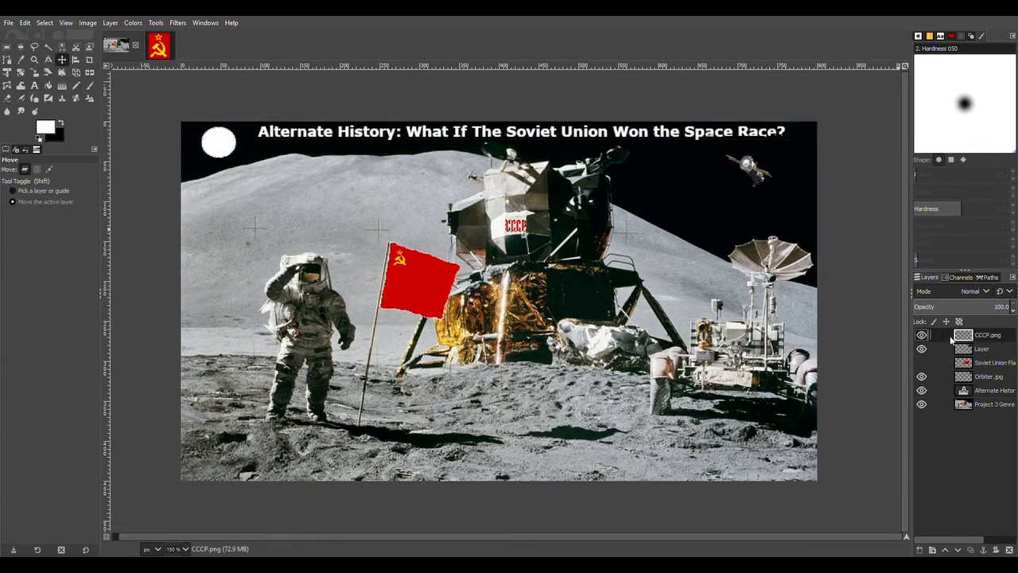
drag(771, 192, 775, 205)
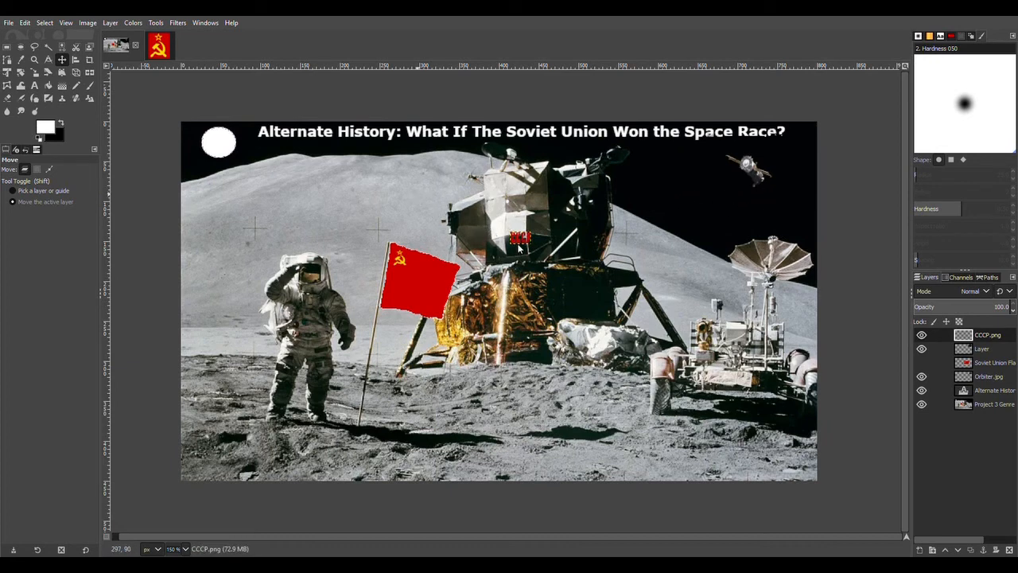
drag(525, 245, 520, 234)
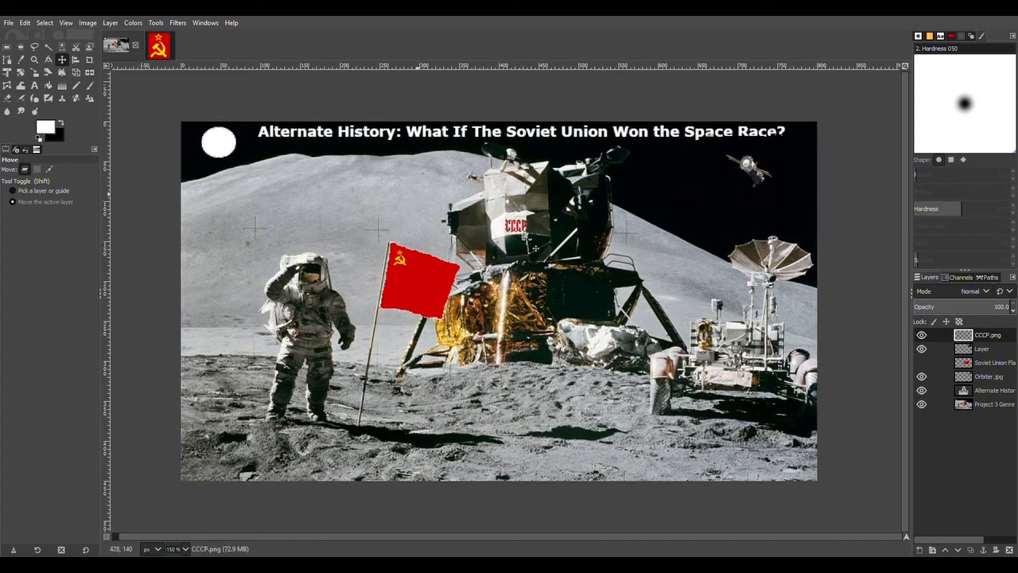
click(948, 351)
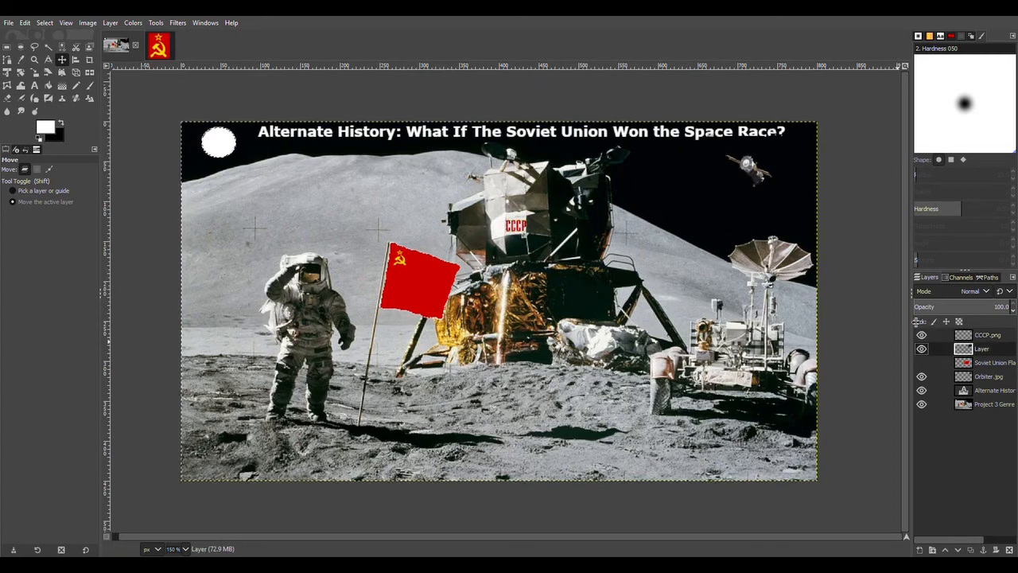
Try moving the orbiter slightly lower in the sky, and nudge it back up to its former height
click(950, 376)
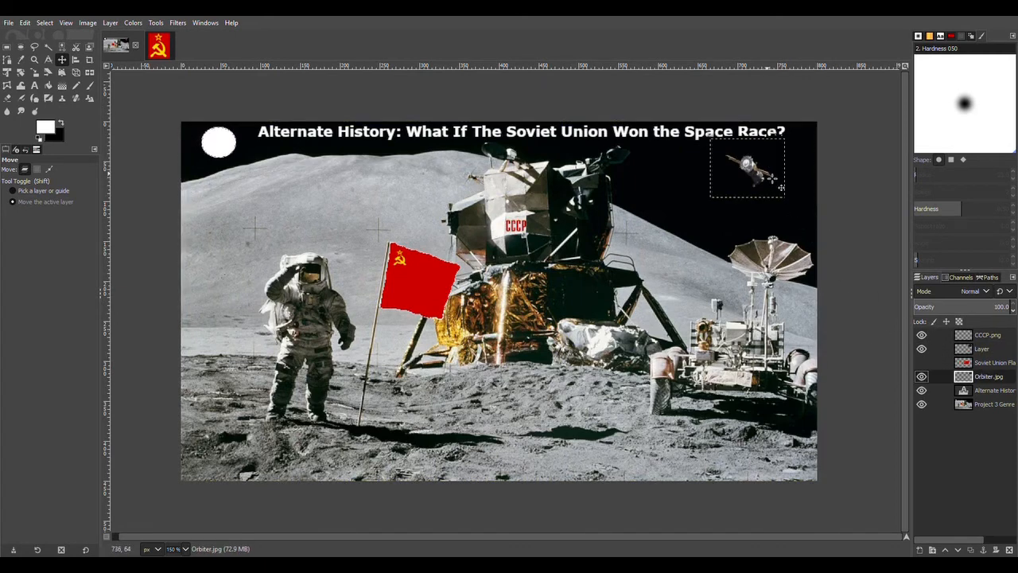
drag(781, 188, 761, 179)
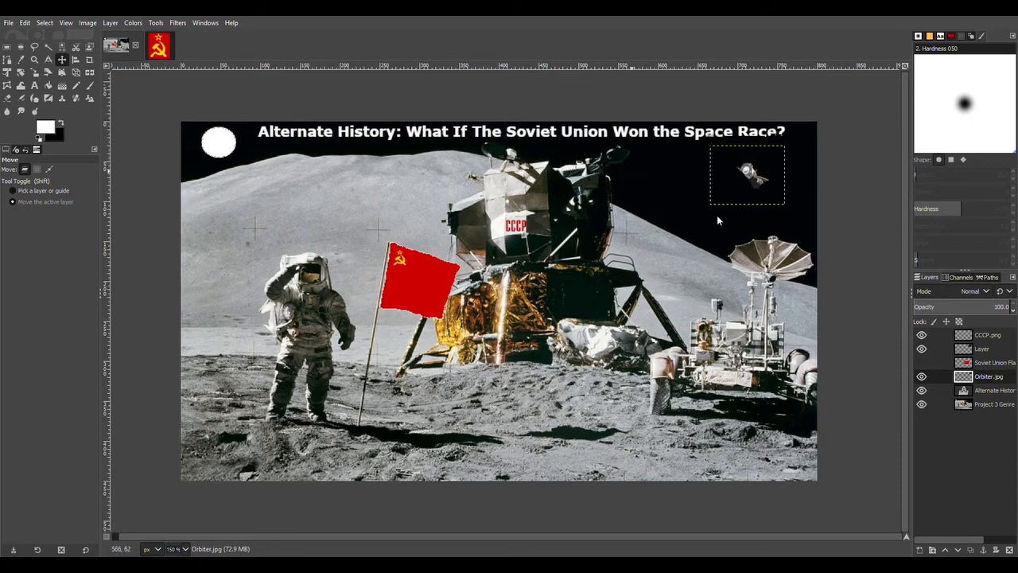
key(Up)
key(Up)
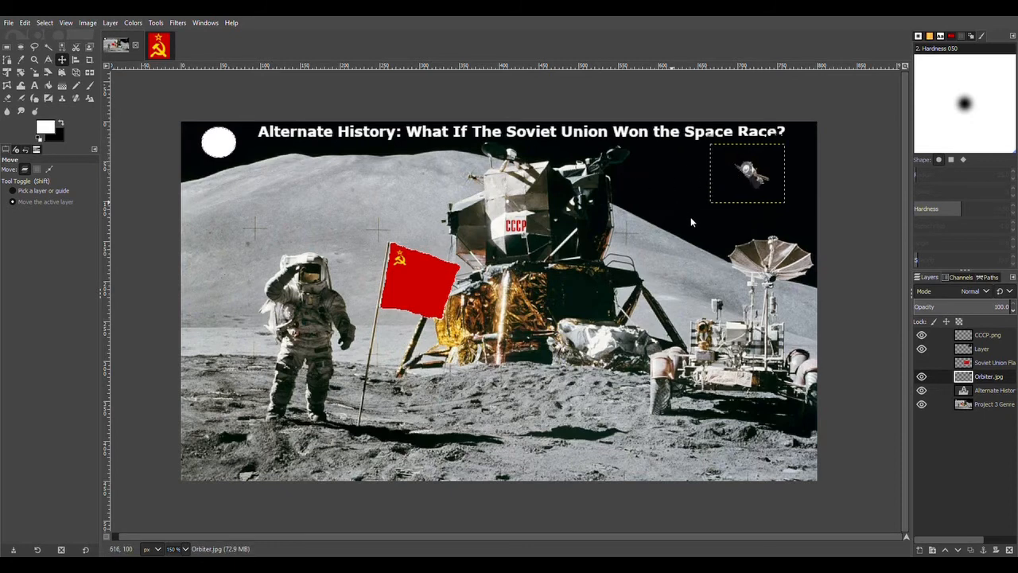
key(Up)
key(Up)
key(Up)
key(Up)
key(Up)
Move the title text layer horizontally towards the white ellipse so that the wording starts right beside it
click(951, 387)
key(Left)
key(Left)
key(Left)
key(Left)
key(Left)
key(Left)
key(Left)
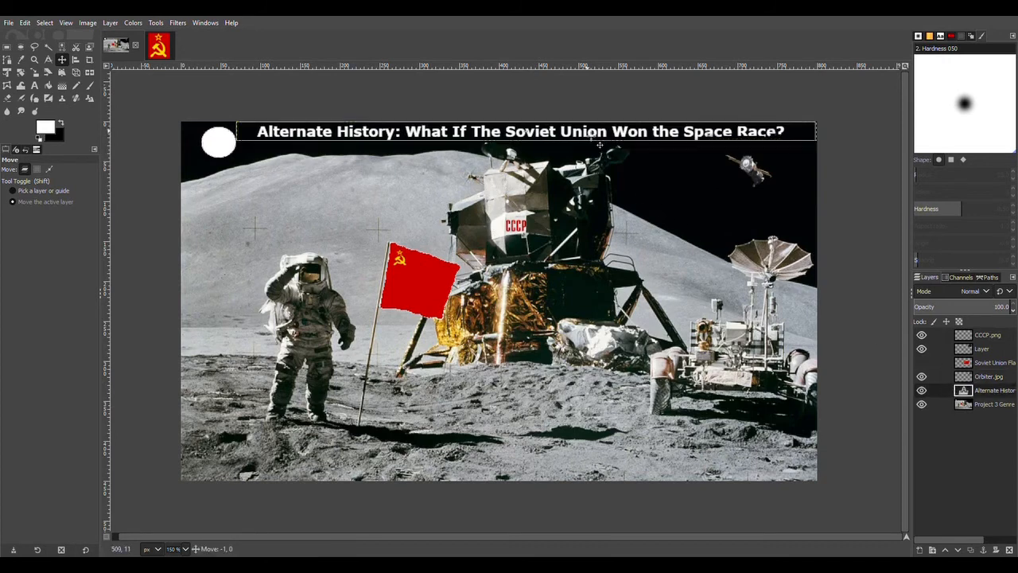
drag(595, 144, 583, 143)
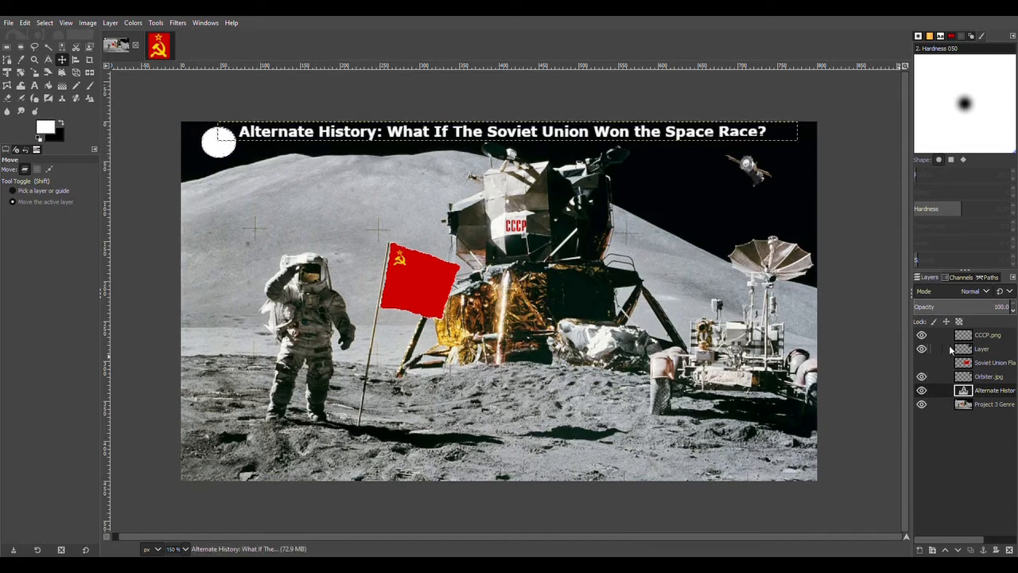
Try to move the white ellipse on the photo's layer, and undo the shift
click(953, 350)
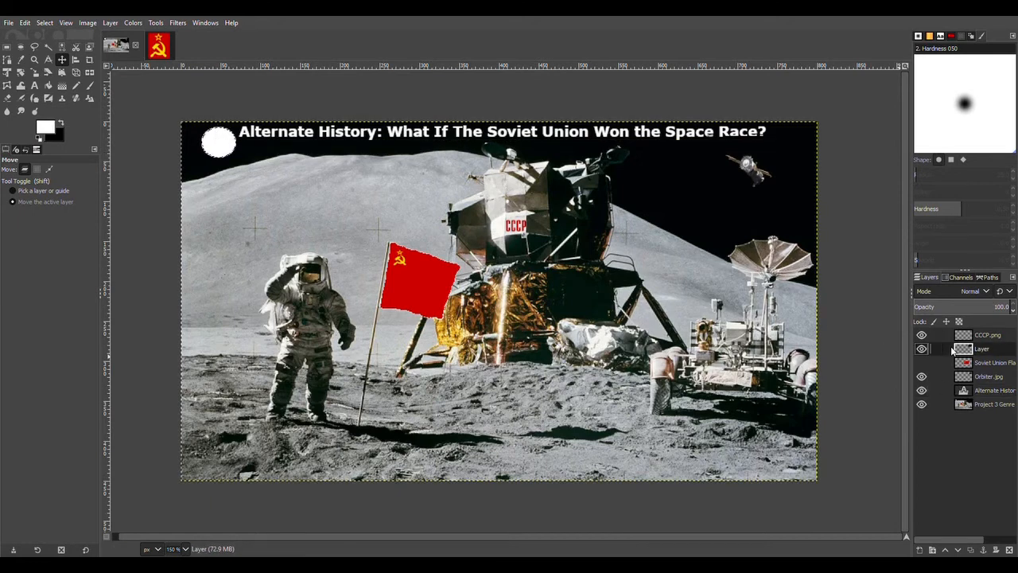
click(966, 404)
mouse_move(234, 153)
mouse_down()
mouse_move(218, 154)
mouse_move(236, 153)
mouse_up()
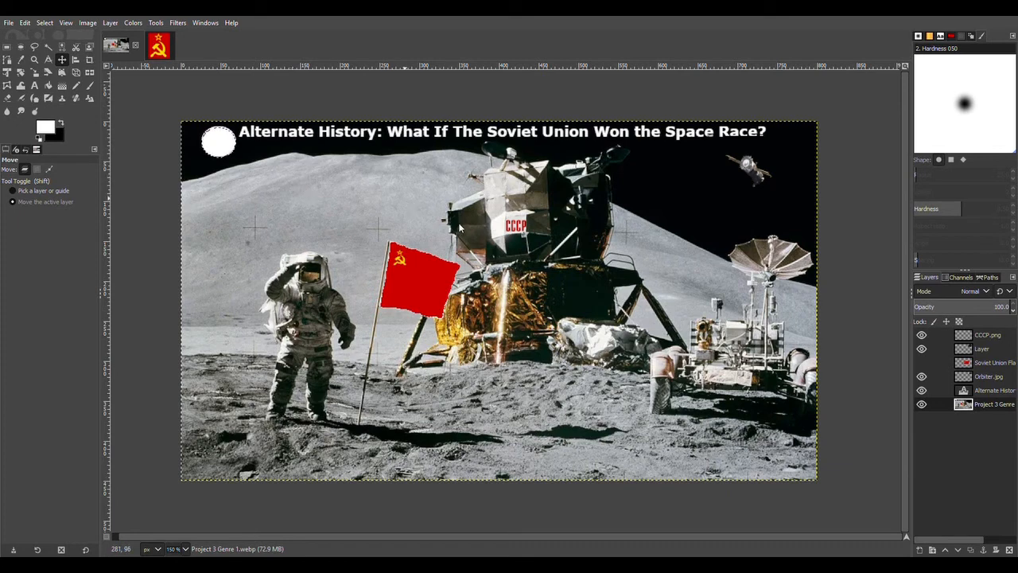
key(ctrl+z)
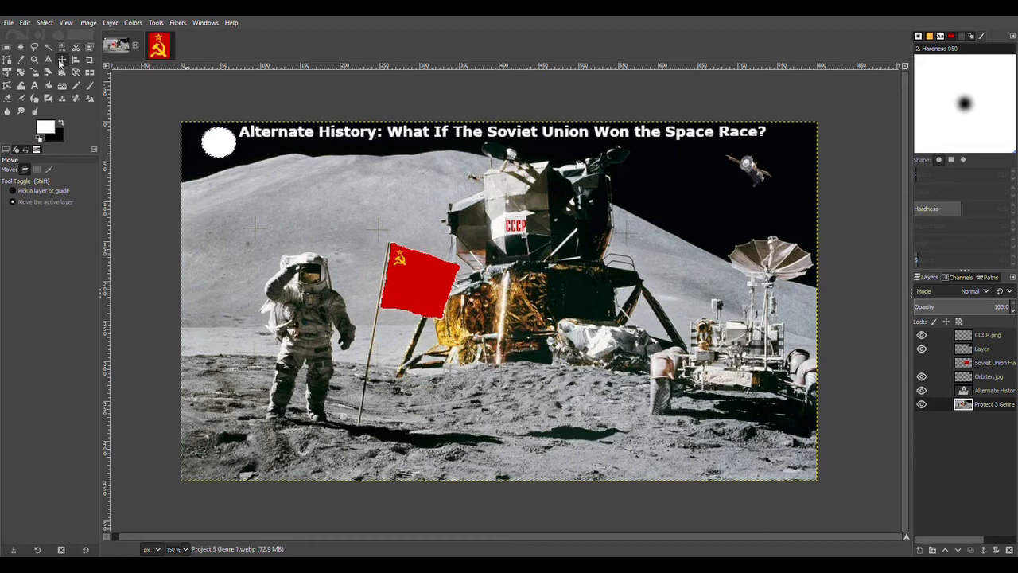
Examine the orbiter and the end of the title up close, with the Eraser ready on the photo's layer
click(35, 60)
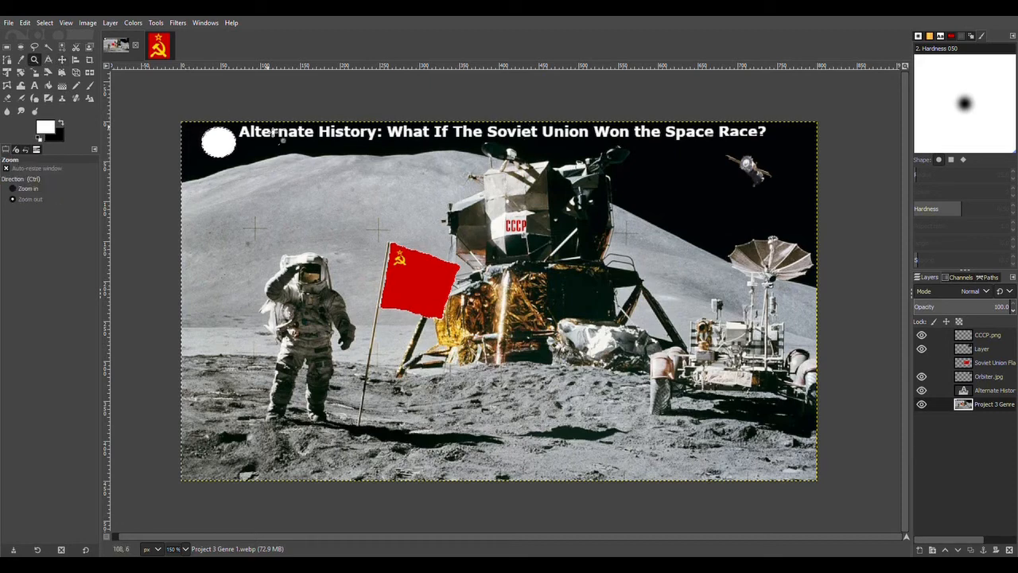
click(59, 189)
click(762, 151)
click(761, 150)
click(761, 149)
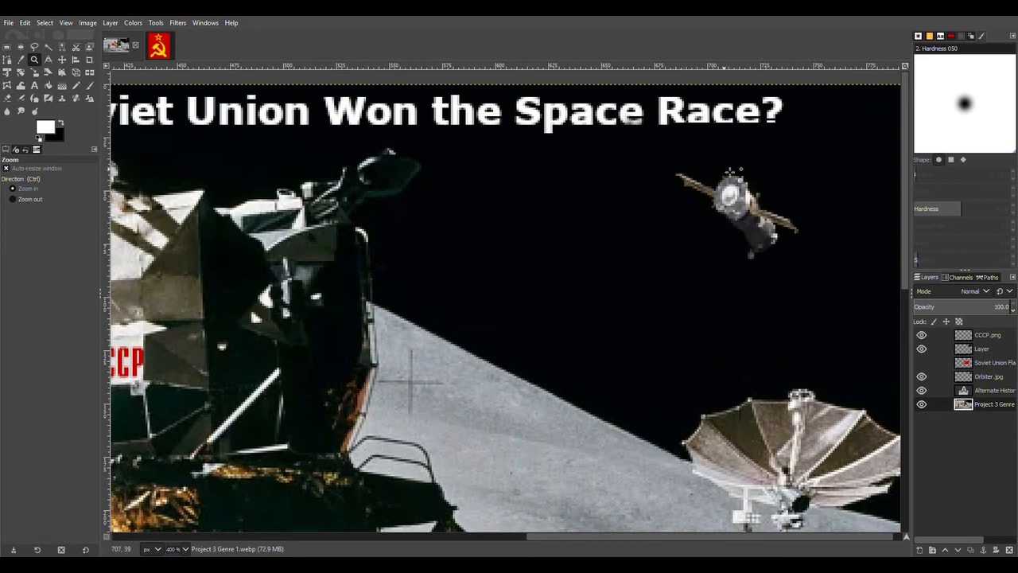
click(737, 153)
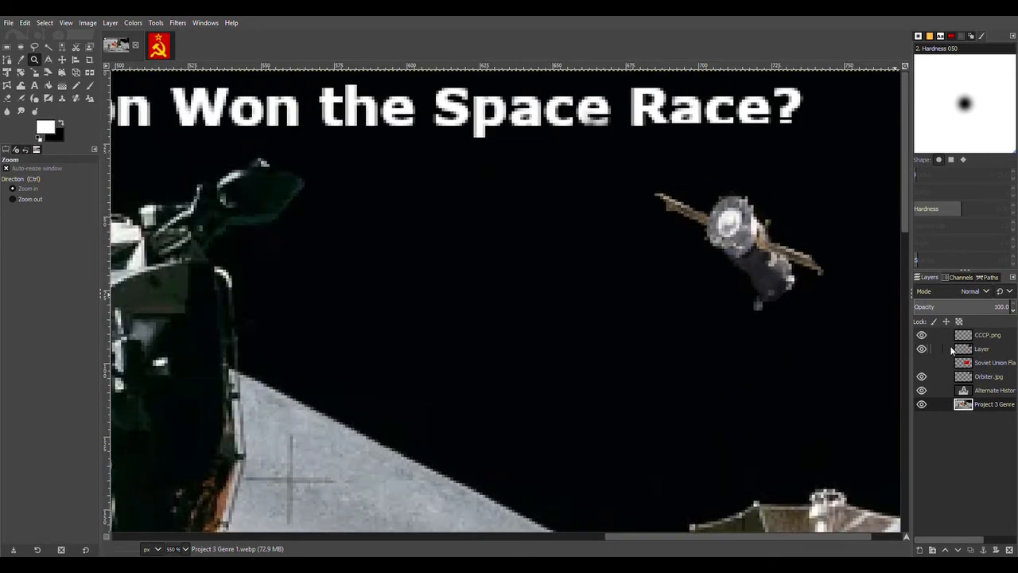
click(952, 349)
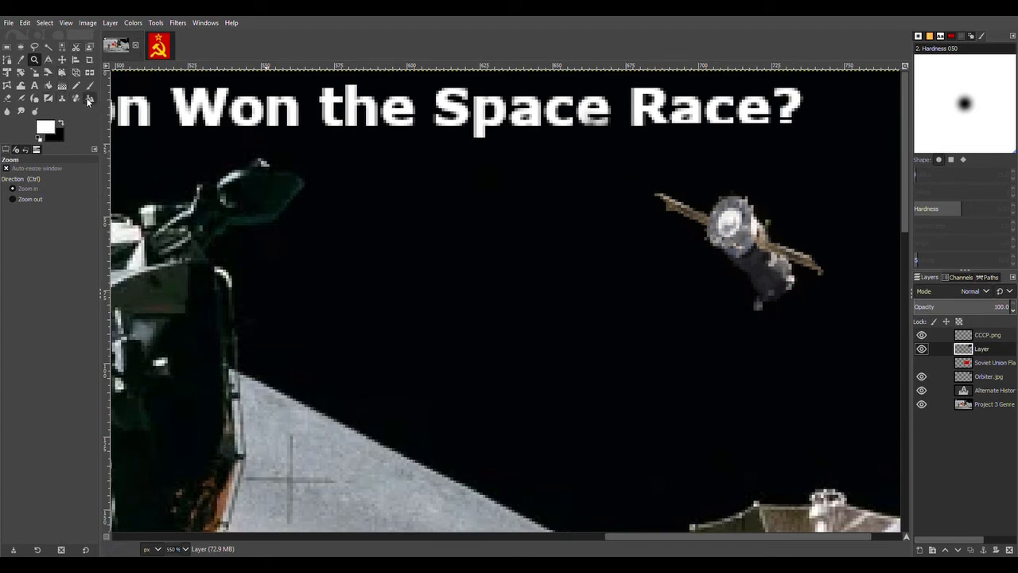
click(8, 99)
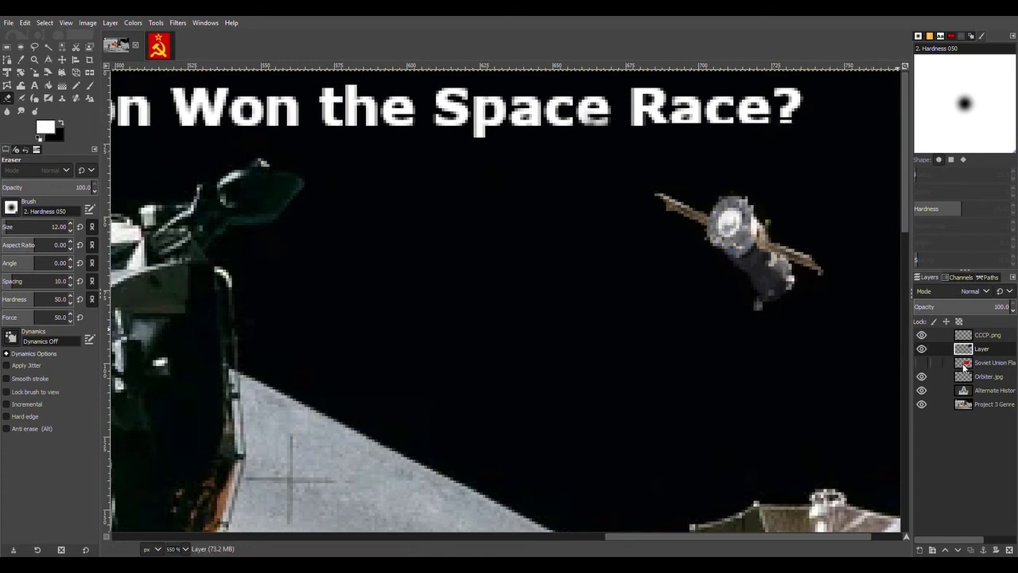
click(950, 405)
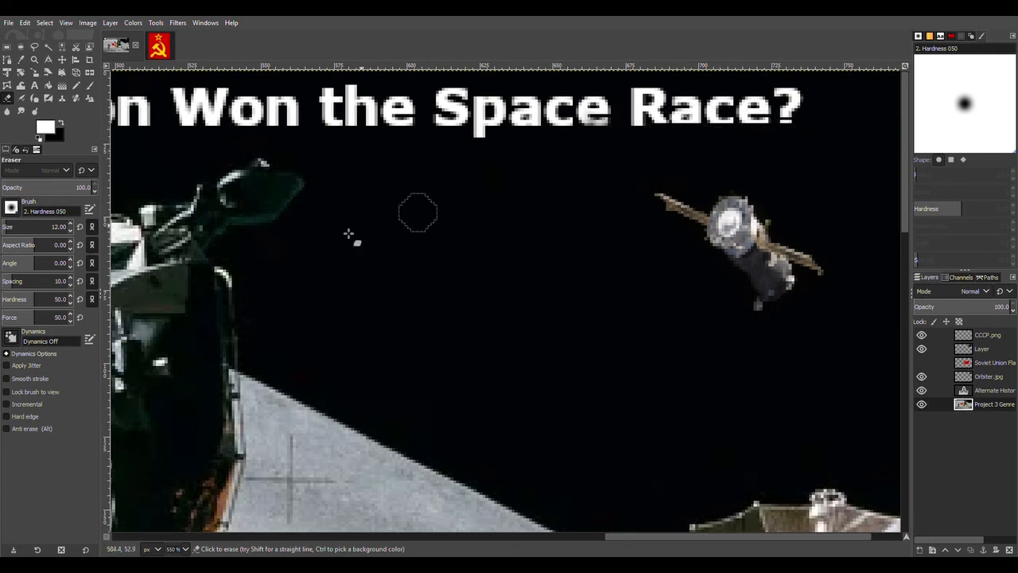
Look over the whole poster from the rover to the astronaut until the full image fits in view
click(35, 60)
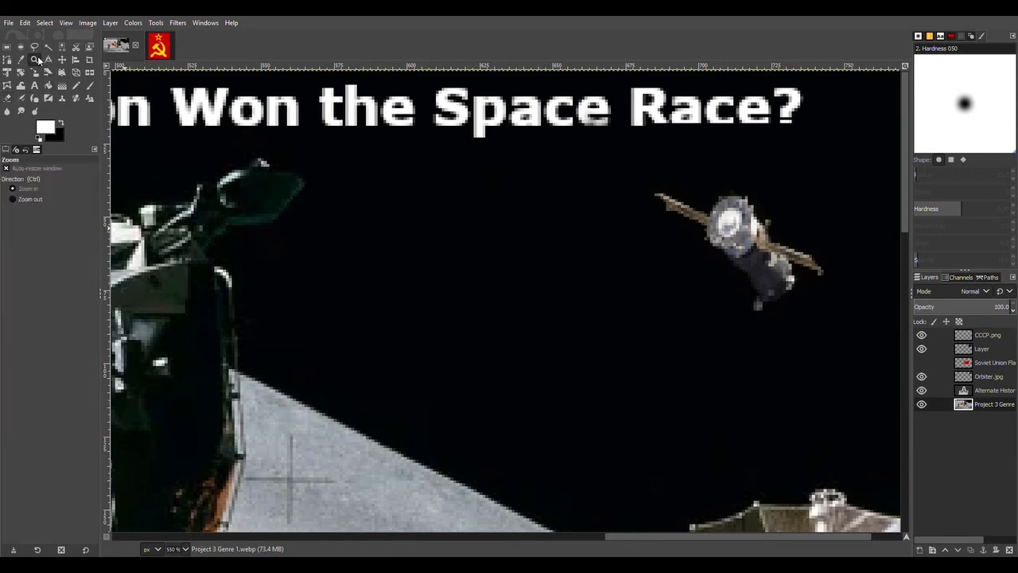
click(30, 199)
click(367, 256)
click(368, 256)
click(367, 256)
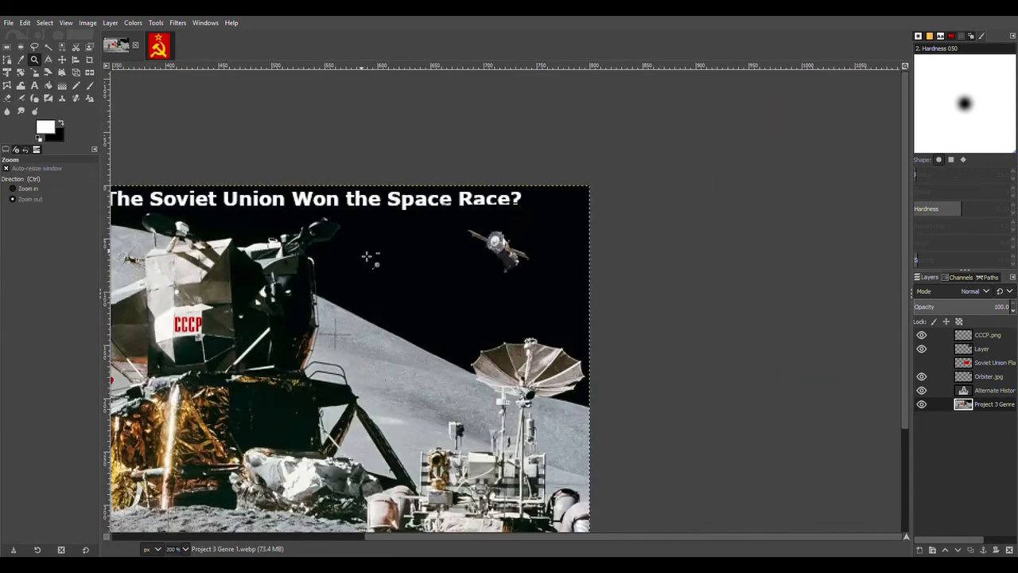
scroll(460, 324, down, 3)
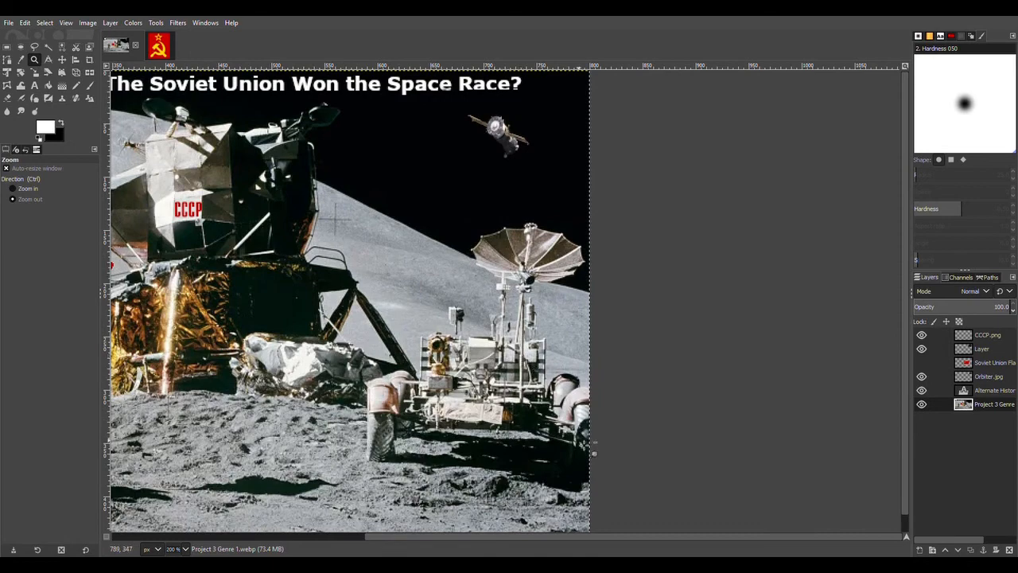
scroll(674, 535, left, 5)
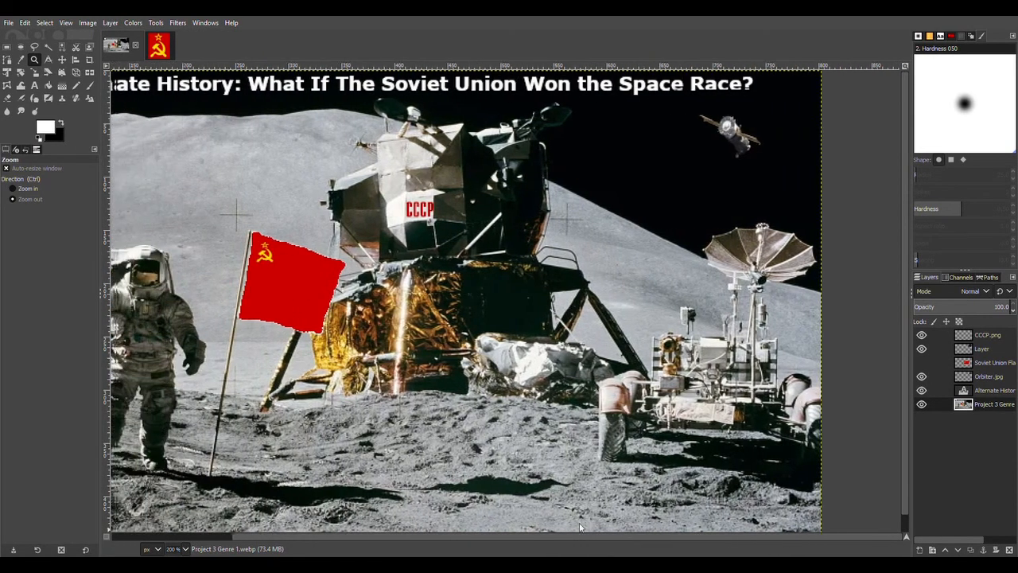
drag(580, 527, 522, 526)
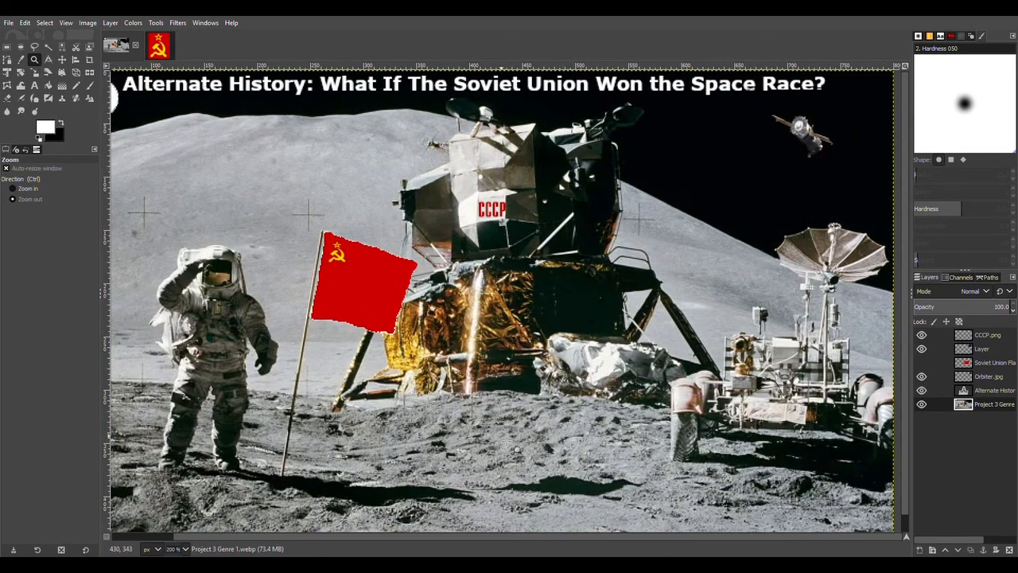
click(505, 434)
scroll(551, 526, down, 3)
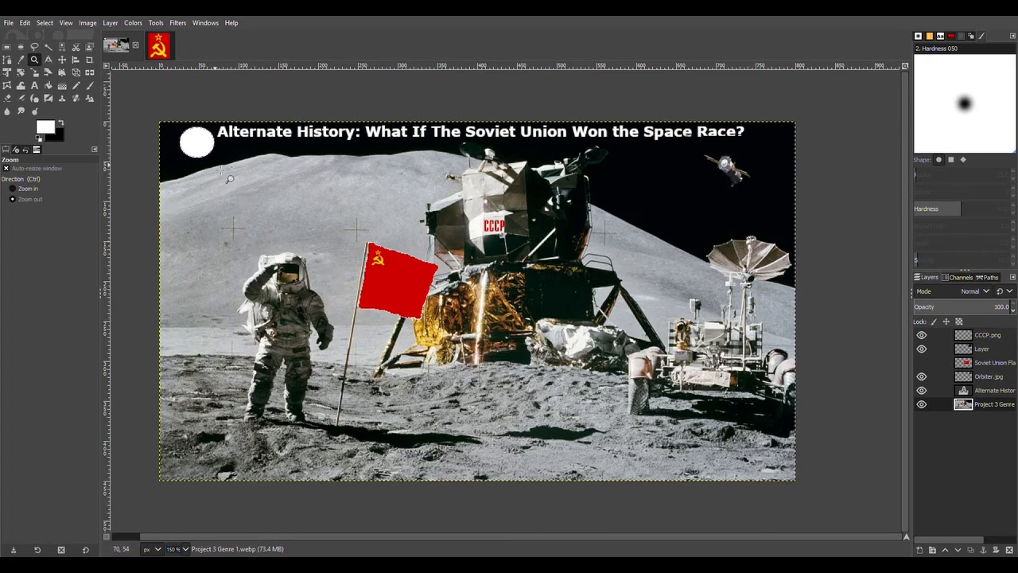
Try fitting the Perspective Clone frame to the edges of the moon photo, and leave the tool
click(89, 100)
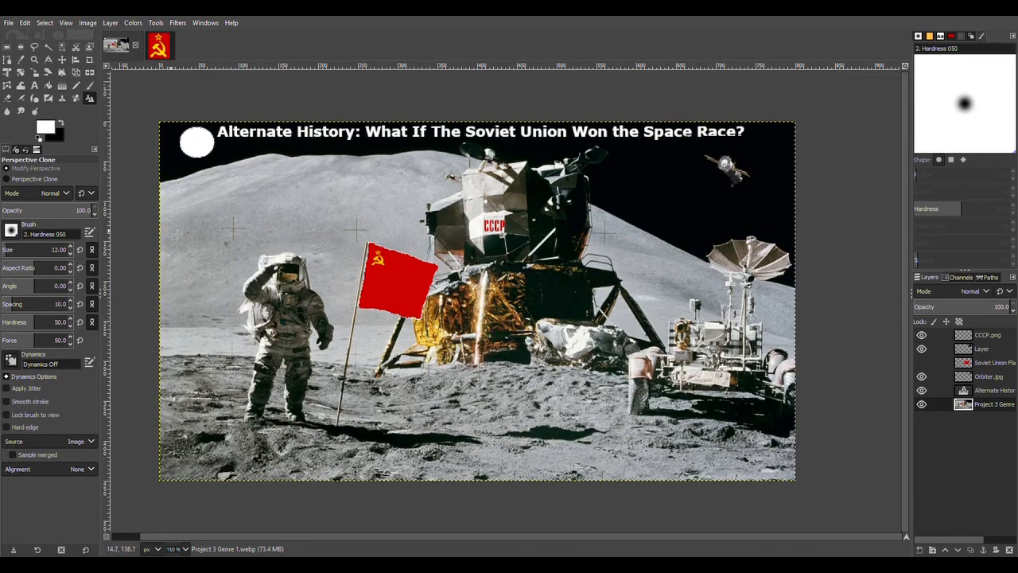
click(202, 226)
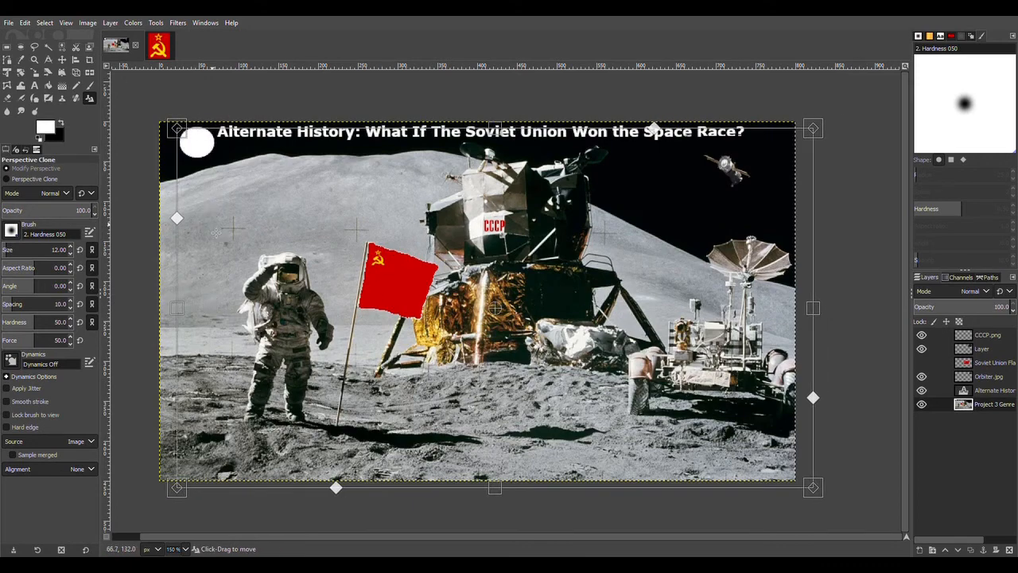
drag(225, 225, 203, 223)
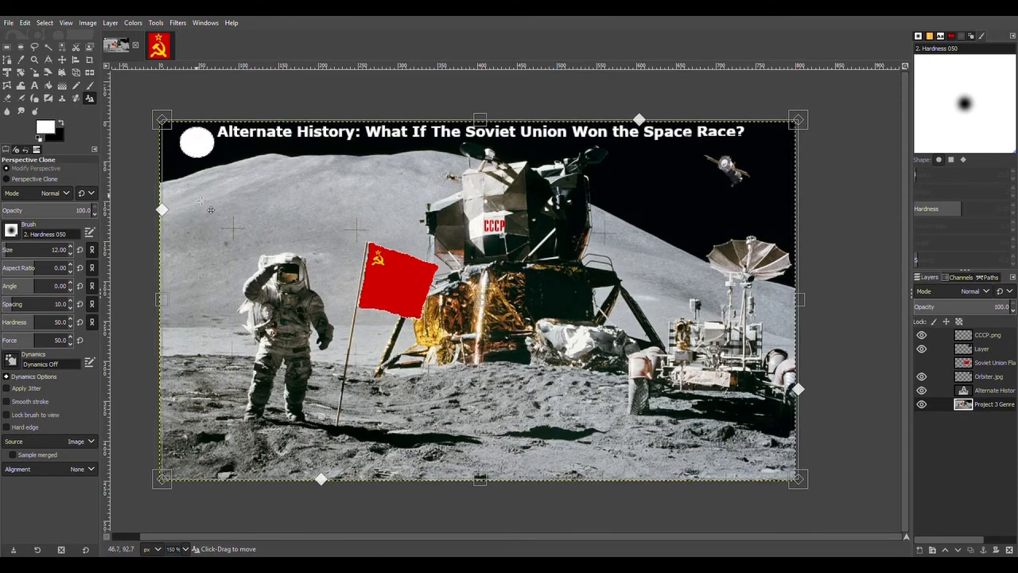
mouse_move(163, 122)
mouse_down()
mouse_move(371, 224)
mouse_move(350, 288)
mouse_move(300, 191)
mouse_move(116, 118)
mouse_move(162, 127)
mouse_move(313, 268)
mouse_move(446, 417)
mouse_move(695, 424)
mouse_move(401, 288)
mouse_move(318, 275)
mouse_move(187, 230)
mouse_move(162, 121)
mouse_up()
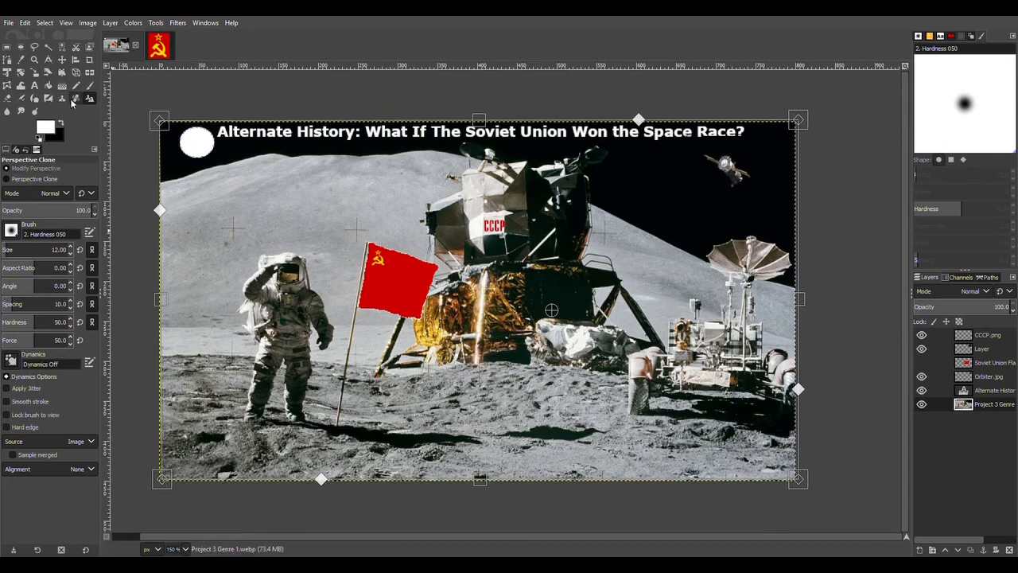
click(73, 98)
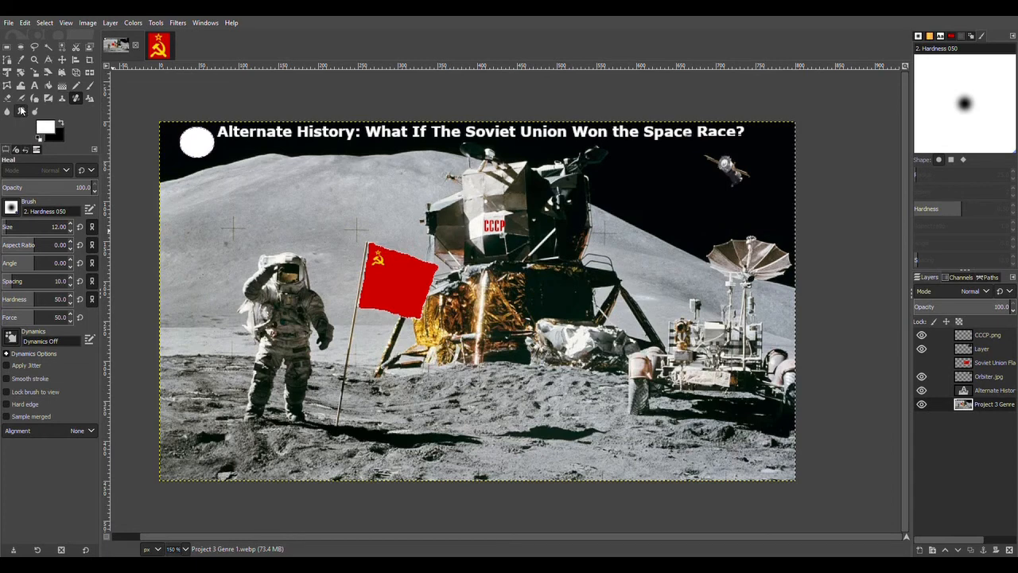
Use the Perspective tool to stretch the lower-right corner of the white ellipse diagonally towards the astronaut, like a speech bubble's tail
click(78, 72)
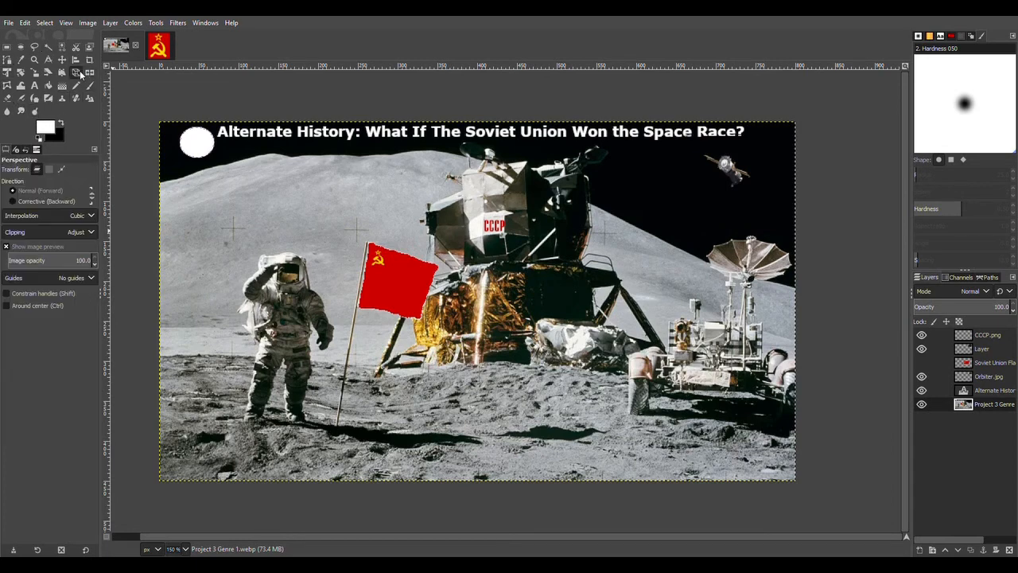
click(226, 176)
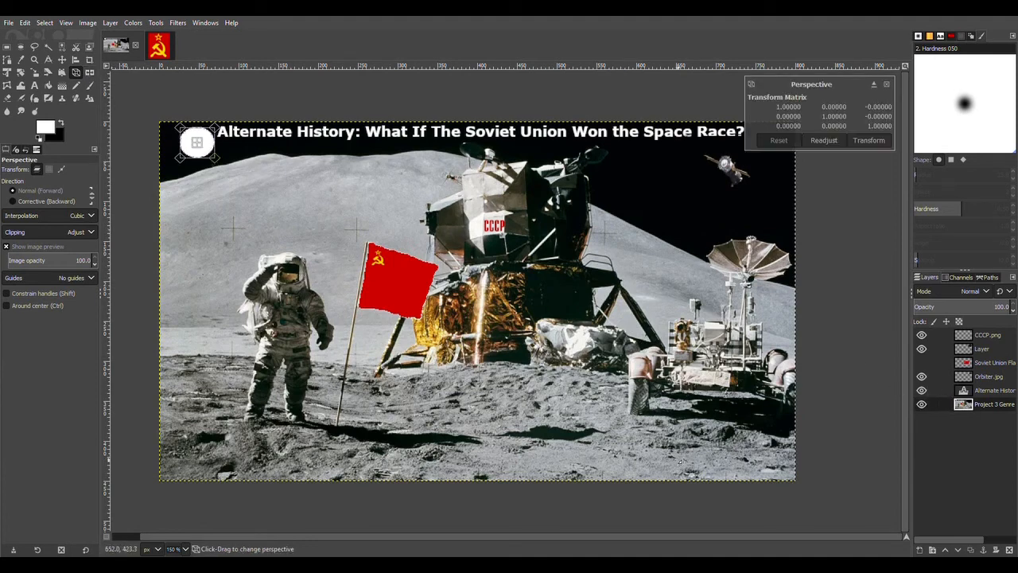
drag(677, 458, 711, 490)
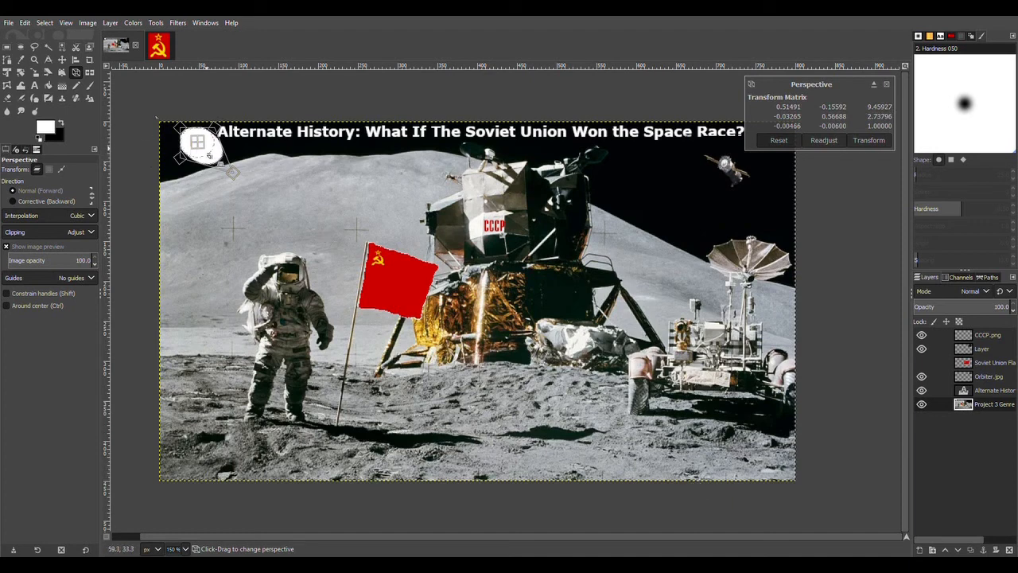
drag(201, 144, 204, 143)
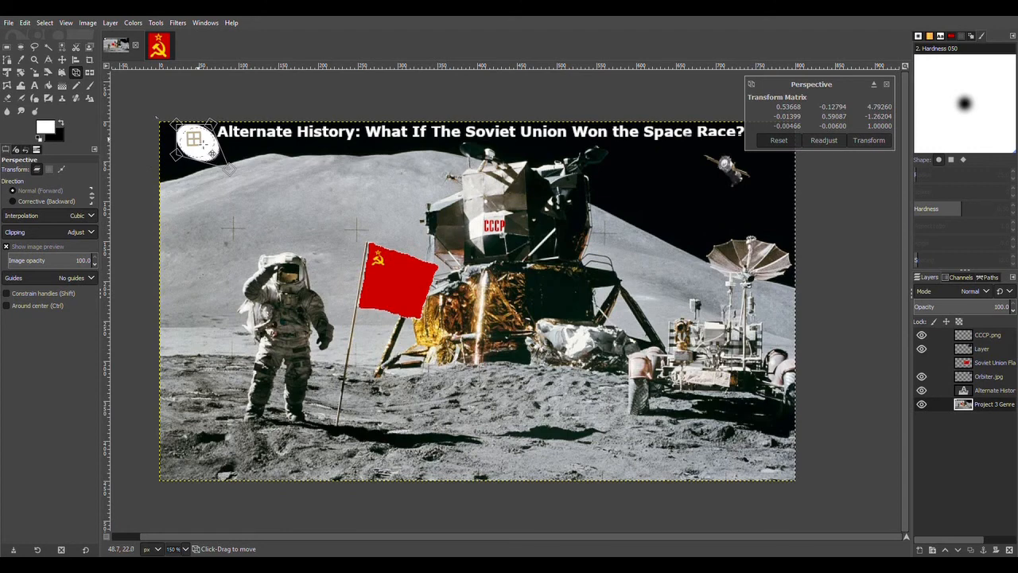
drag(235, 175, 240, 185)
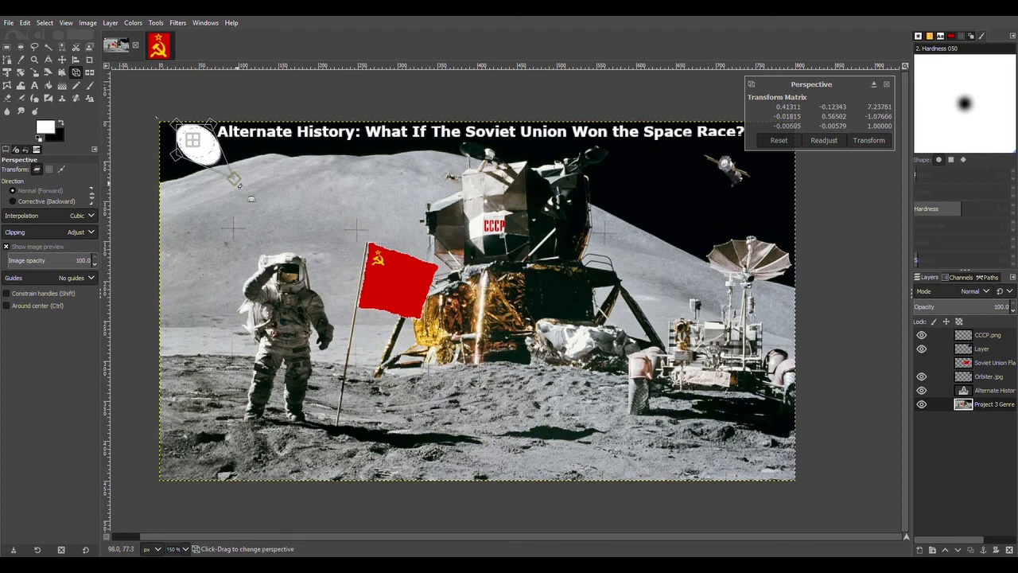
mouse_move(176, 124)
mouse_down()
mouse_move(165, 134)
mouse_move(176, 124)
mouse_up()
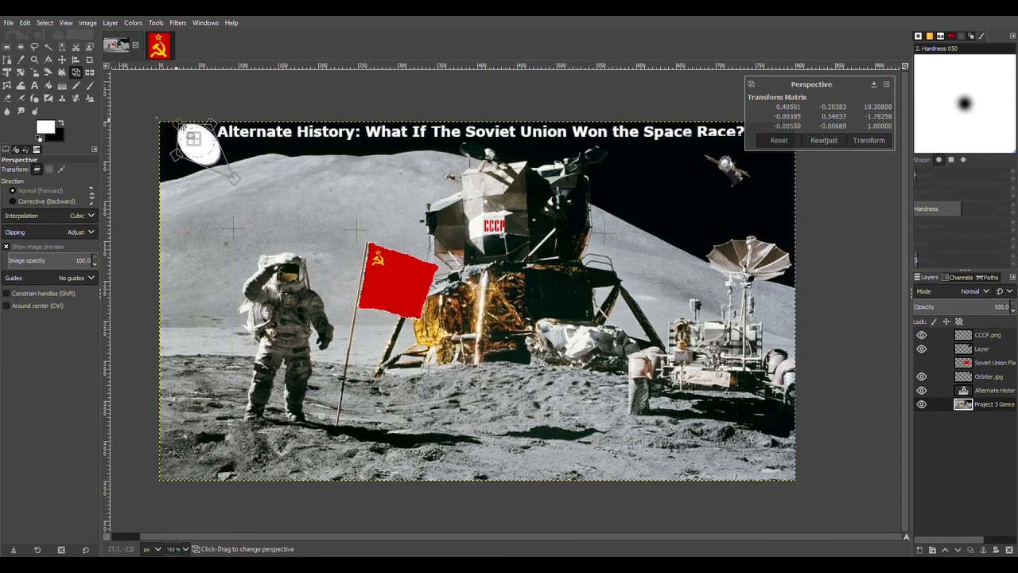